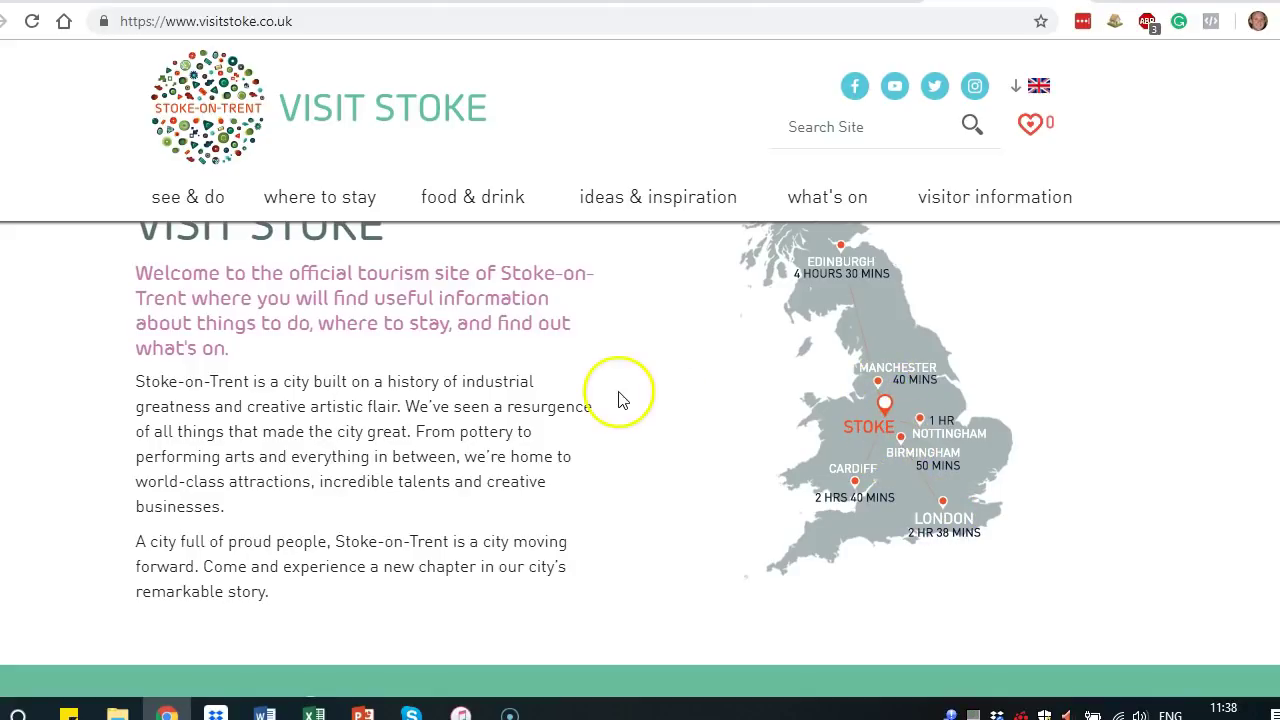
# - Look over the Things to Do section on the Visit Stoke homepage
pyautogui.scroll(-3, 478, 397)
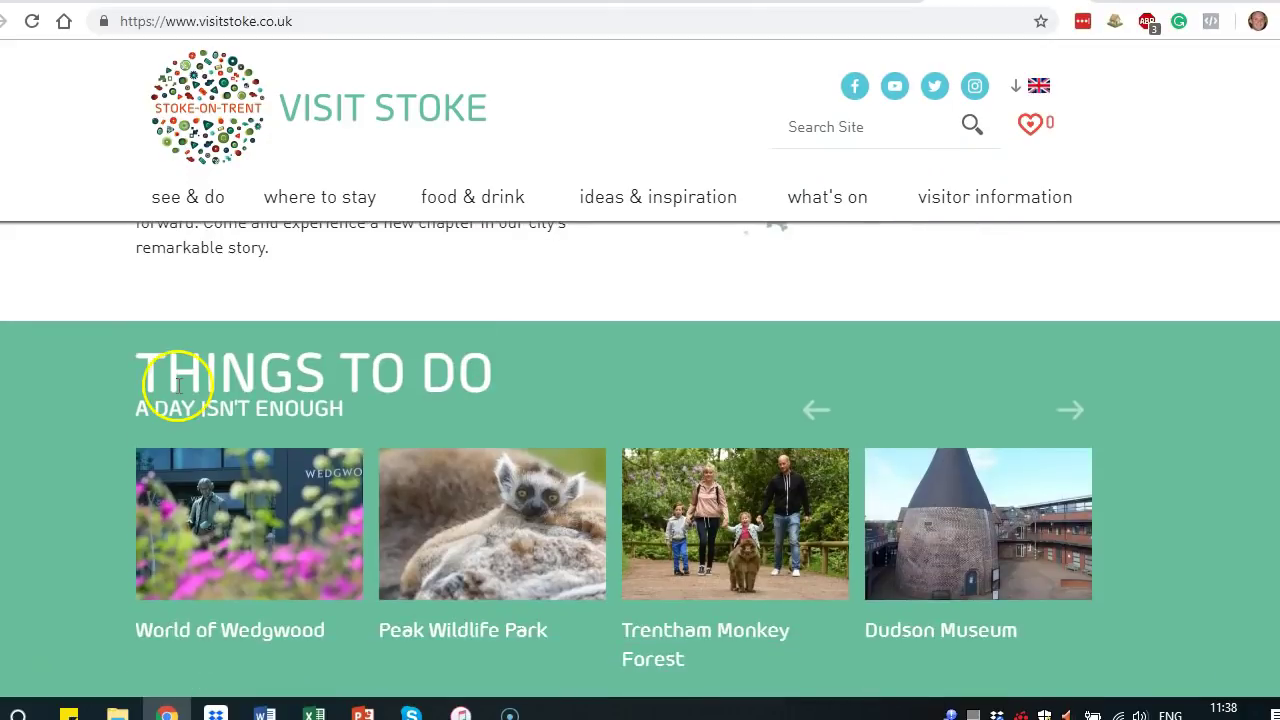
pyautogui.scroll(-1, 143, 386)
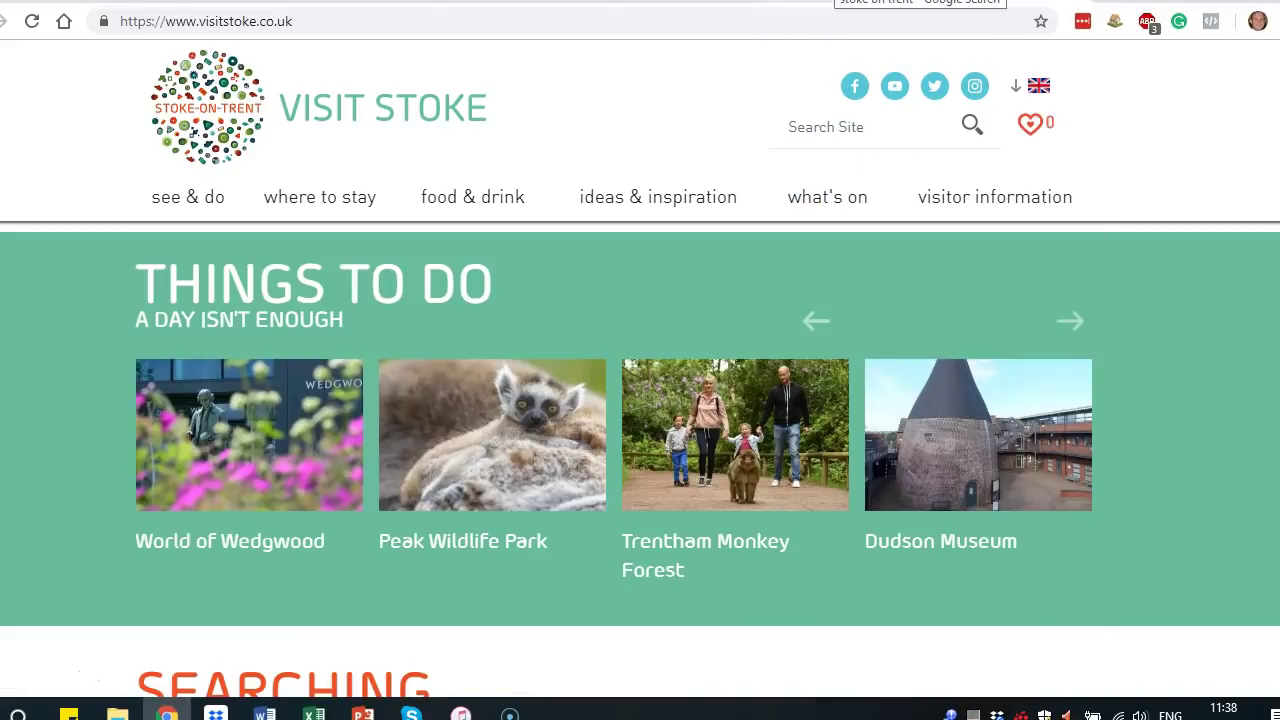
# - Browse the Google image results for stoke on trent to get a visual impression of the city
pyautogui.click(900, 2)
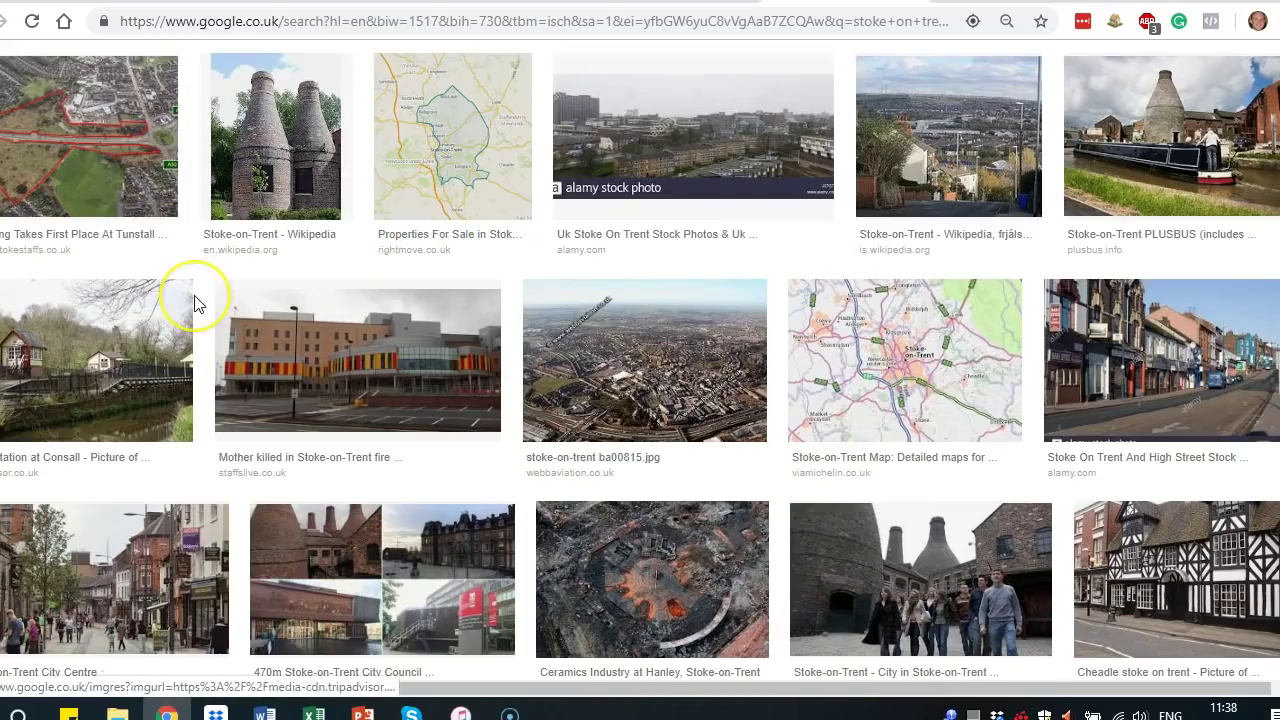
pyautogui.scroll(2, 195, 304)
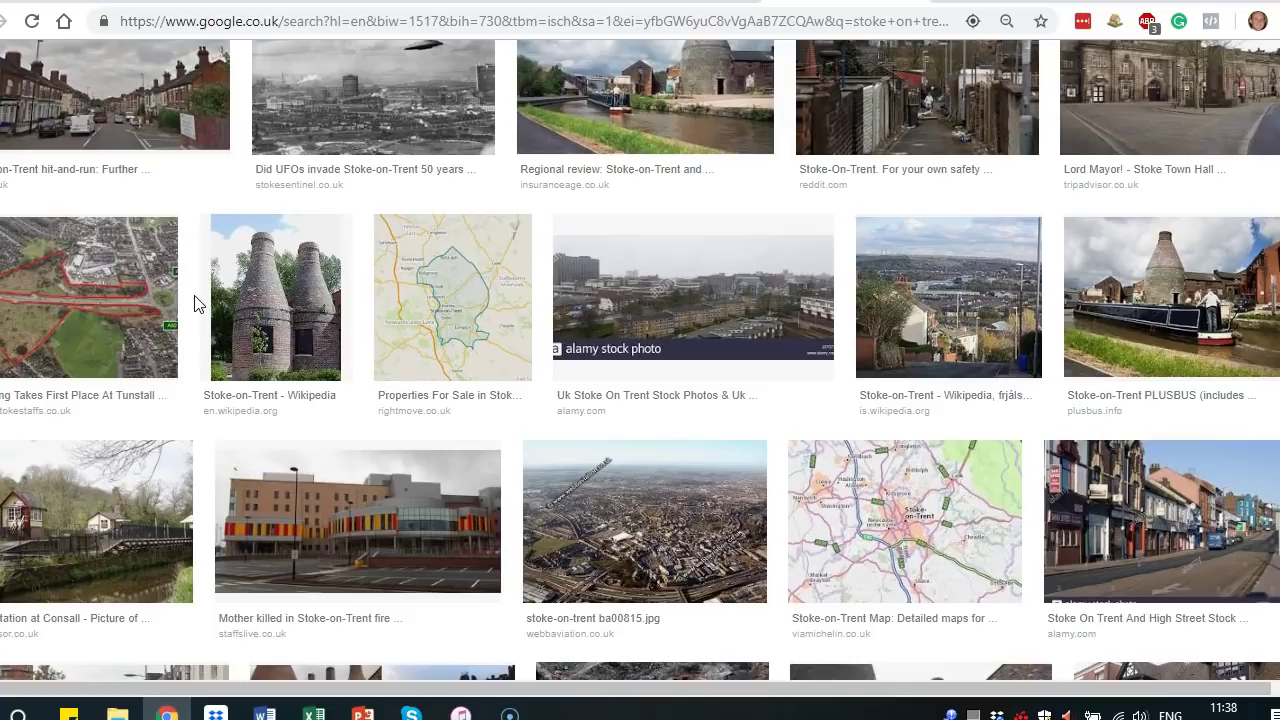
pyautogui.scroll(2, 195, 304)
pyautogui.scroll(3, 196, 306)
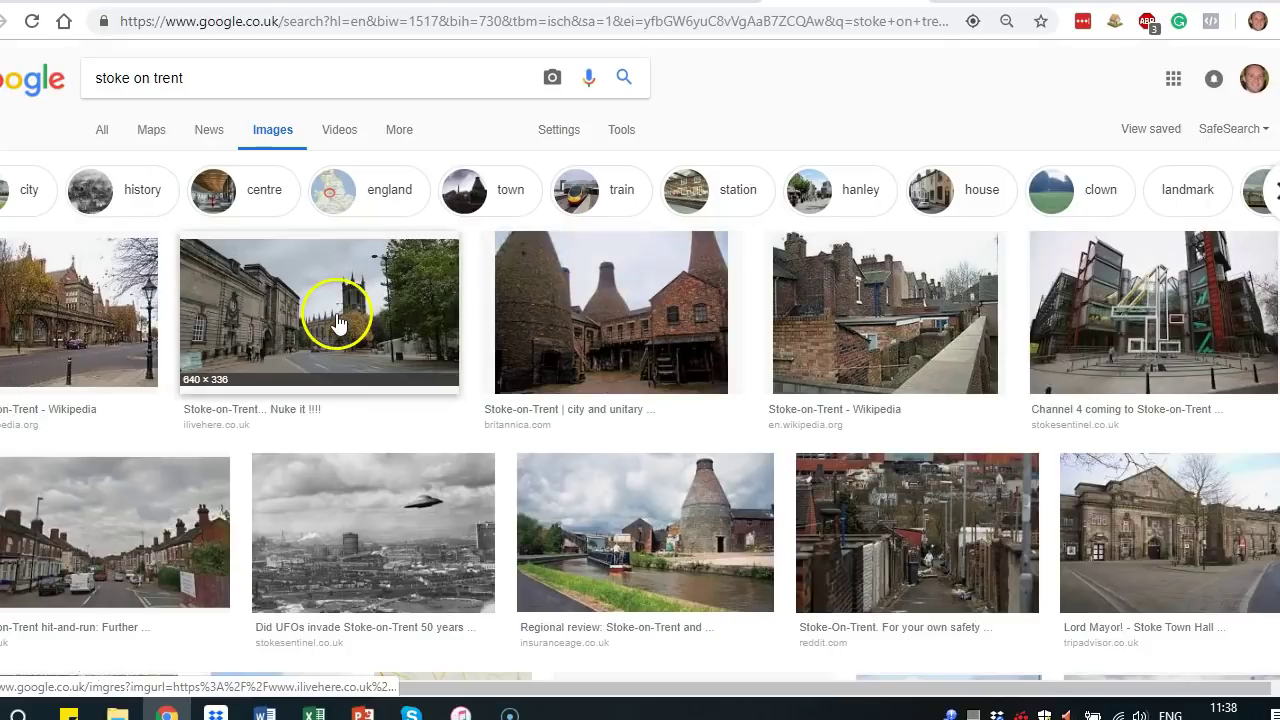
pyautogui.scroll(-2, 790, 278)
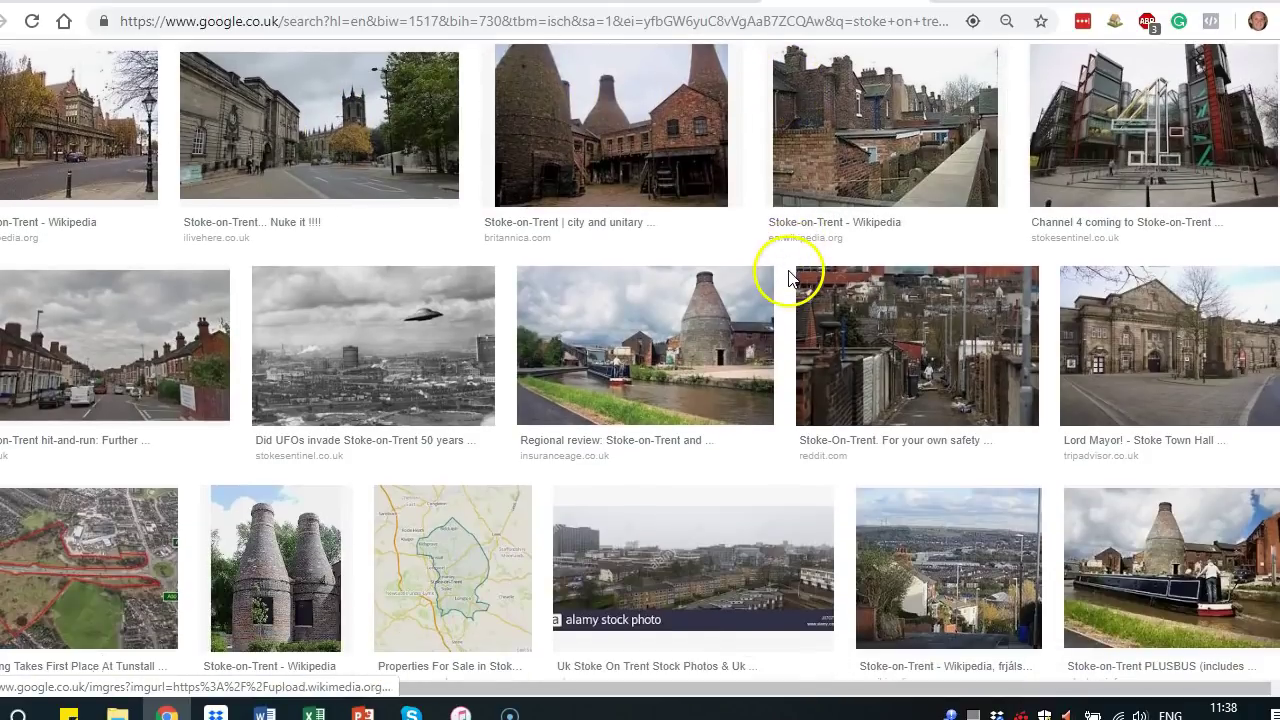
pyautogui.scroll(-2, 130, 362)
pyautogui.scroll(-5, 130, 362)
pyautogui.scroll(-1, 615, 302)
pyautogui.scroll(-2, 615, 302)
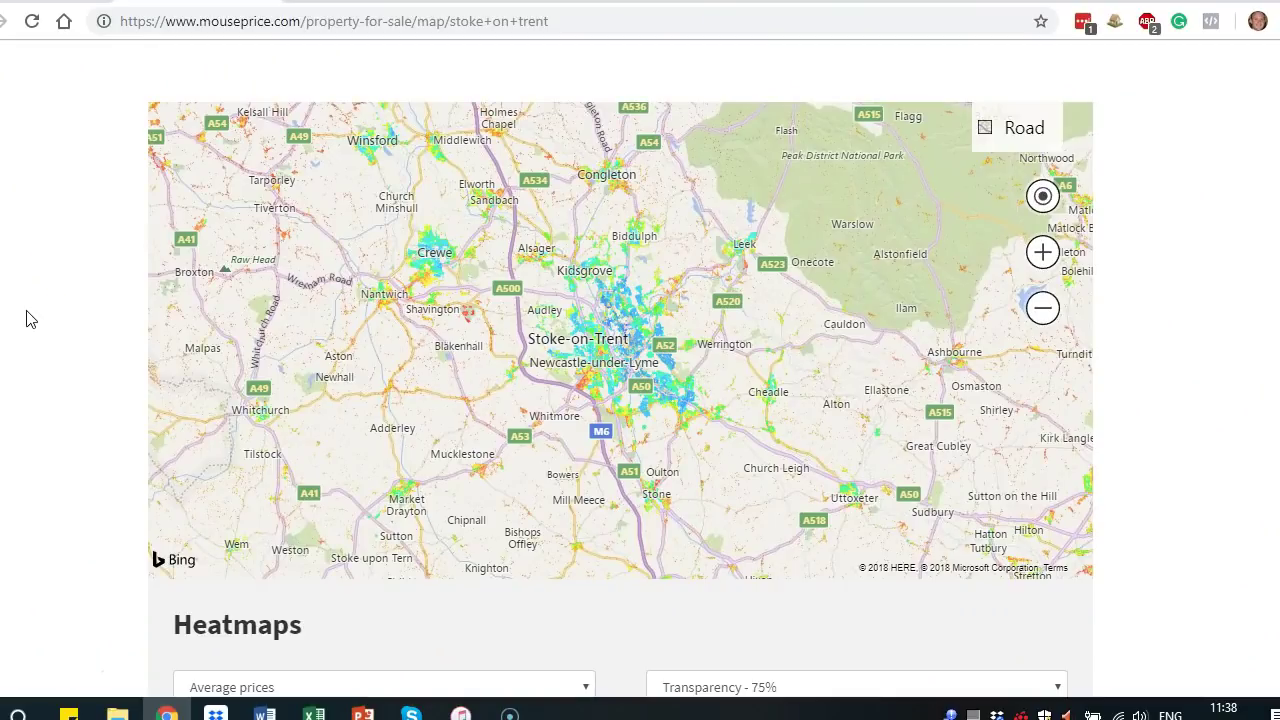
# - Switch to the Excel workbook and review the 2018 - October - Stoke On Trent sheet from its postcode table up to the disclaimers
pyautogui.click(106, 222)
pyautogui.click(313, 713)
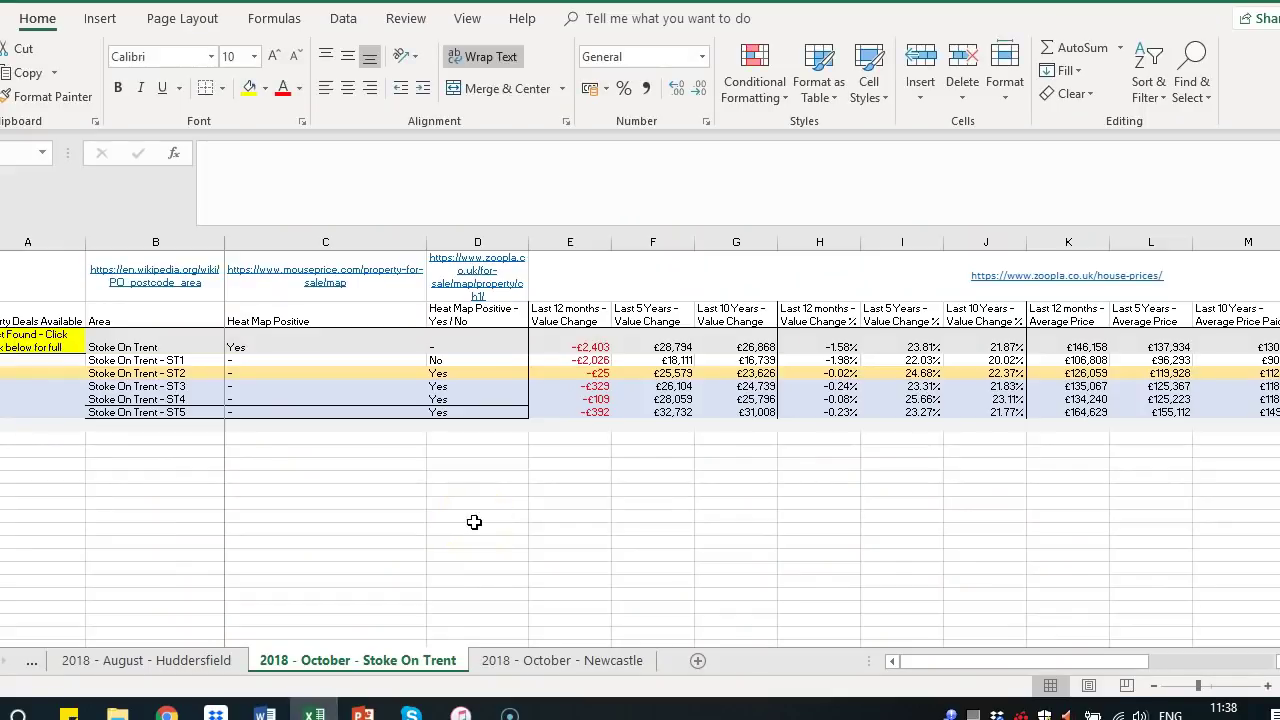
pyautogui.click(225, 474)
pyautogui.click(290, 460)
pyautogui.click(314, 660)
pyautogui.moveTo(258, 662); pyautogui.dragTo(413, 664)
pyautogui.scroll(10, 429, 471)
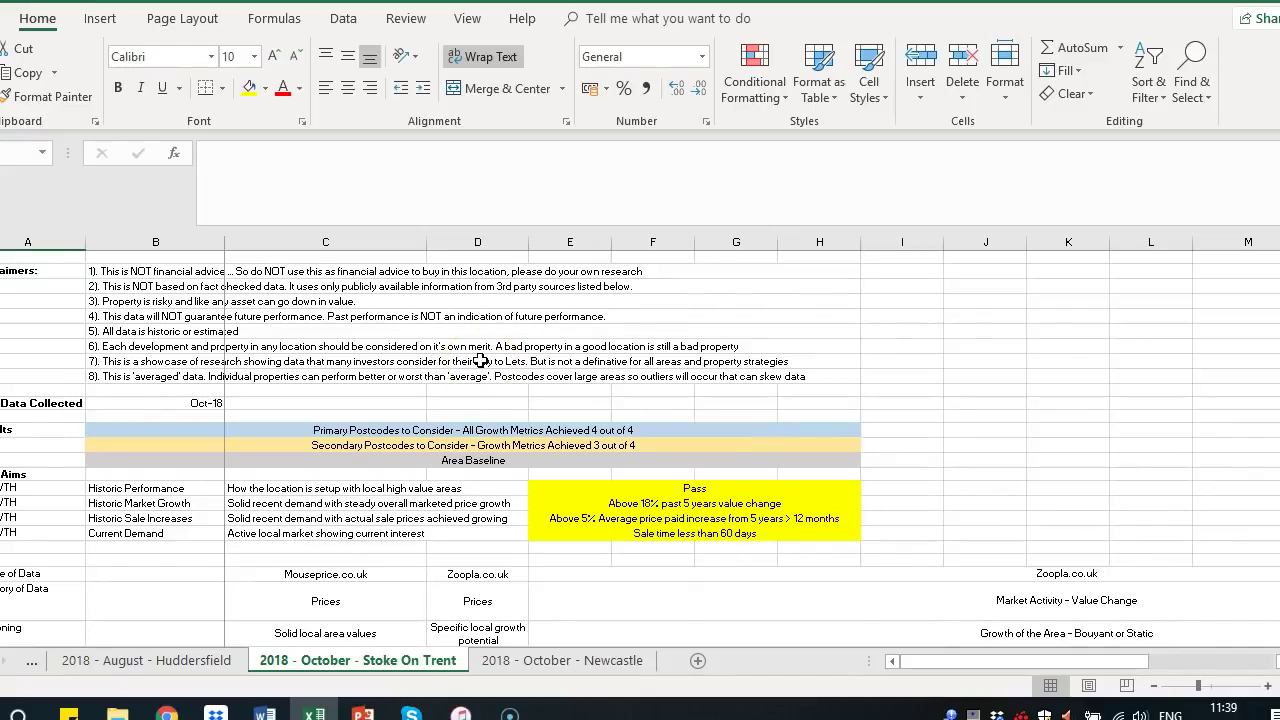
# - Examine the research aims and pass criteria, going through the rows from Historic Performance to Current Demand
pyautogui.scroll(-2, 481, 360)
pyautogui.scroll(-1, 343, 309)
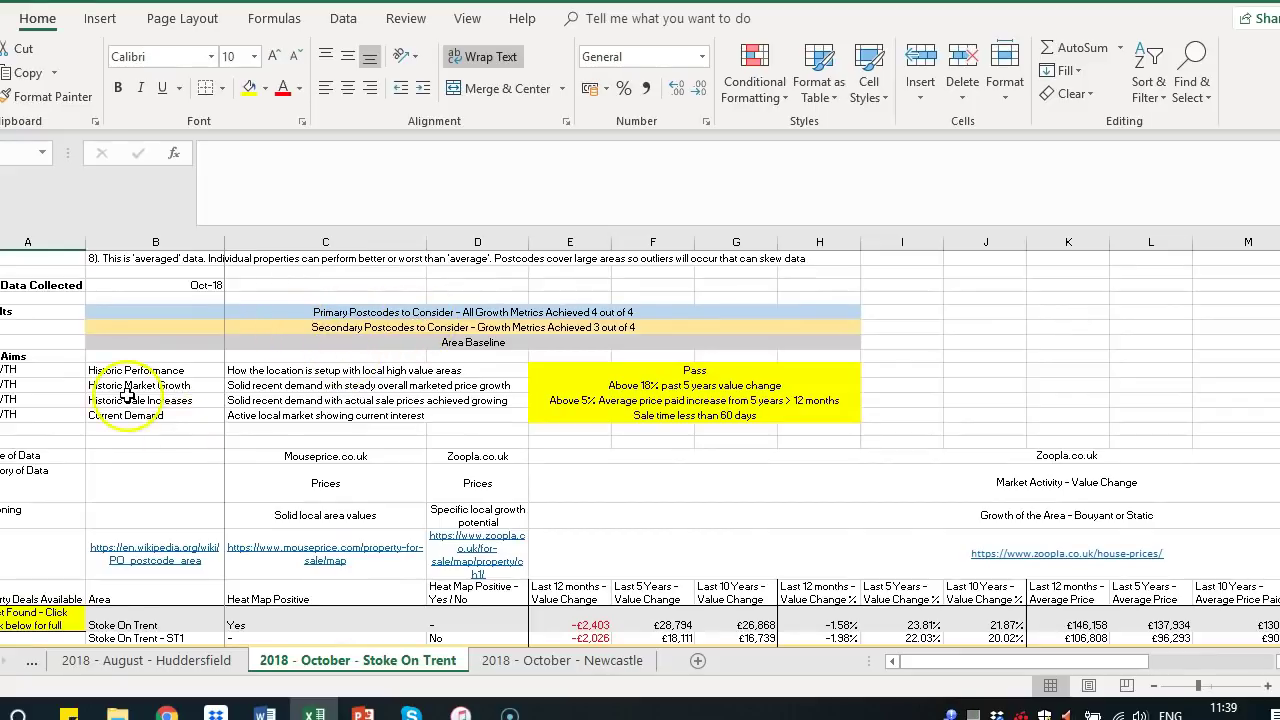
pyautogui.click(89, 376)
pyautogui.click(84, 372)
pyautogui.click(89, 372)
pyautogui.click(90, 383)
pyautogui.press('Down')
pyautogui.press('Down')
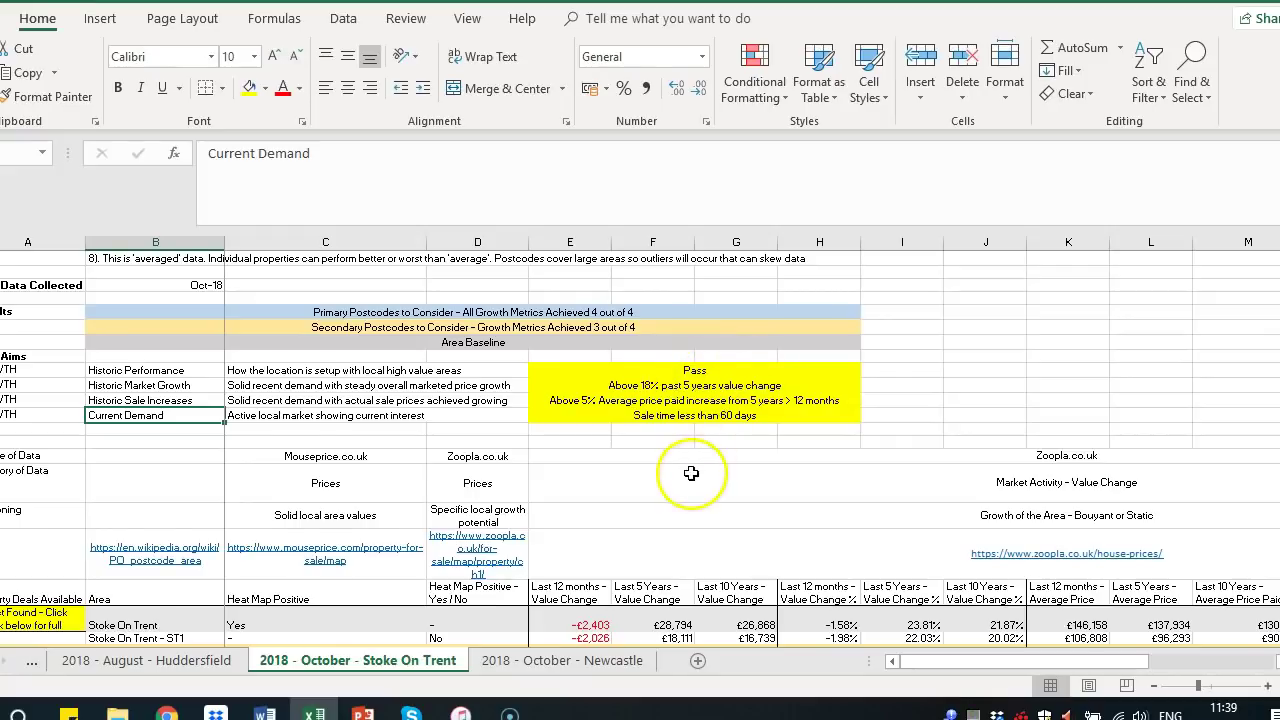
pyautogui.scroll(-2, 651, 477)
pyautogui.click(649, 476)
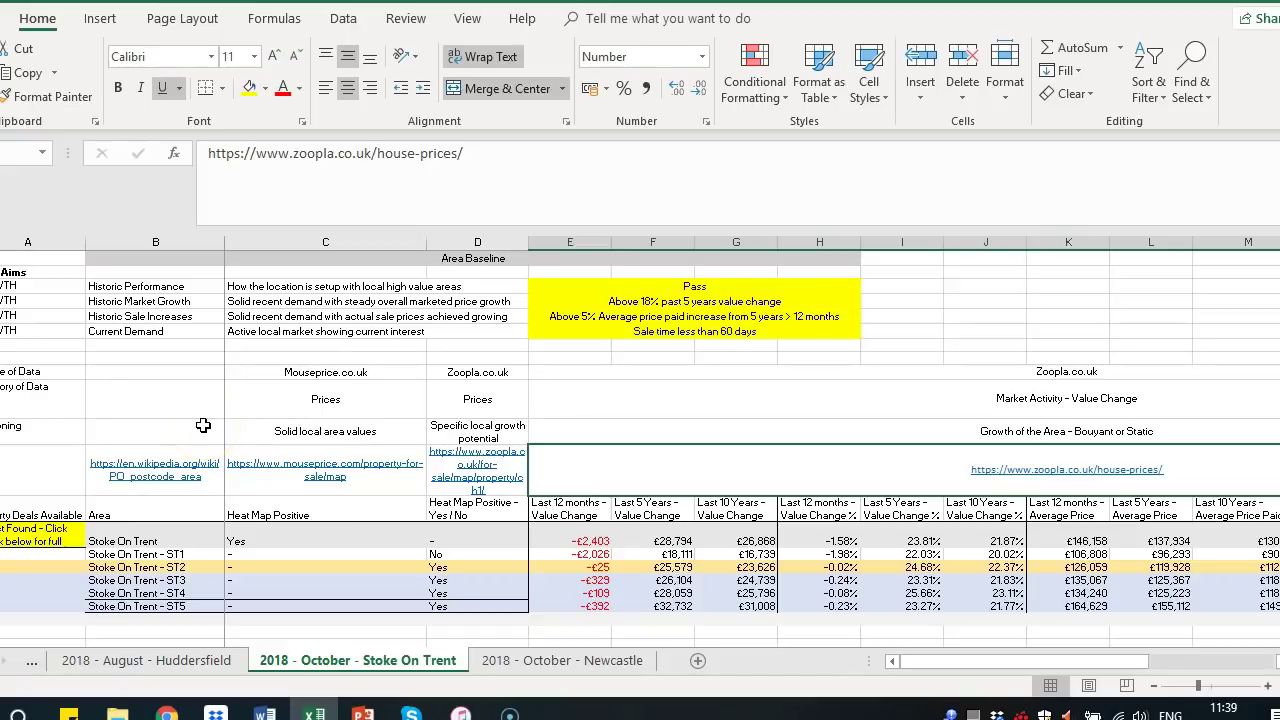
pyautogui.click(168, 433)
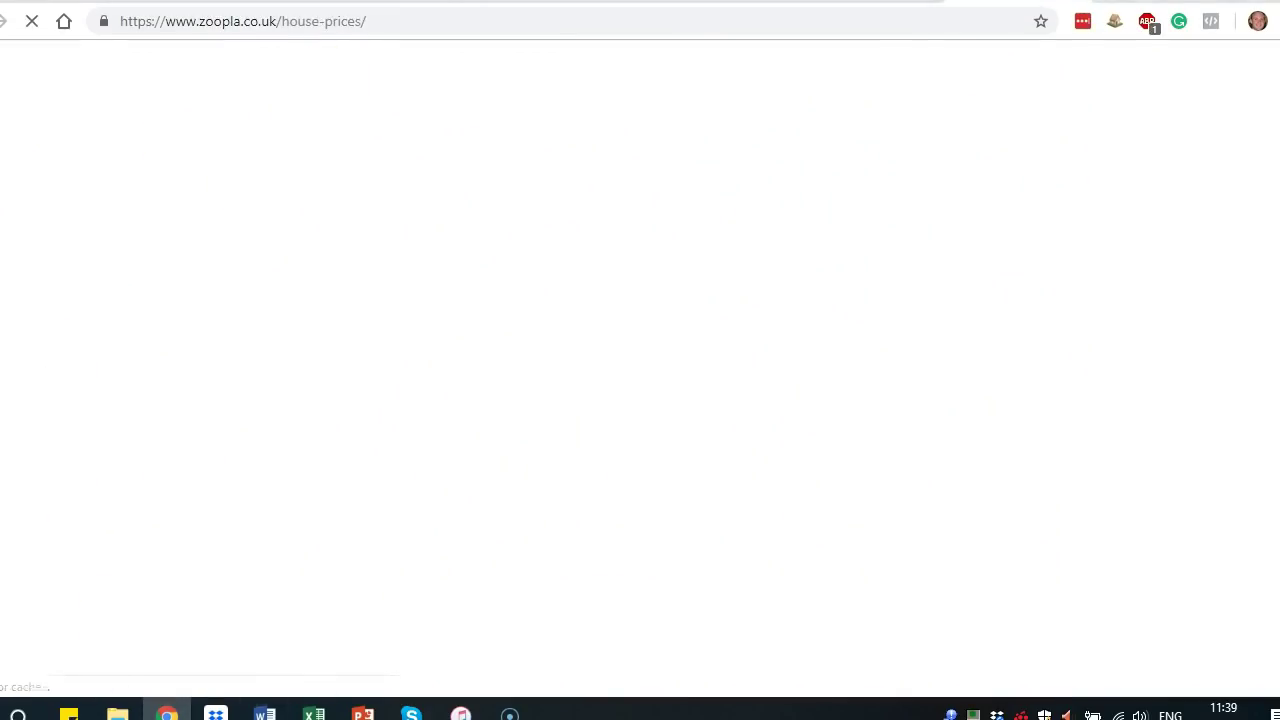
pyautogui.click(335, 712)
# - Go through the Stoke On Trent postcode rows from ST1 to ST5 in the Area column and return to ST1
pyautogui.click(180, 453)
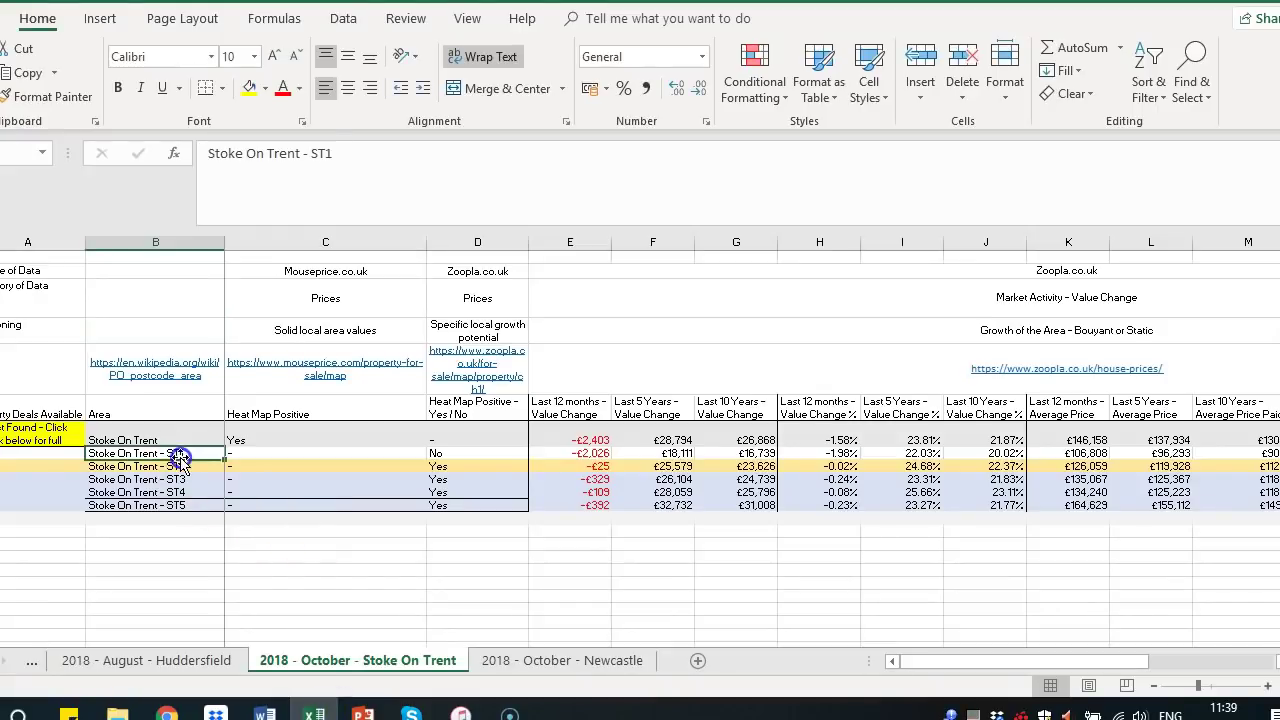
pyautogui.press('Down')
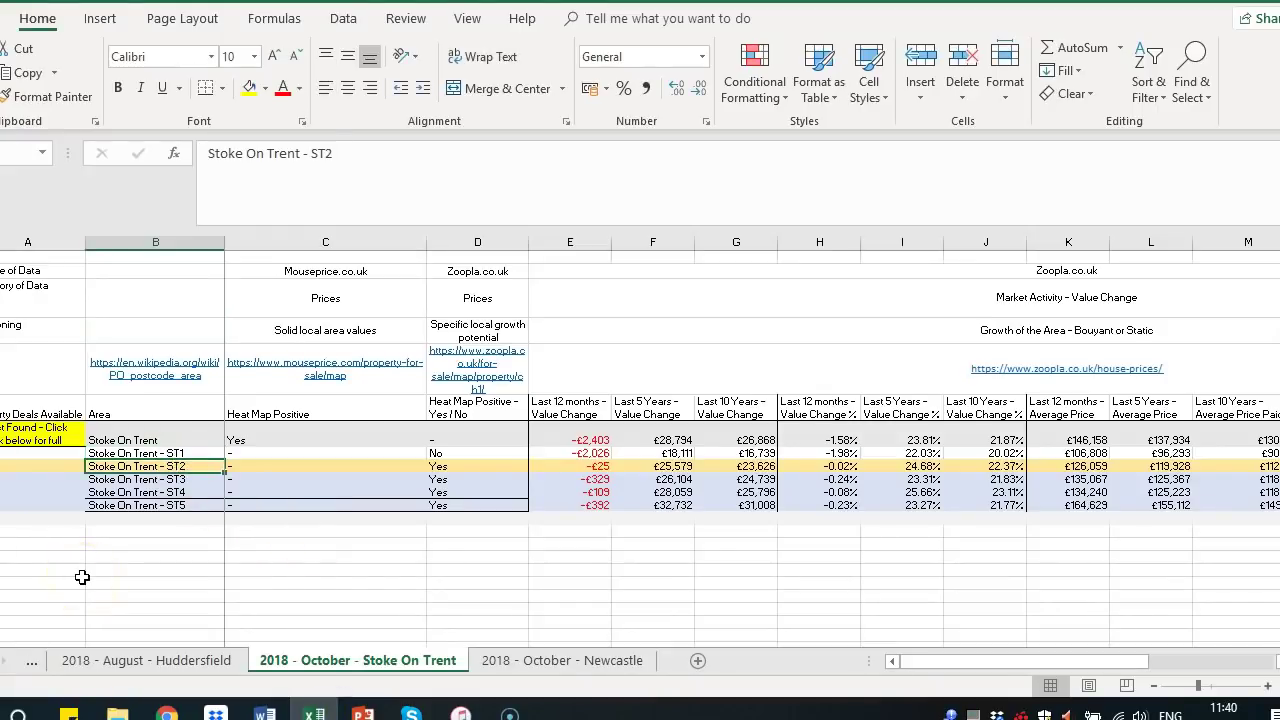
pyautogui.press('Down')
pyautogui.press('Down')
pyautogui.press('Down')
pyautogui.press('Up')
pyautogui.press('Up')
pyautogui.press('Up')
pyautogui.press('Up')
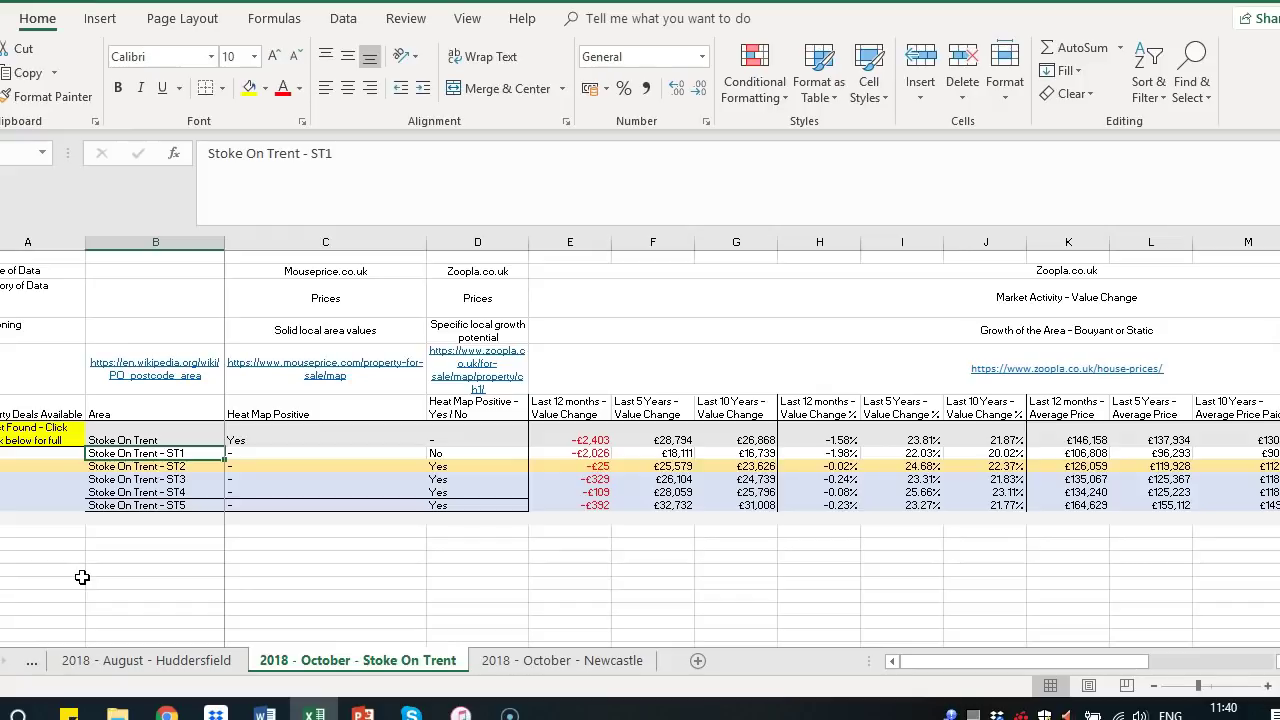
# - Review the primary and secondary postcode colour key and the growth pass criteria against the postcode table
pyautogui.scroll(4, 499, 551)
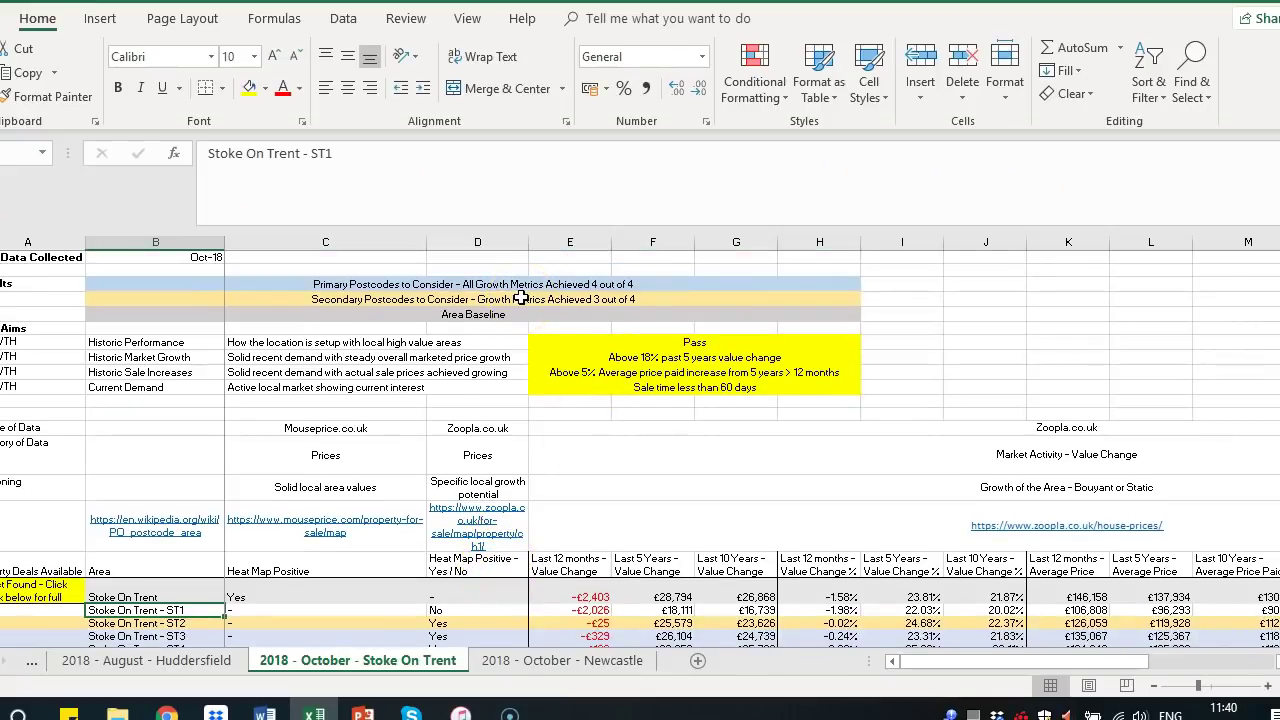
pyautogui.click(708, 423)
pyautogui.scroll(-1, 553, 362)
pyautogui.click(675, 472)
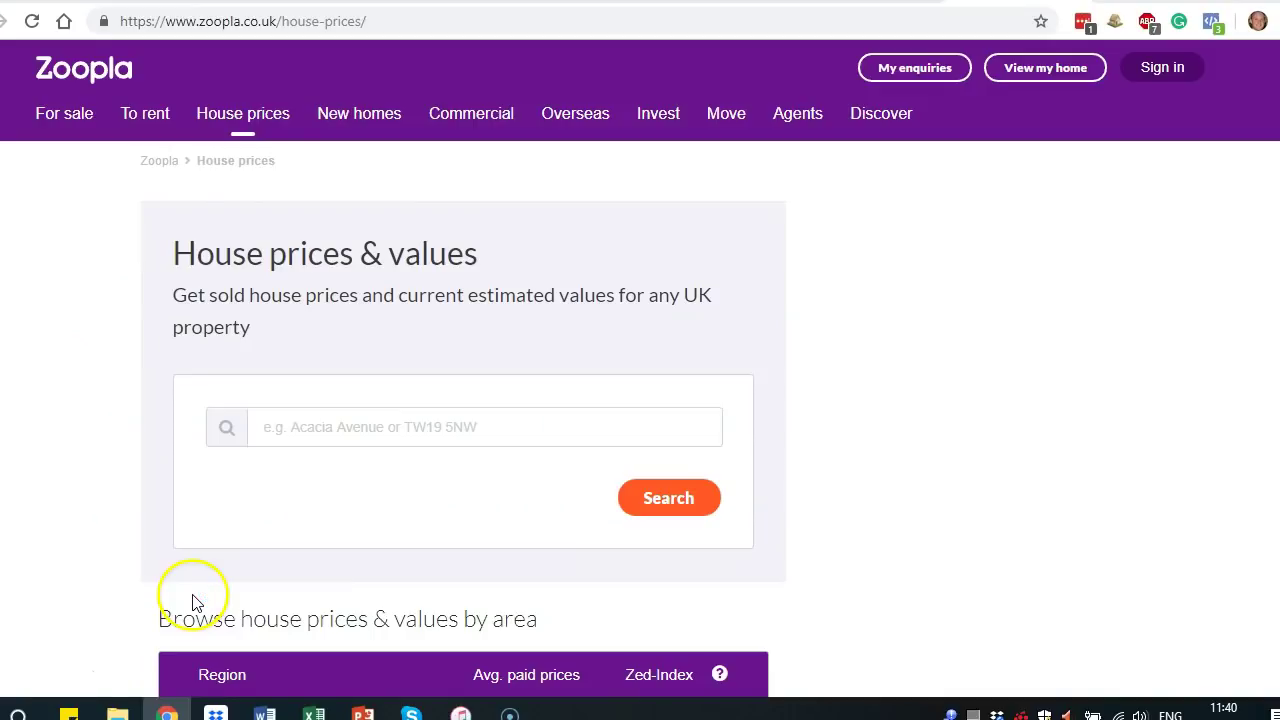
pyautogui.hotkey('alt', 'Tab')
pyautogui.click(177, 403)
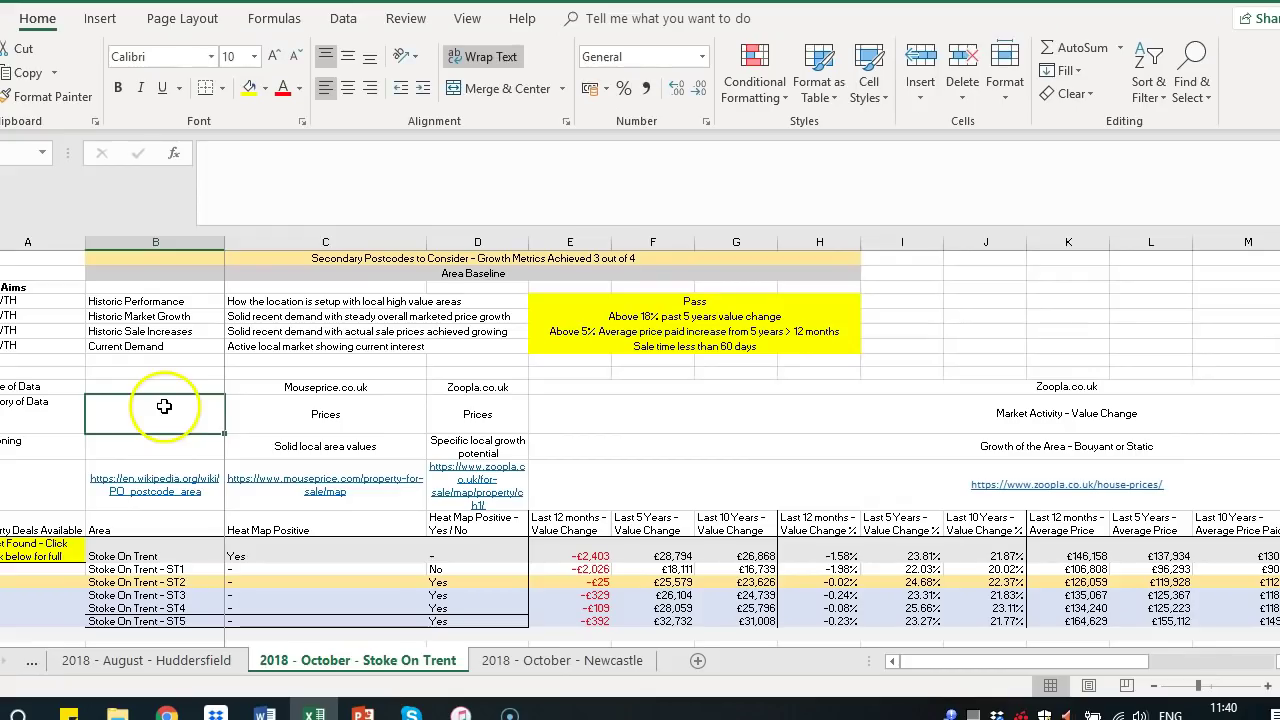
pyautogui.scroll(-3, 651, 405)
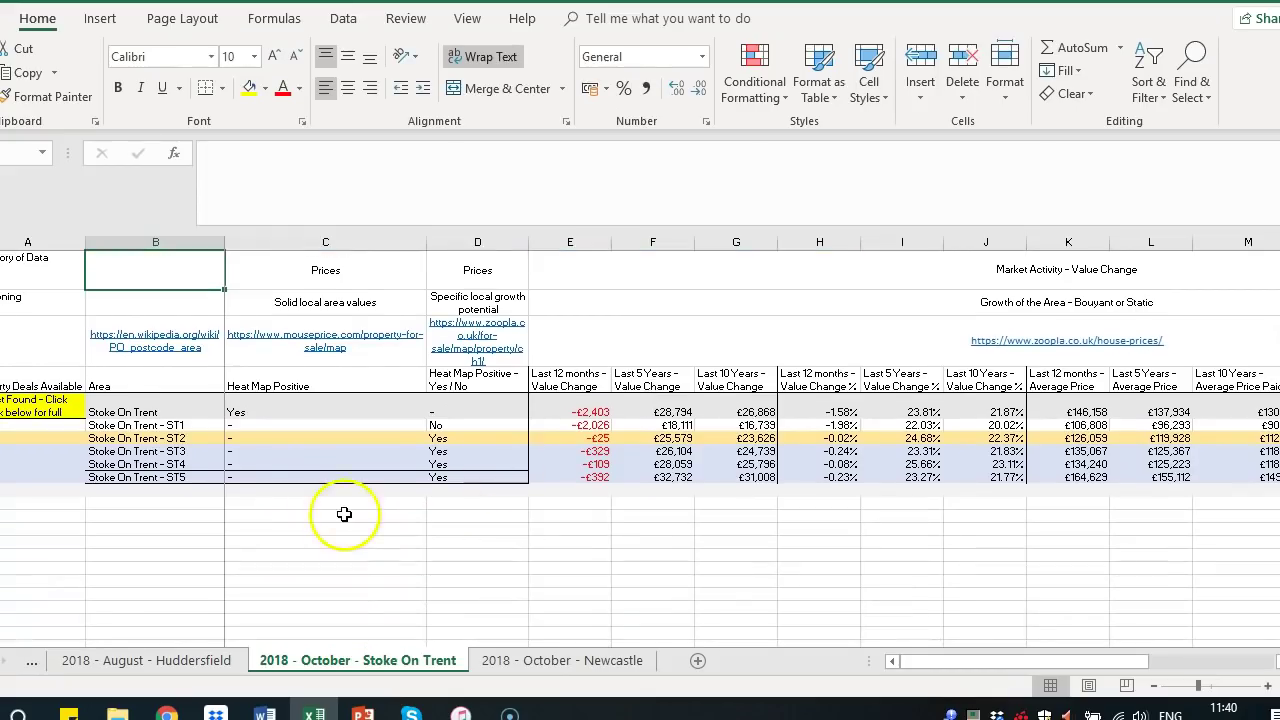
pyautogui.scroll(1, 339, 491)
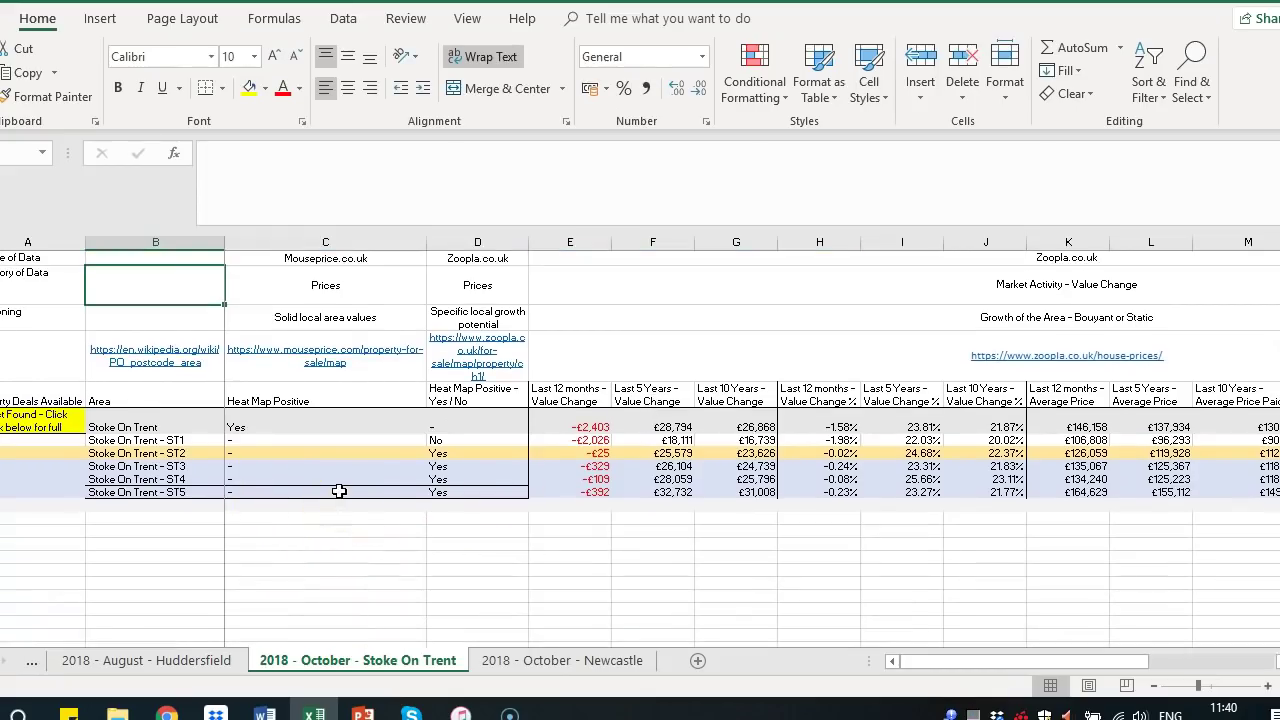
# - Compare the heat map and value-change figures of the Stoke On Trent postcodes row by row, from ST1 to ST5
pyautogui.click(210, 452)
pyautogui.click(208, 440)
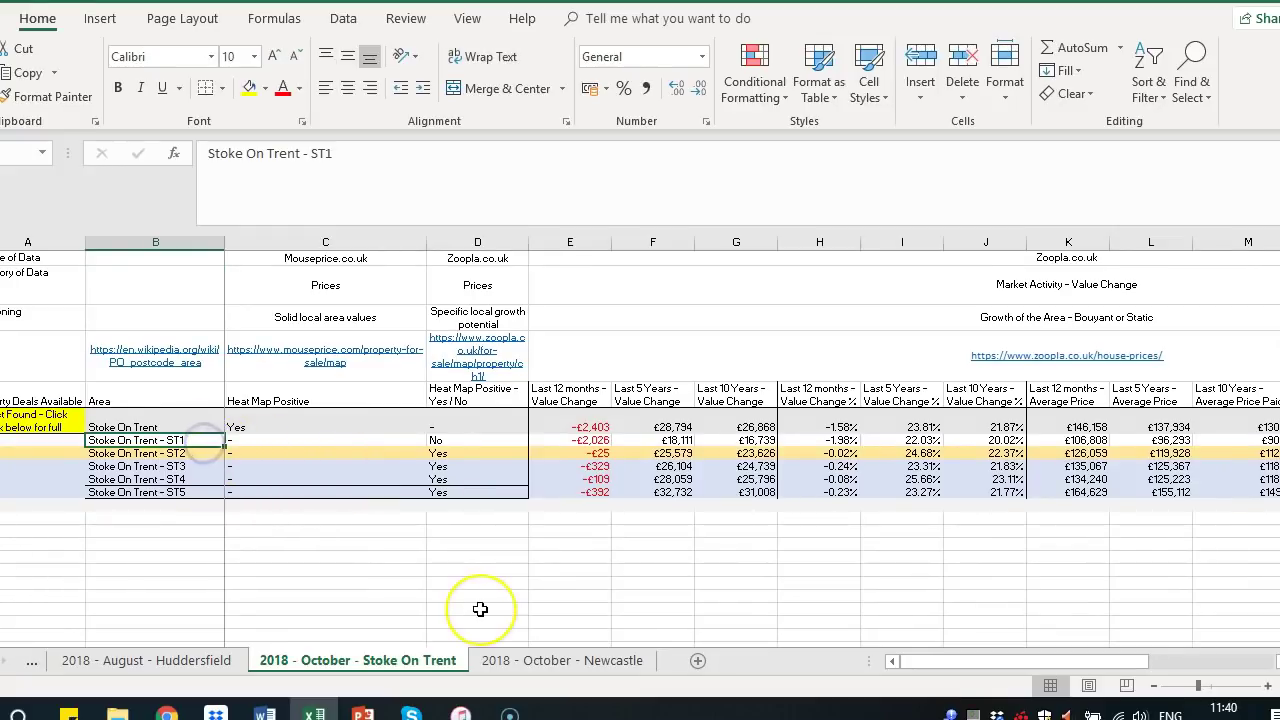
pyautogui.press('Down')
pyautogui.press('Down')
pyautogui.press('Up')
pyautogui.press('Down')
pyautogui.press('Down')
pyautogui.press('Down')
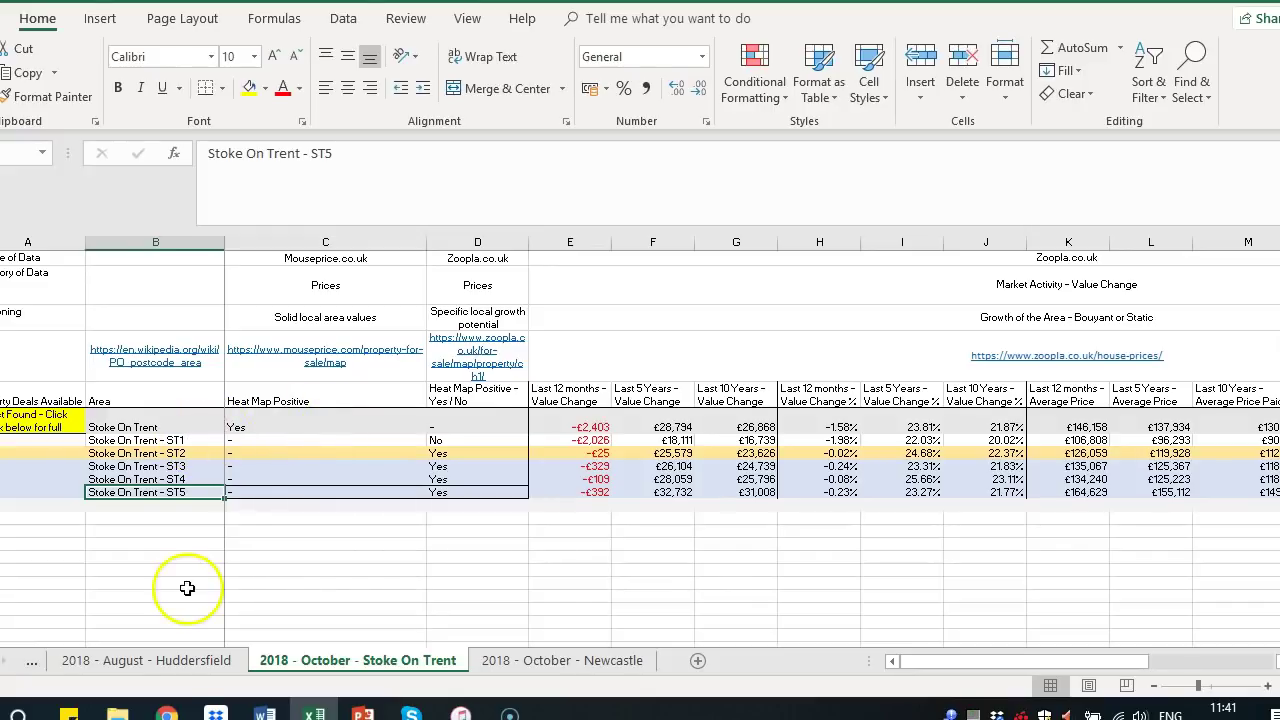
# - Switch to the Mouseprice page in Chrome and examine the average-price heatmap up close around Stoke-on-Trent and Newcastle-under-Lyme
pyautogui.click(166, 712)
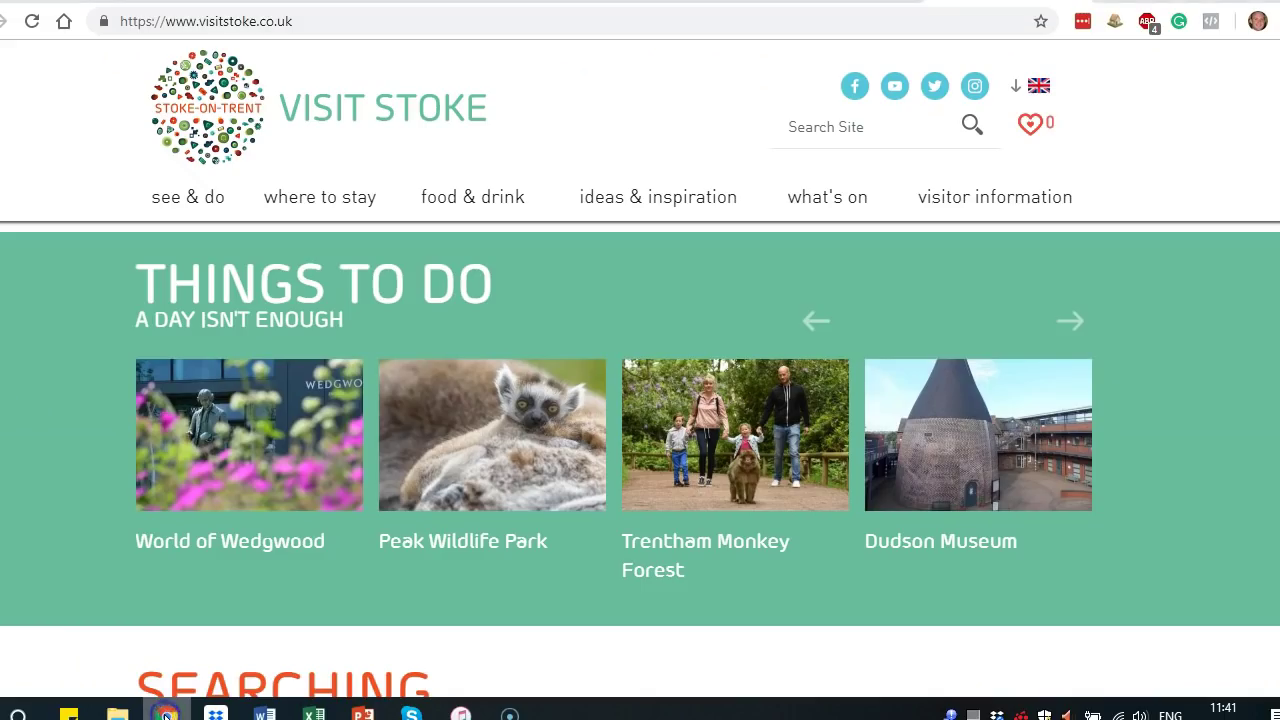
pyautogui.hotkey('ctrl', 'Tab')
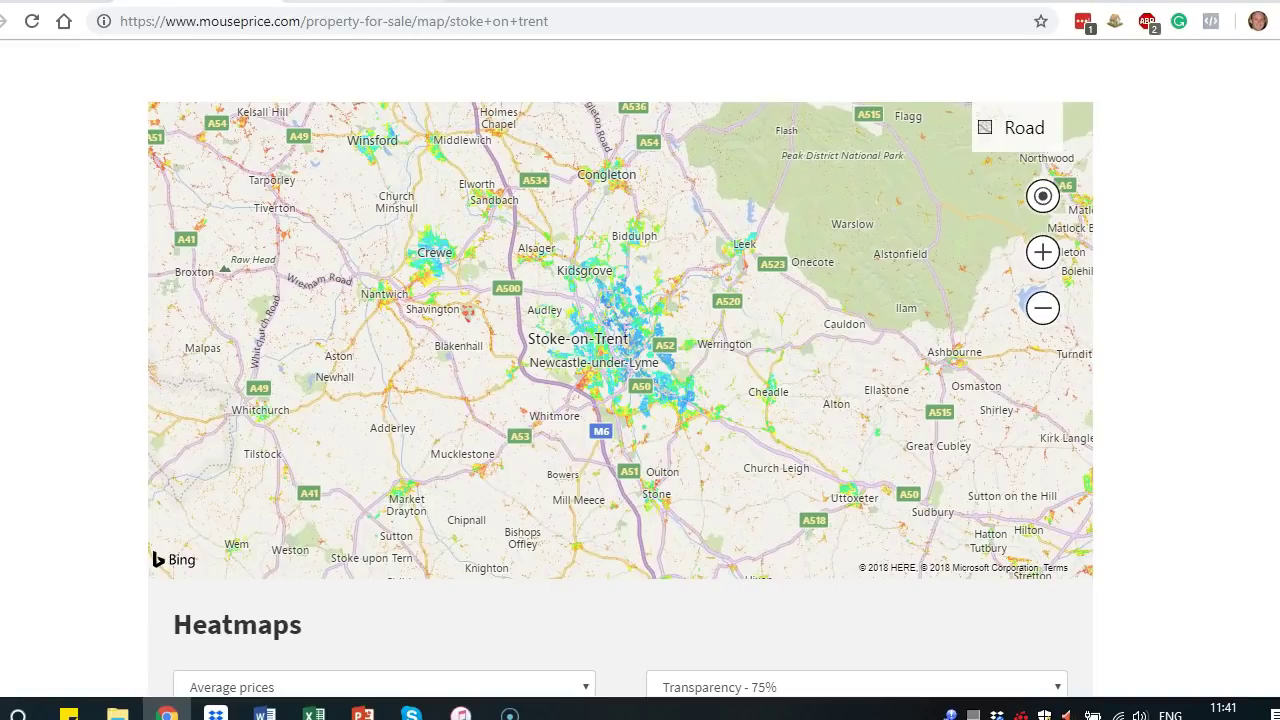
pyautogui.click(166, 61)
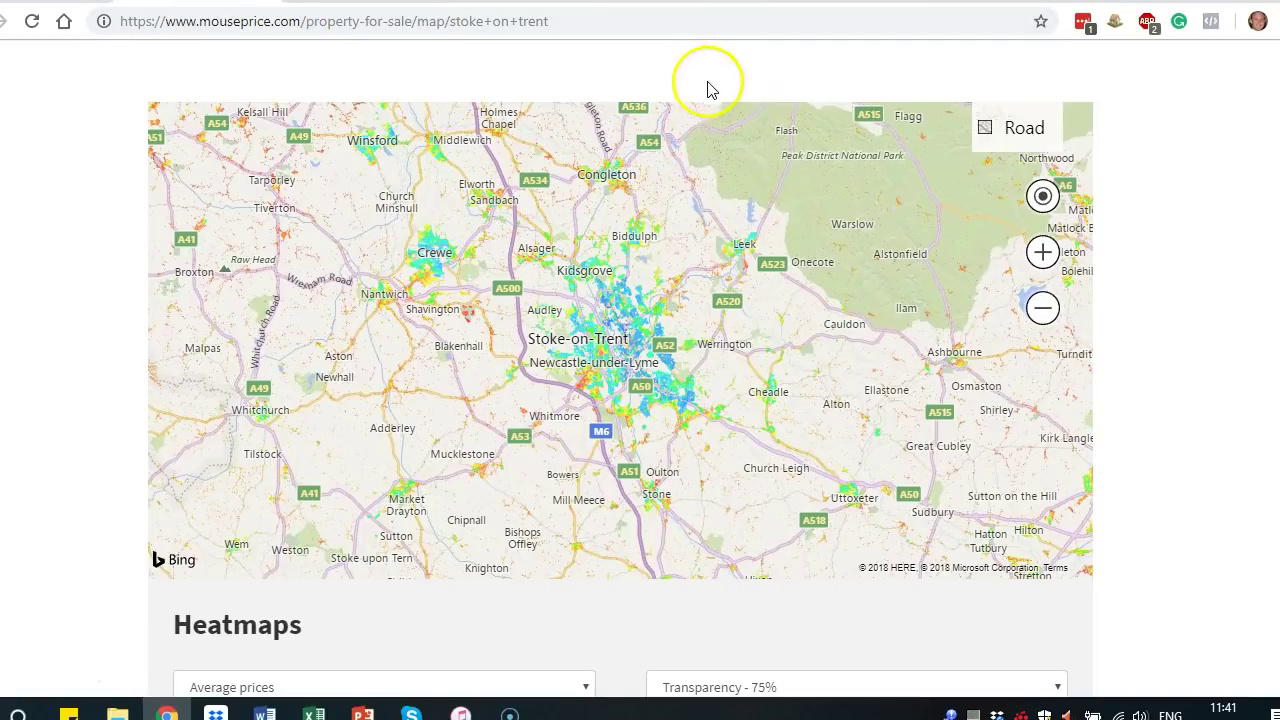
pyautogui.click(1040, 252)
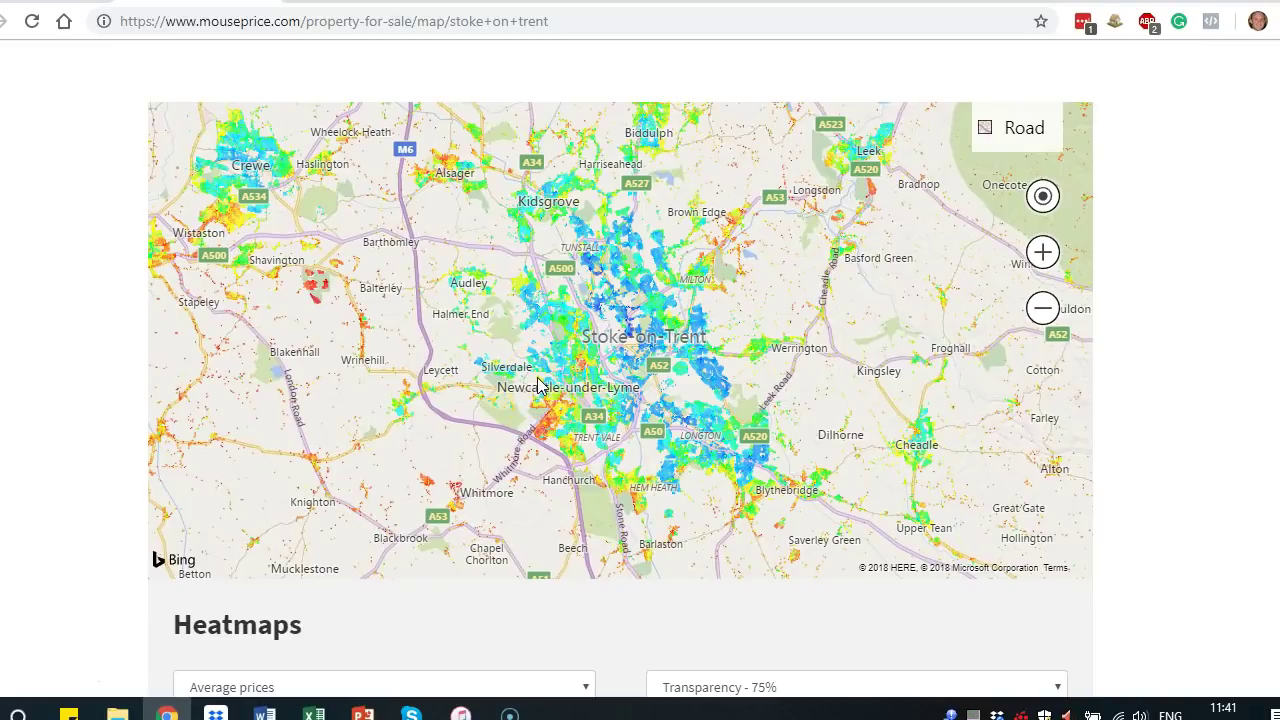
pyautogui.click(1045, 256)
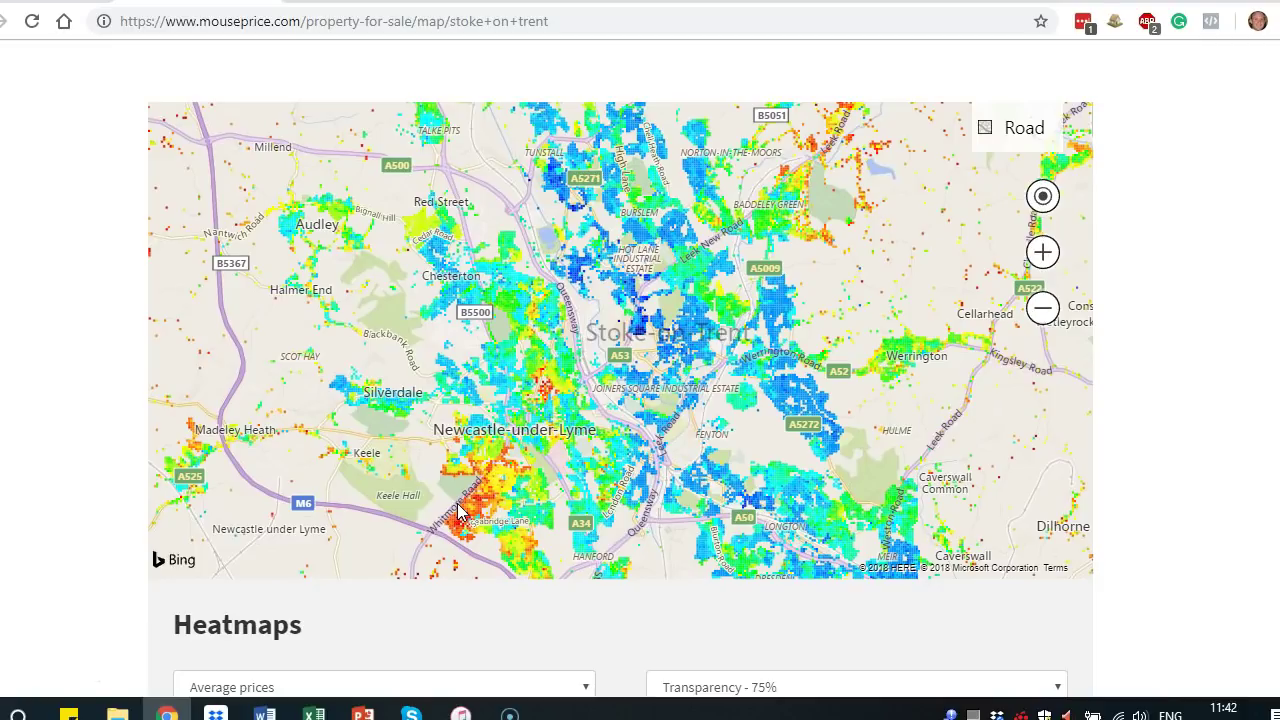
pyautogui.click(532, 327)
pyautogui.click(487, 500)
pyautogui.click(1042, 252)
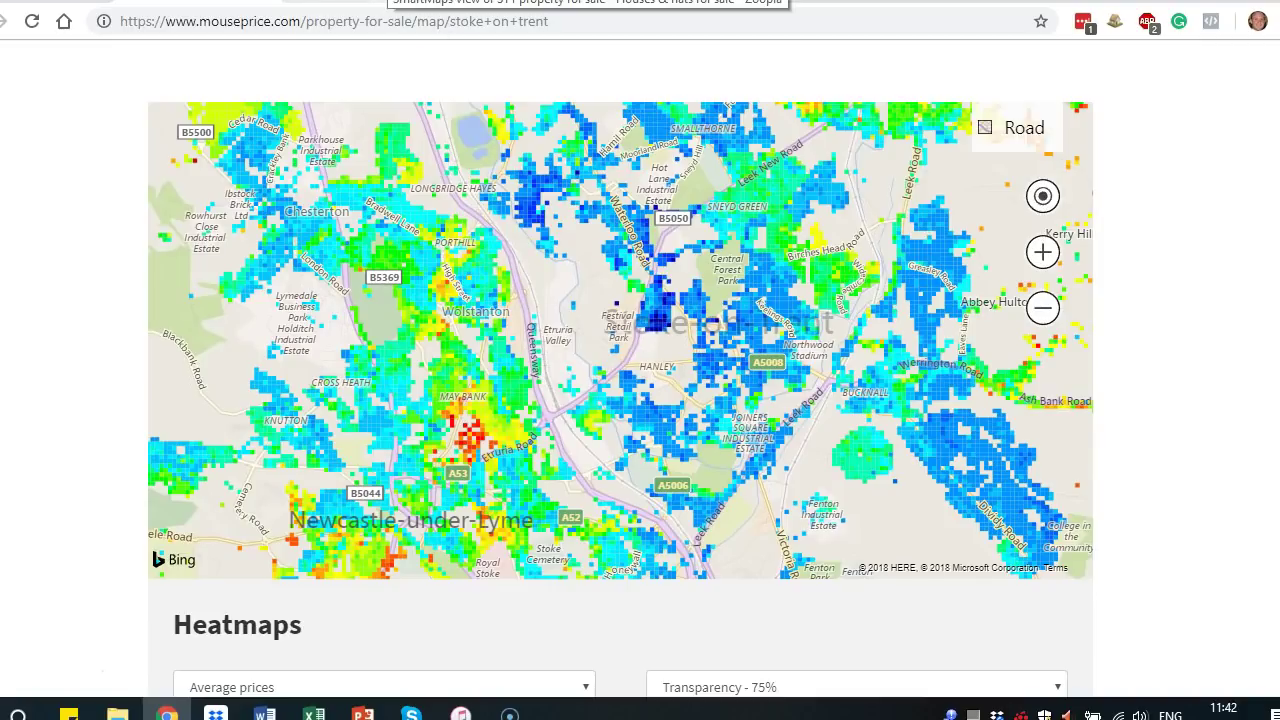
# - Bring up the Zoopla for-sale map for ST1 and examine the postcode area's boundary and search filters
pyautogui.hotkey('ctrl', 'Tab')
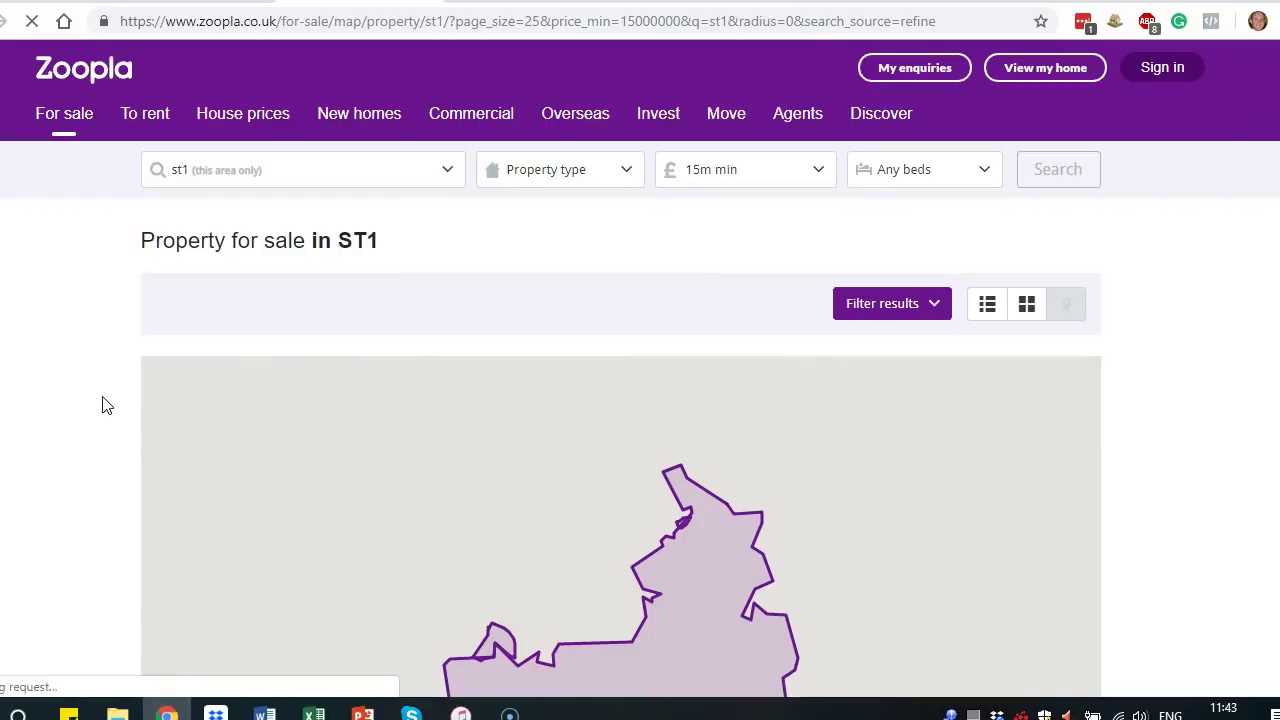
pyautogui.scroll(-1, 100, 400)
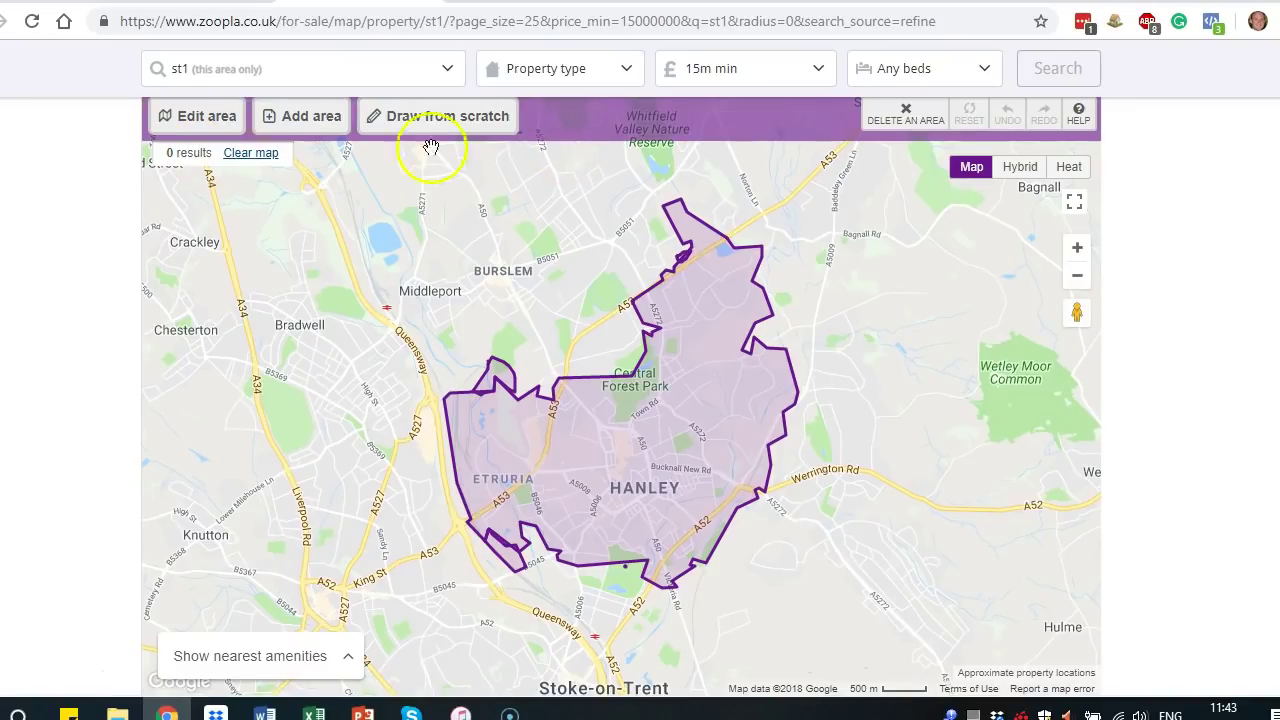
pyautogui.scroll(3, 620, 400)
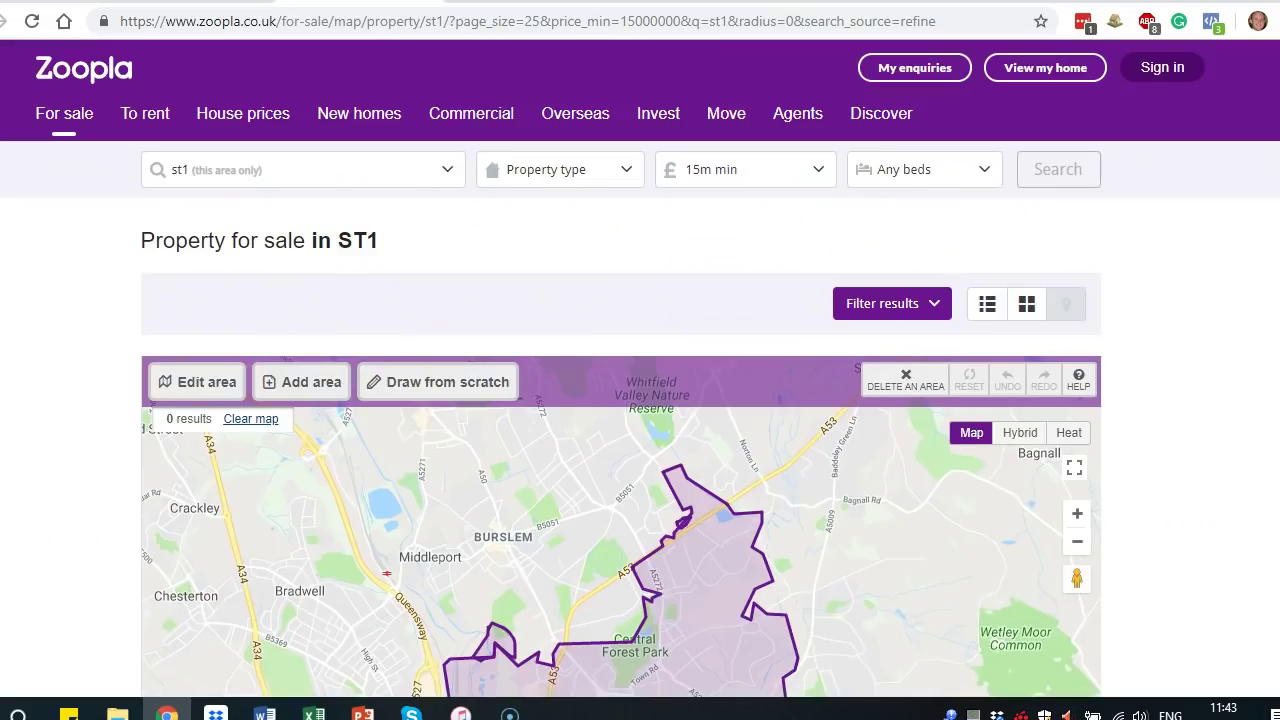
pyautogui.moveTo(44, 137)
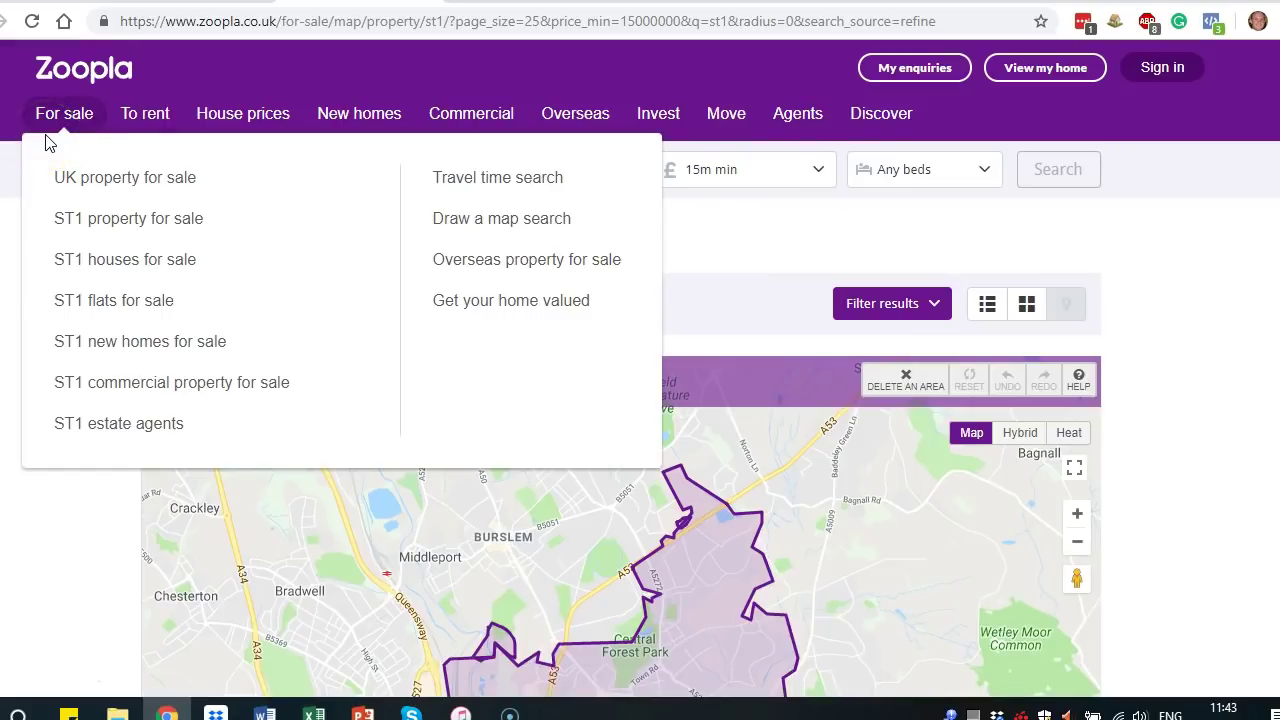
pyautogui.click(195, 185)
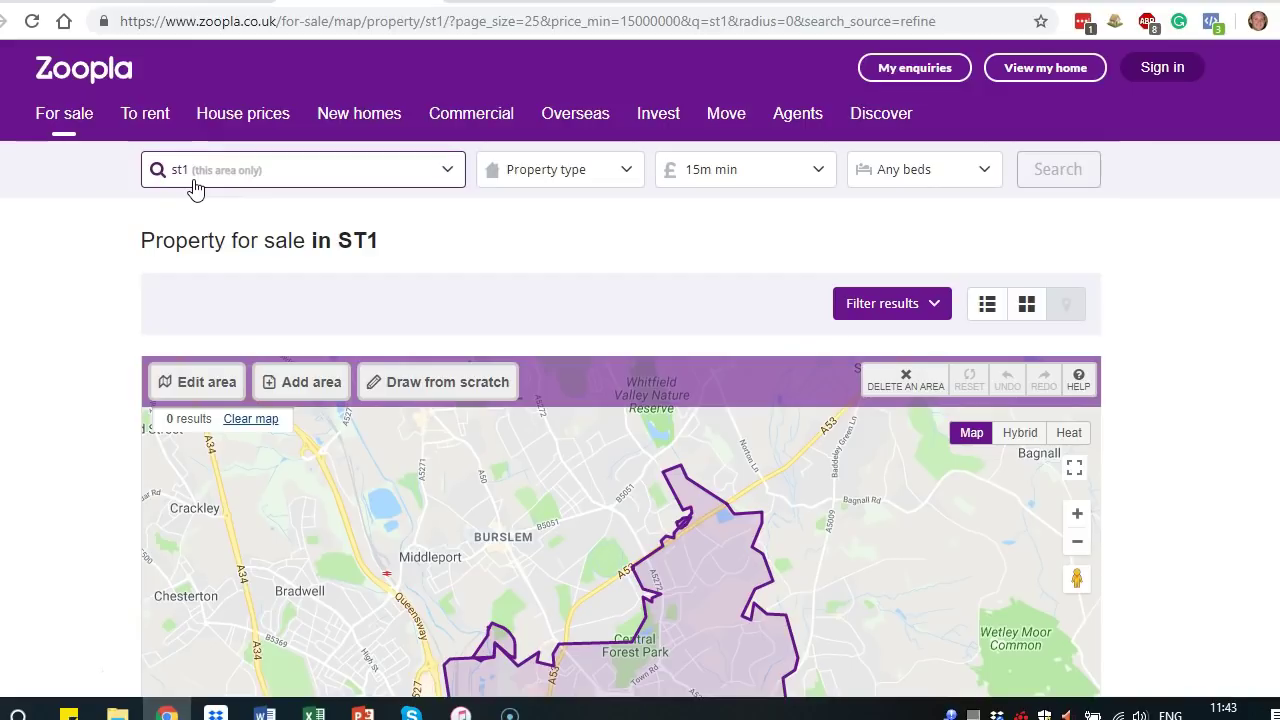
pyautogui.scroll(-1, 86, 380)
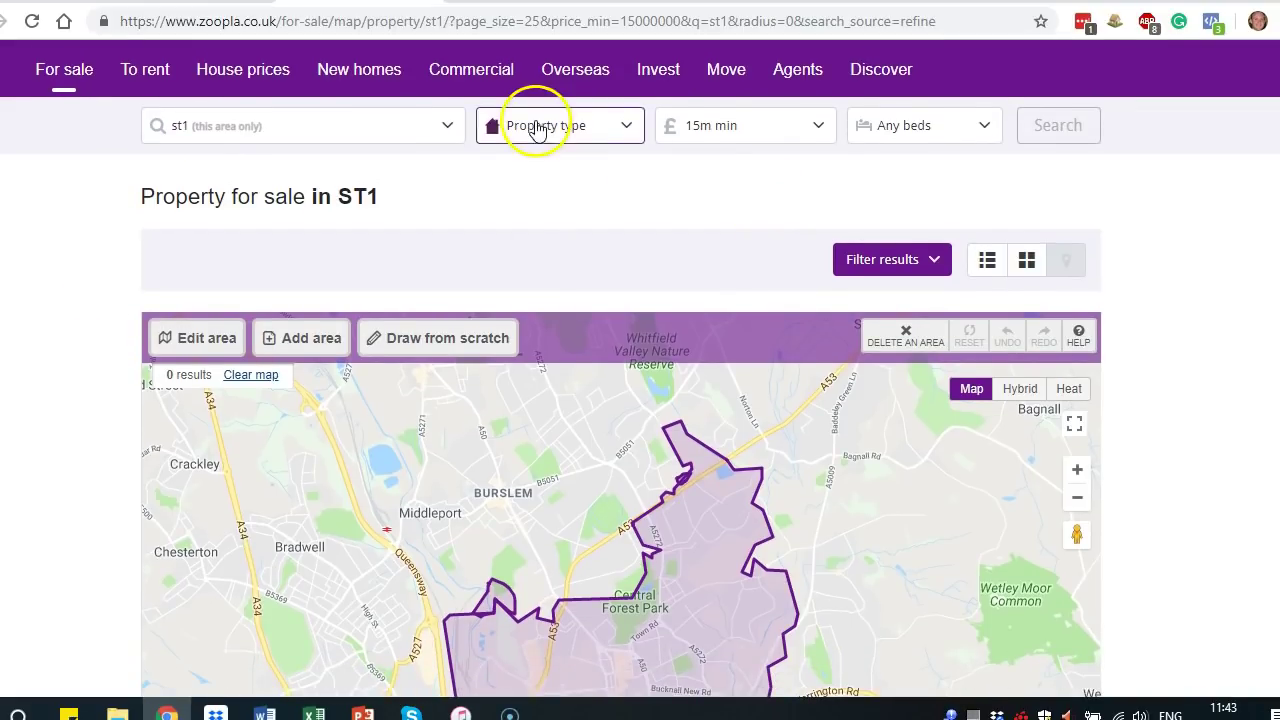
# - Bring the whole ST1 boundary into view on the map and display it with the heat layer
pyautogui.click(710, 136)
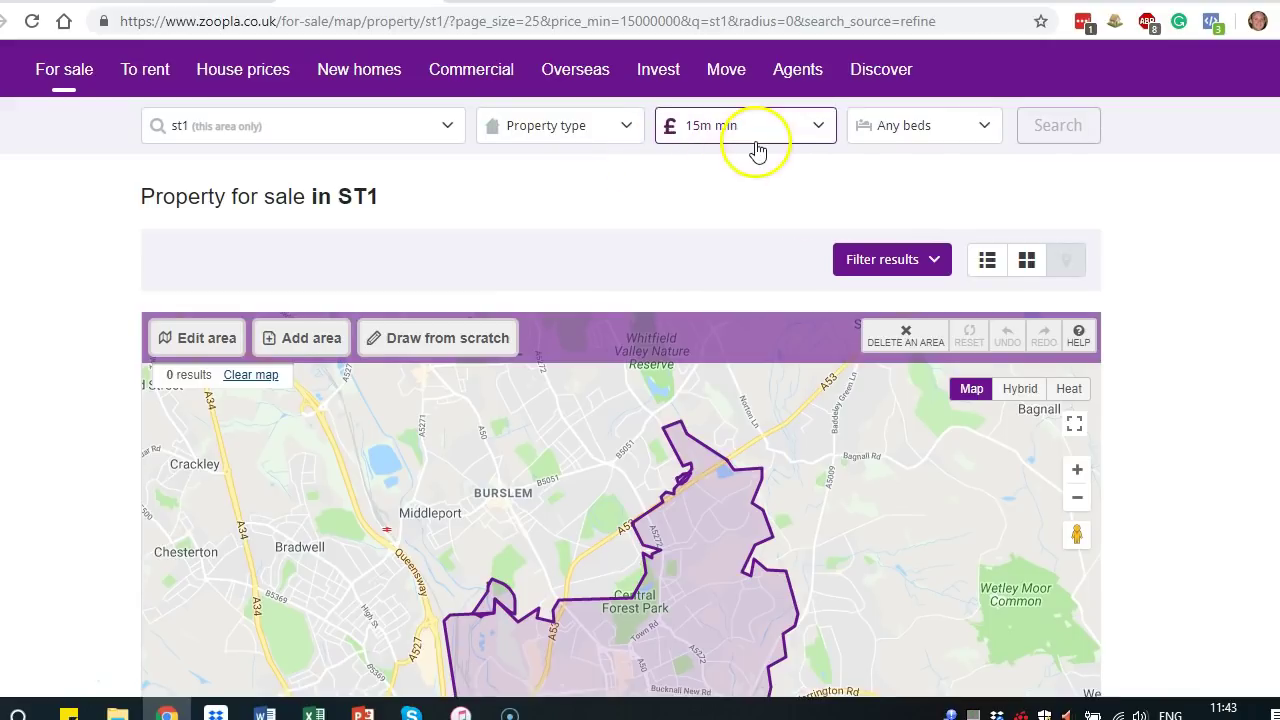
pyautogui.scroll(-2, 660, 206)
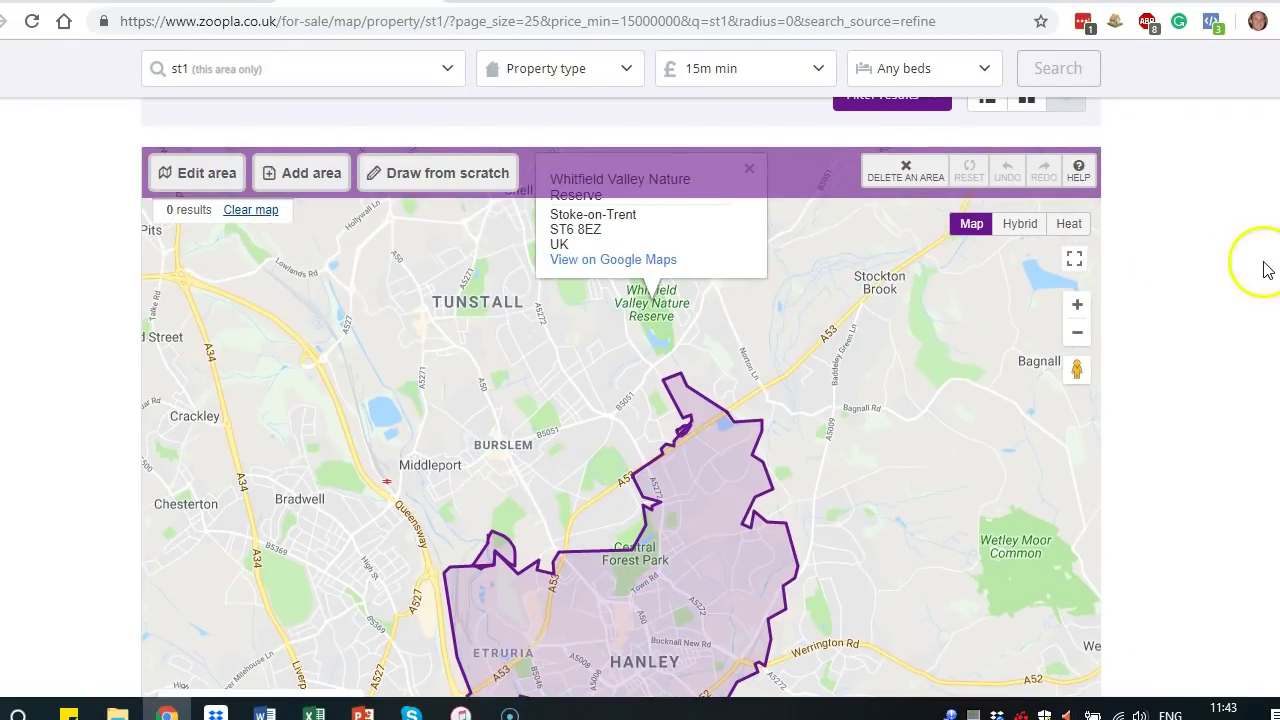
pyautogui.scroll(-1, 1205, 264)
pyautogui.moveTo(794, 317); pyautogui.dragTo(797, 194)
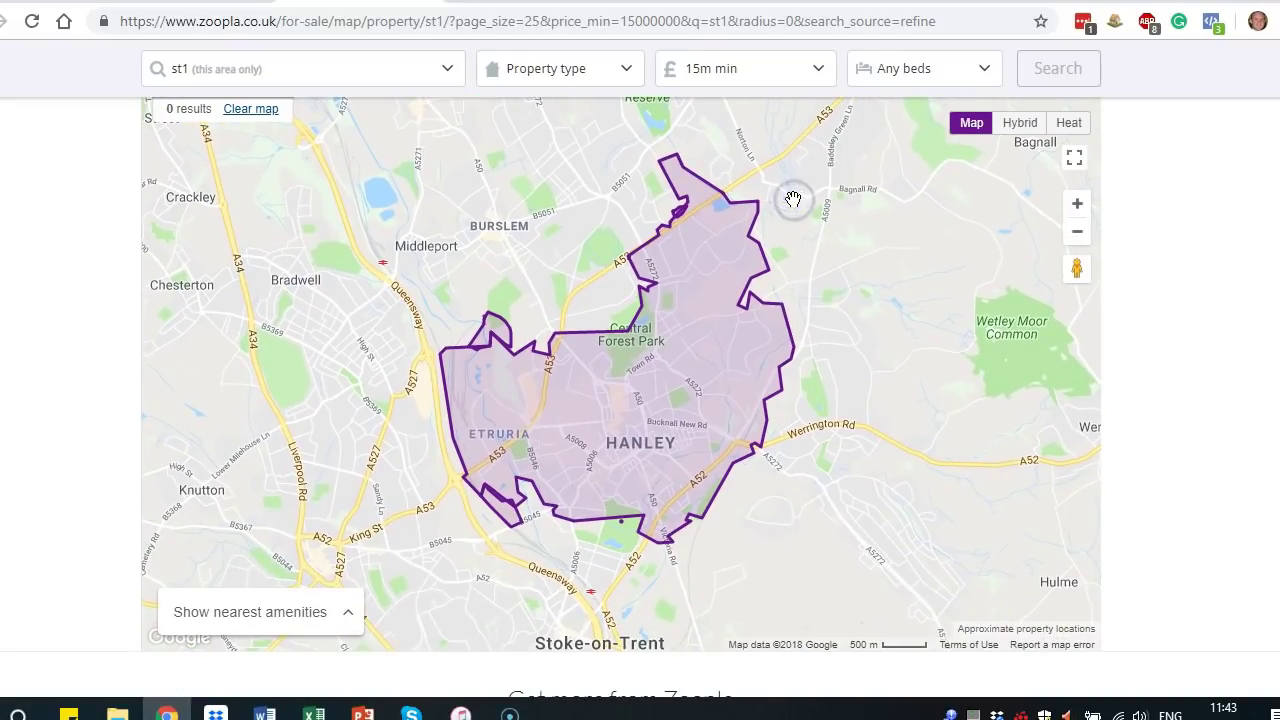
pyautogui.click(1066, 124)
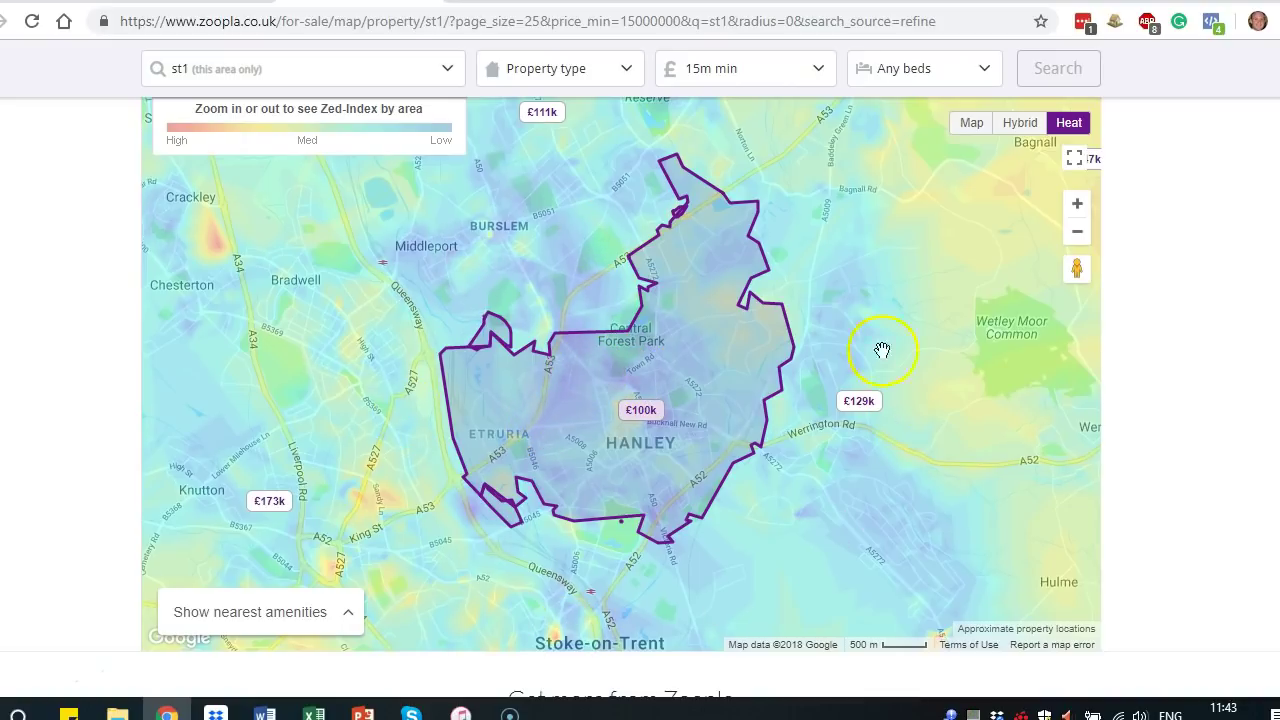
# - Switch to the Excel sheet and check the heat map entries for Stoke On Trent and ST1
pyautogui.click(313, 714)
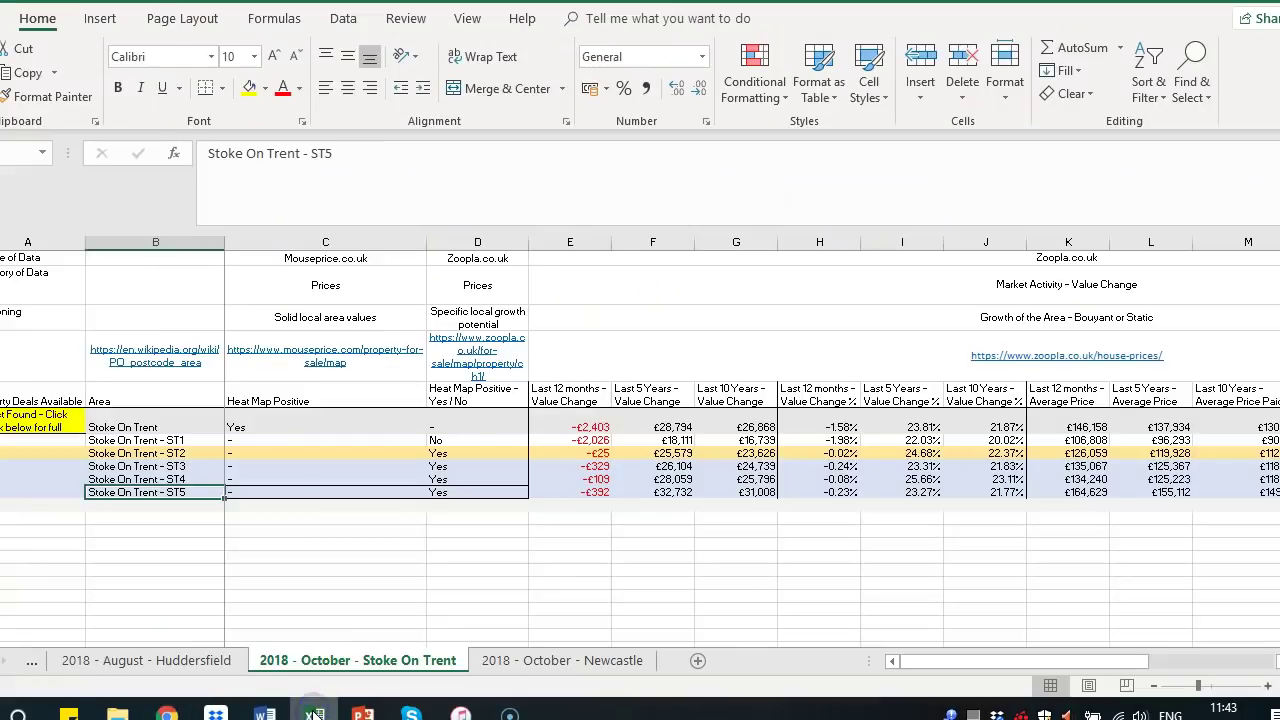
pyautogui.click(281, 430)
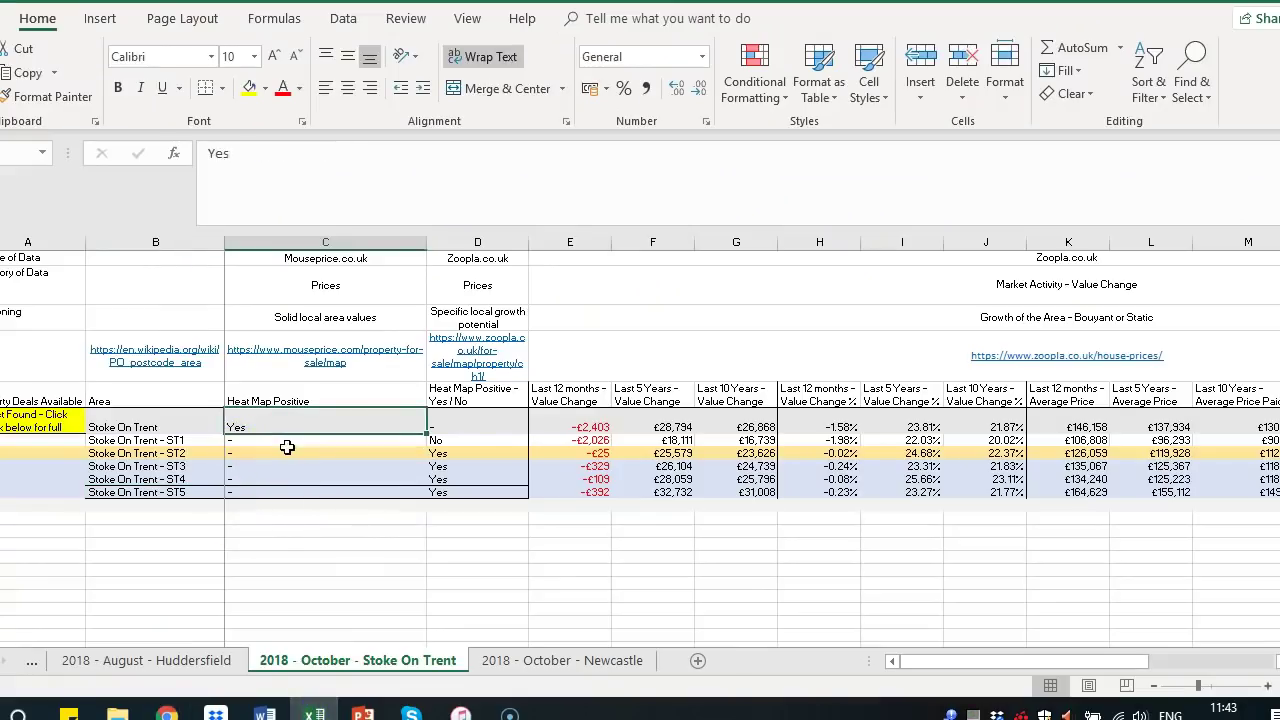
pyautogui.press('Down')
pyautogui.press('Left')
pyautogui.press('Right')
pyautogui.press('Right')
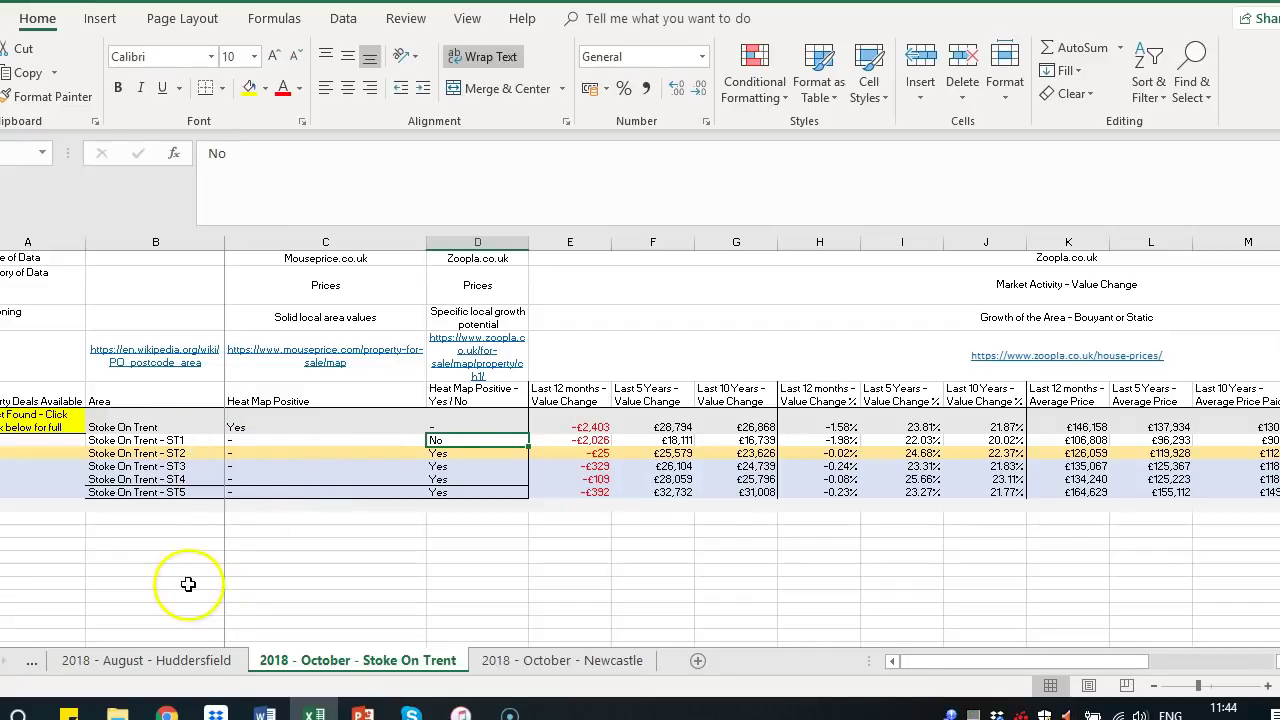
# - Return to the Zoopla map in Chrome and search for properties in st2
pyautogui.click(166, 712)
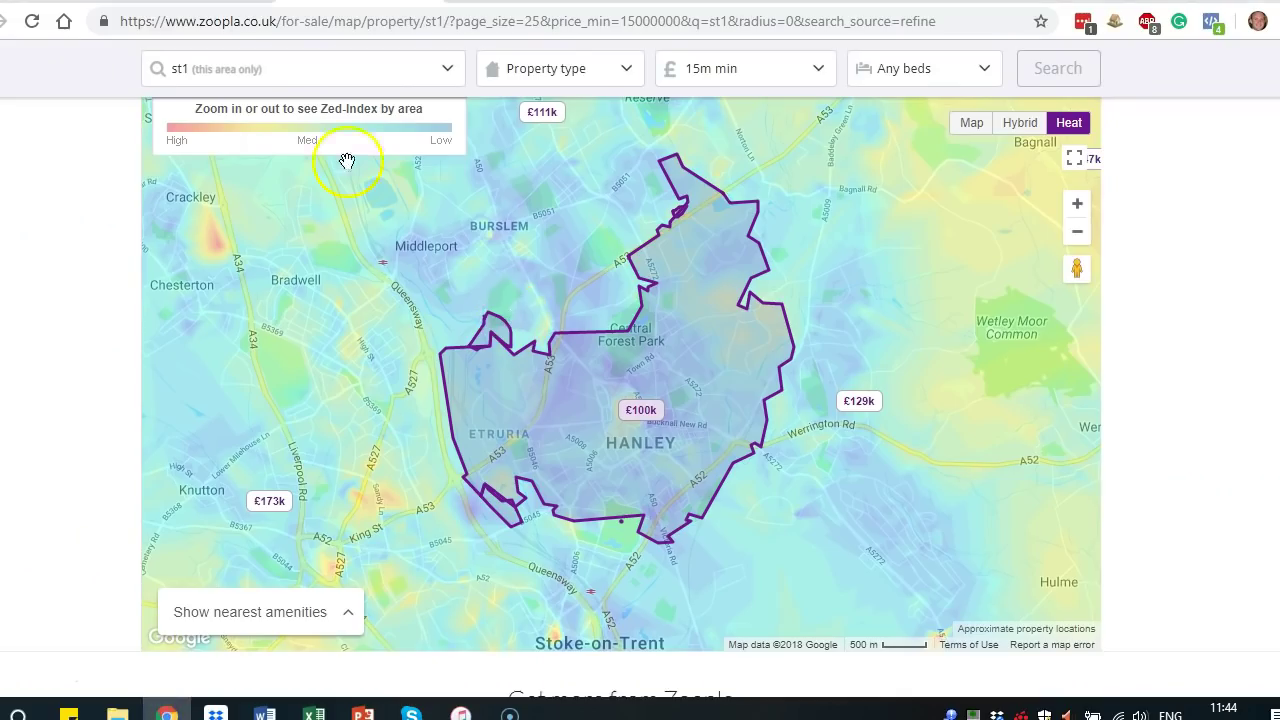
pyautogui.click(217, 74)
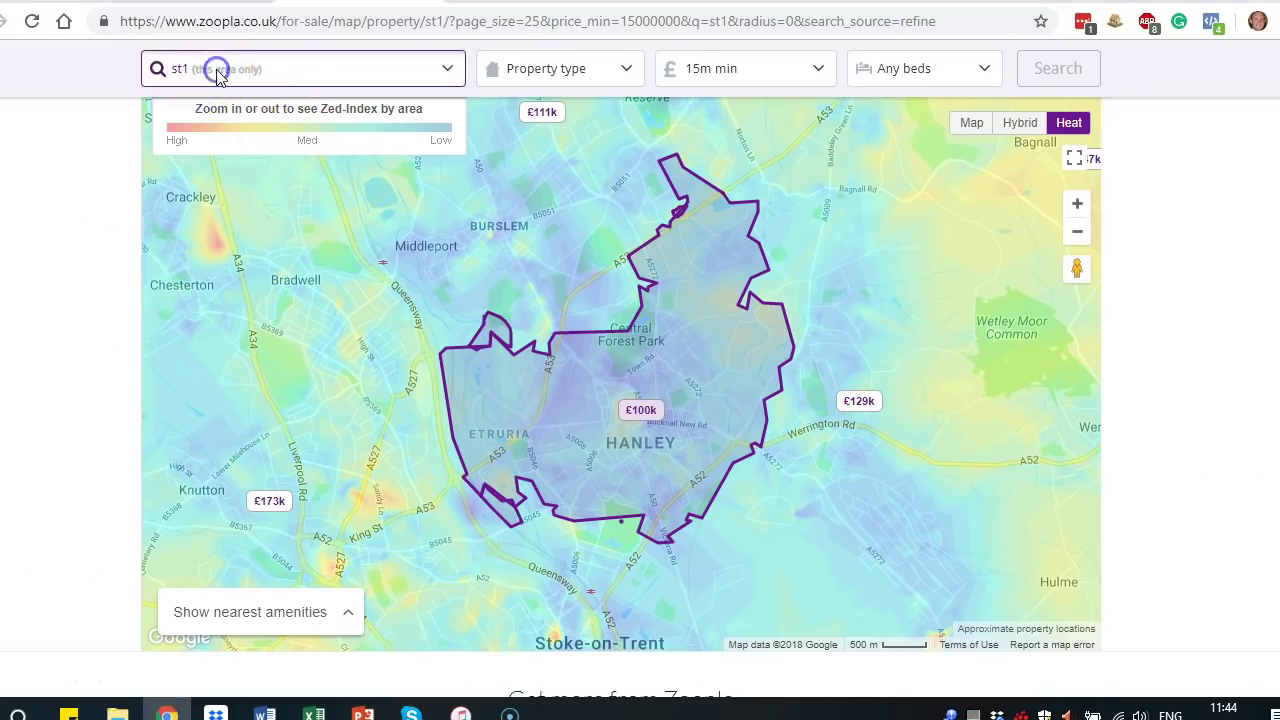
pyautogui.press('BackSpace')
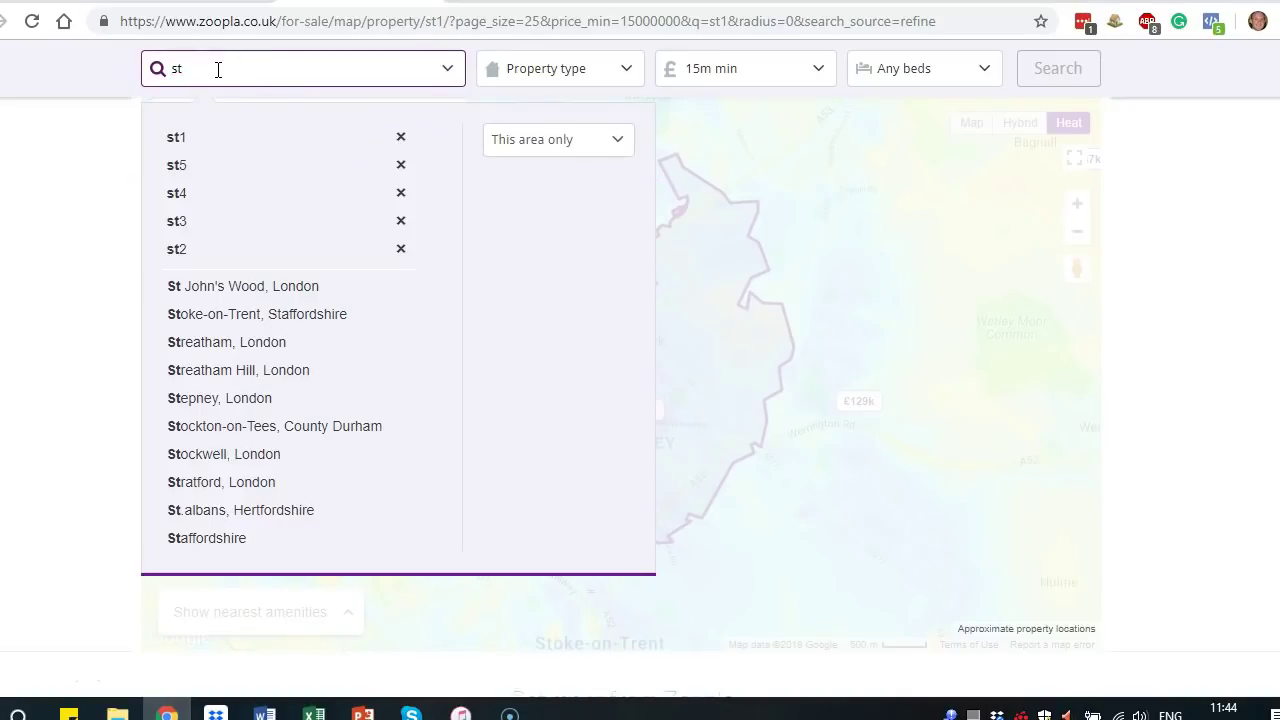
pyautogui.write('2')
pyautogui.press('Return')
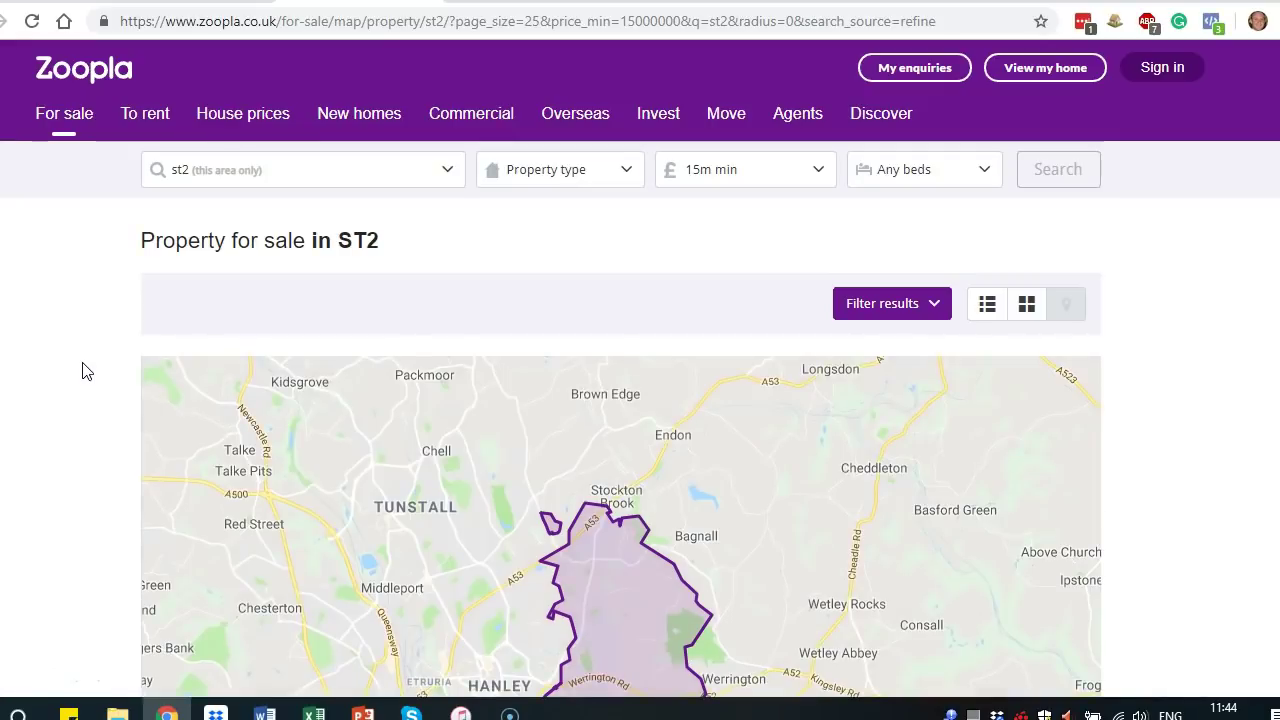
# - Display the ST2 area as a heat map and examine its price variation up close, from Hanley to Wetley Moor Common
pyautogui.click(1026, 303)
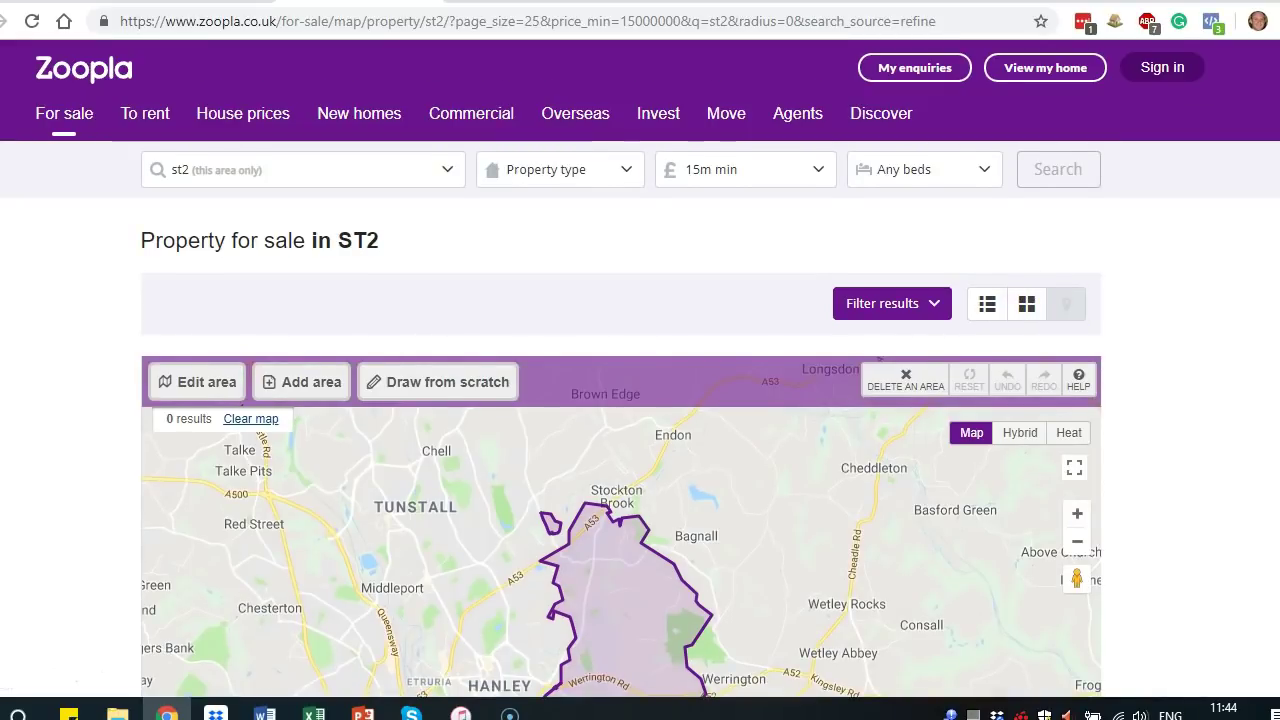
pyautogui.scroll(-2, 1026, 303)
pyautogui.scroll(-1, 571, 180)
pyautogui.scroll(1, 571, 180)
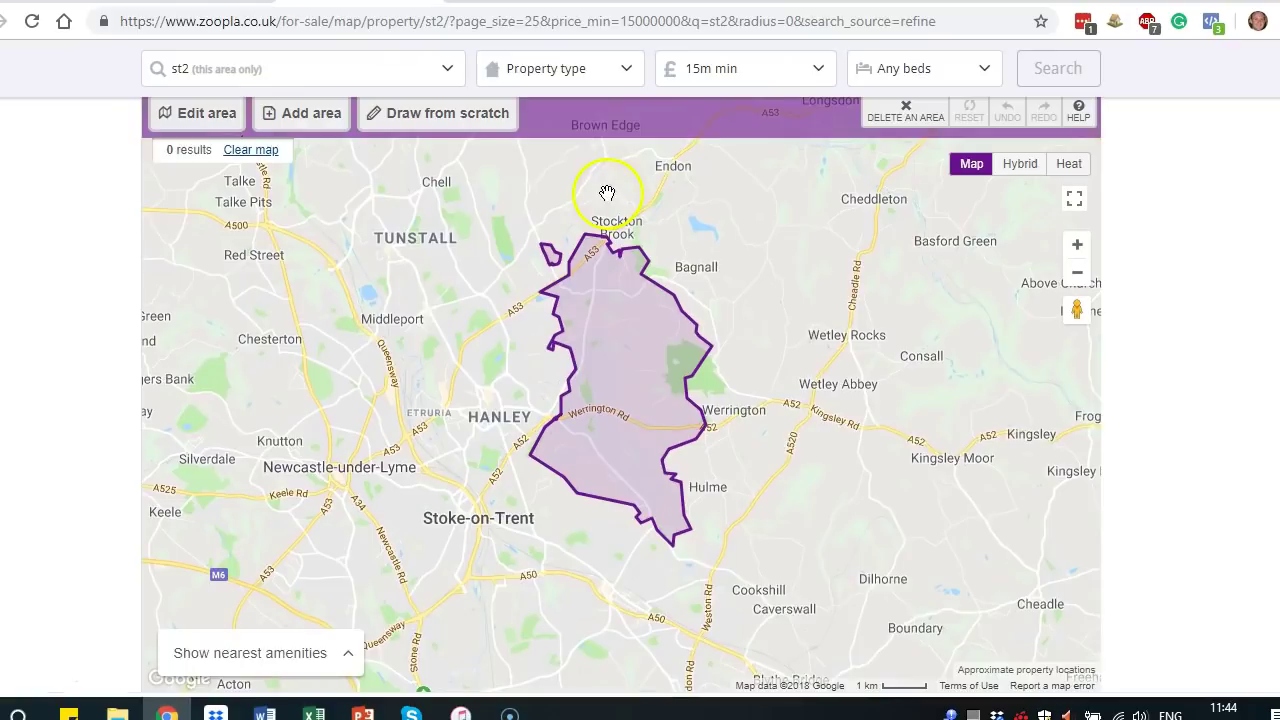
pyautogui.click(1068, 166)
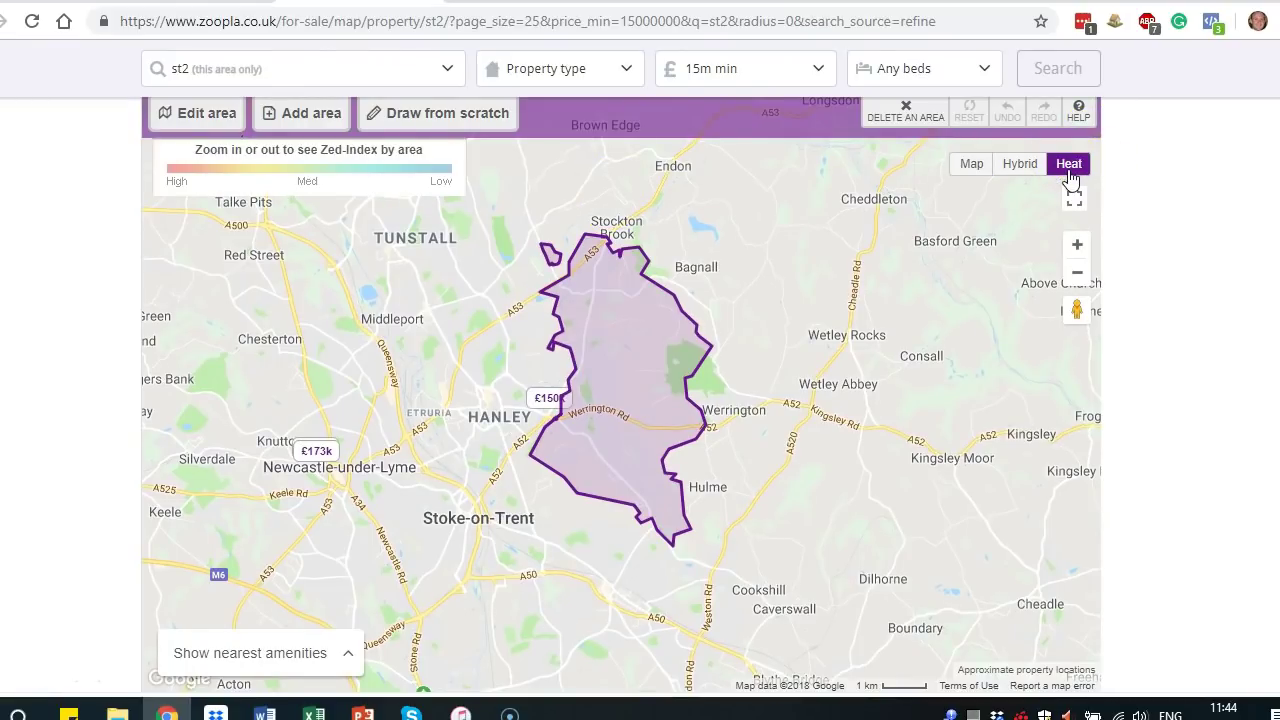
pyautogui.click(1079, 246)
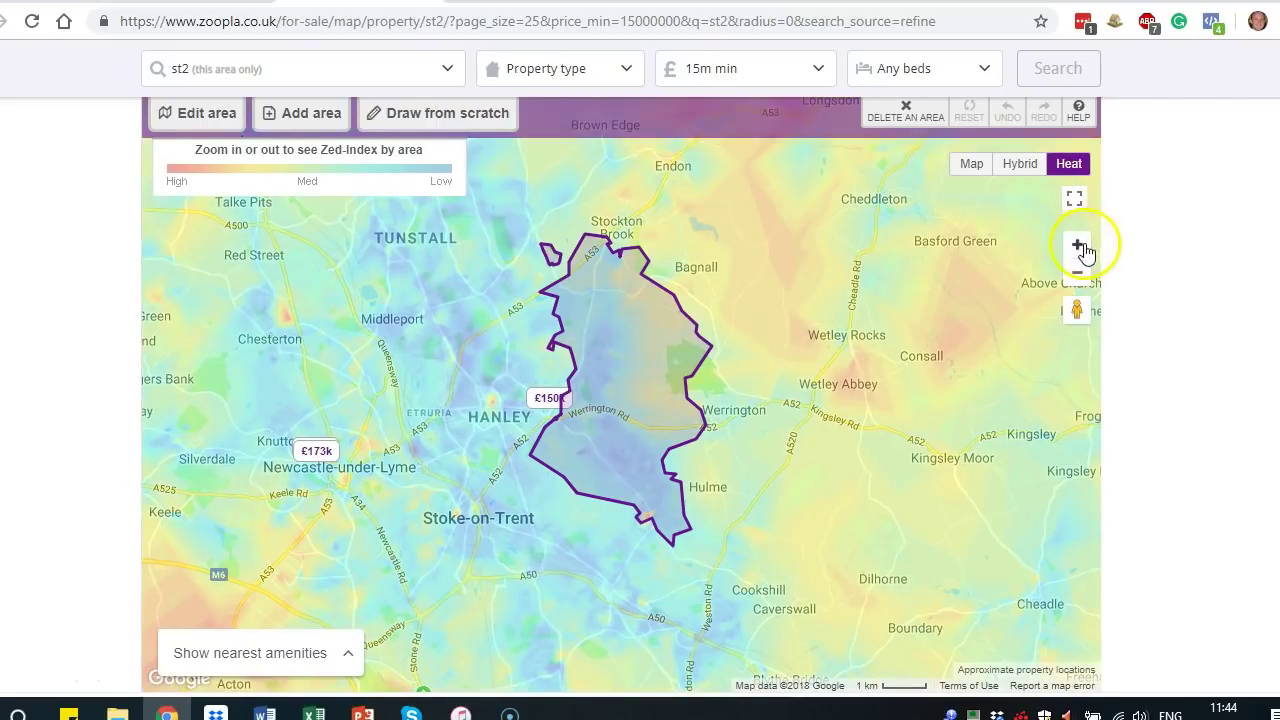
pyautogui.click(1079, 246)
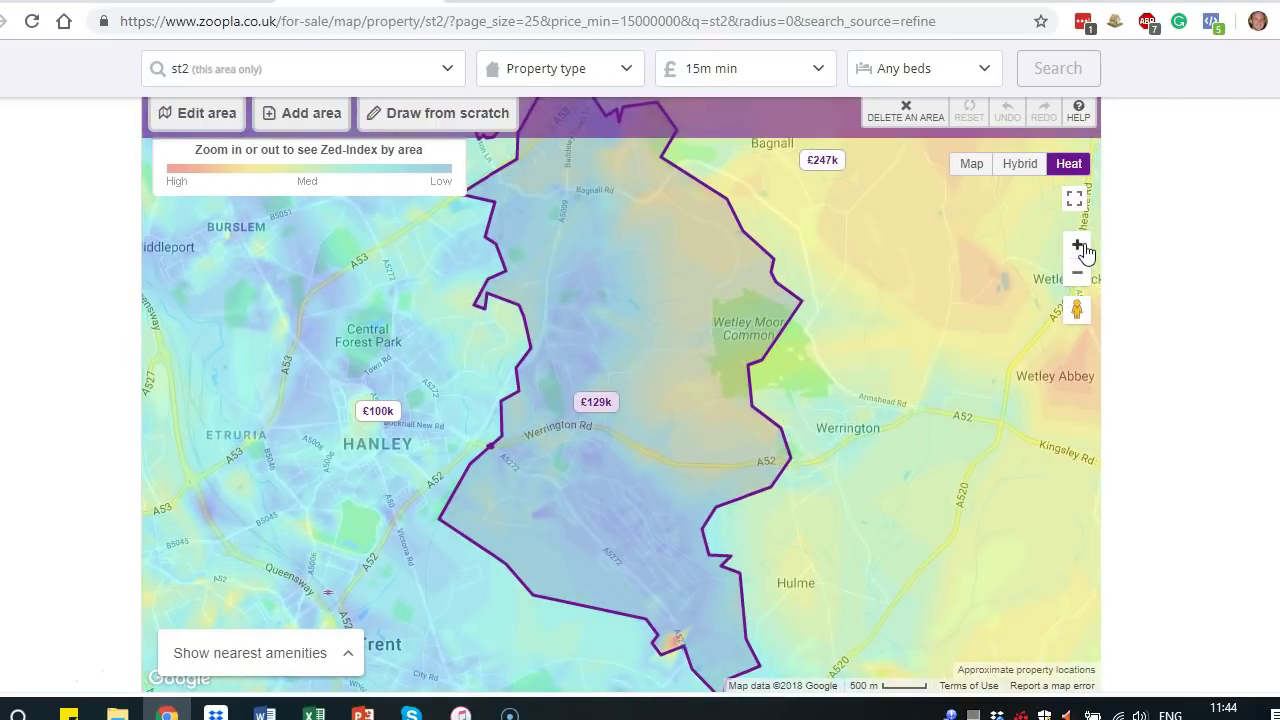
pyautogui.click(609, 324)
pyautogui.click(595, 350)
pyautogui.click(762, 217)
pyautogui.moveTo(762, 217); pyautogui.dragTo(794, 221)
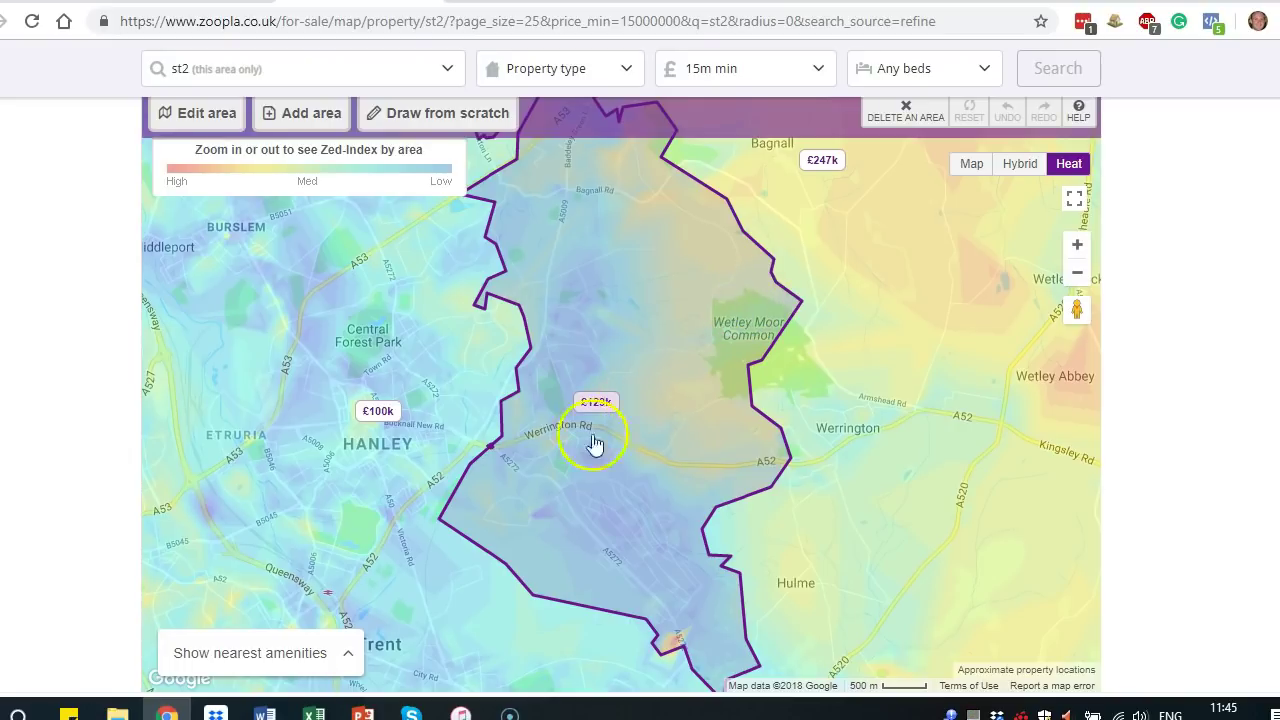
# - Check ST2's Zoopla heat map entry in the Excel sheet, and switch back to Chrome
pyautogui.click(313, 713)
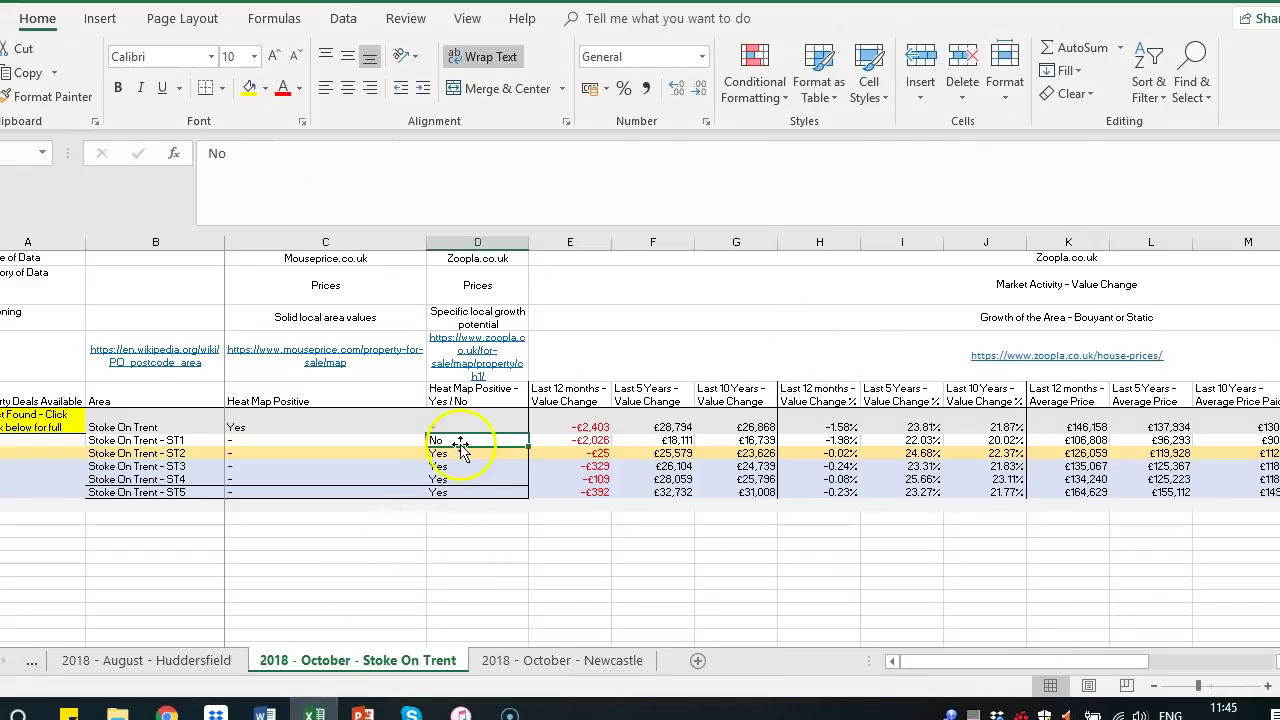
pyautogui.click(450, 455)
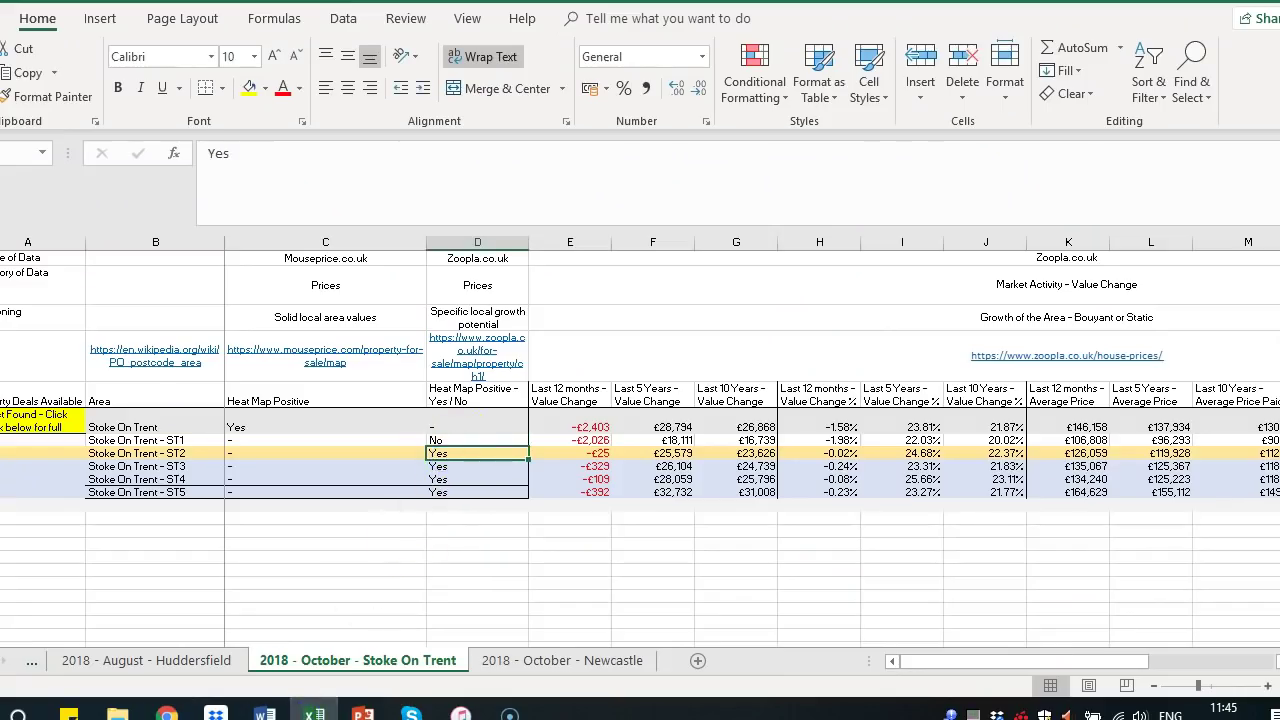
pyautogui.click(166, 713)
# - Search the for-sale map for st3 and display that postcode area with the heat layer
pyautogui.click(233, 82)
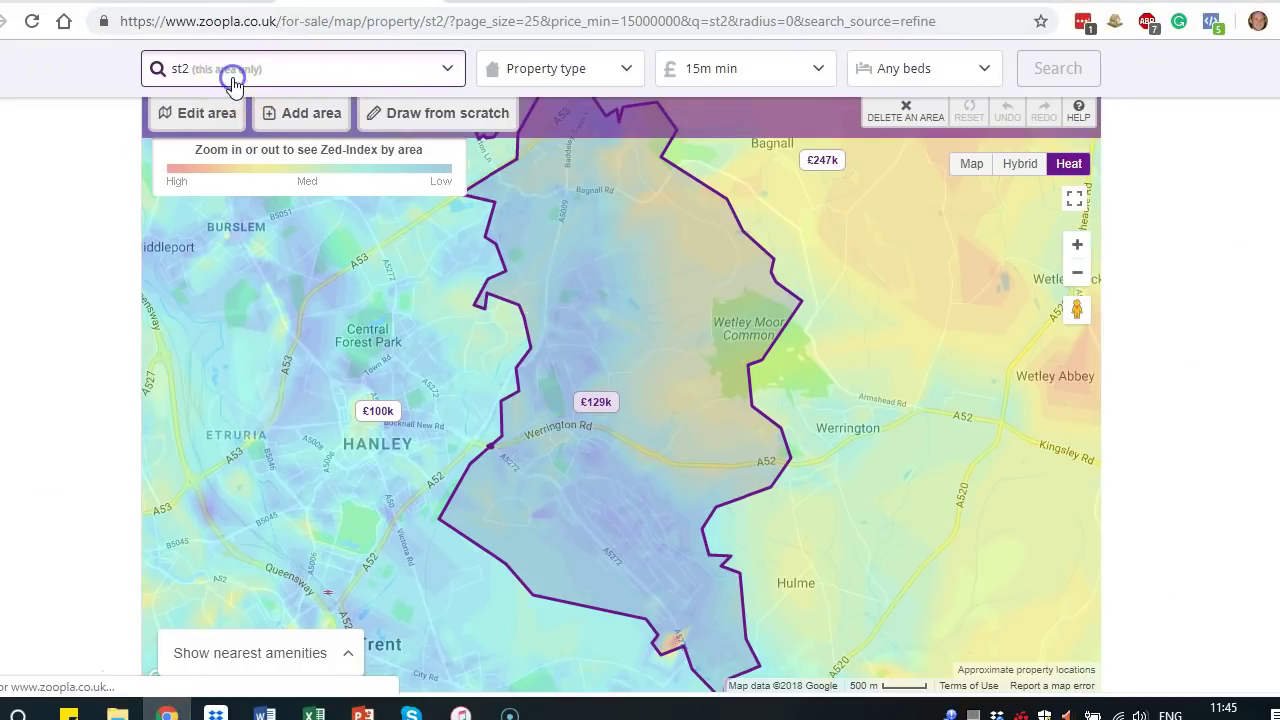
pyautogui.write('3')
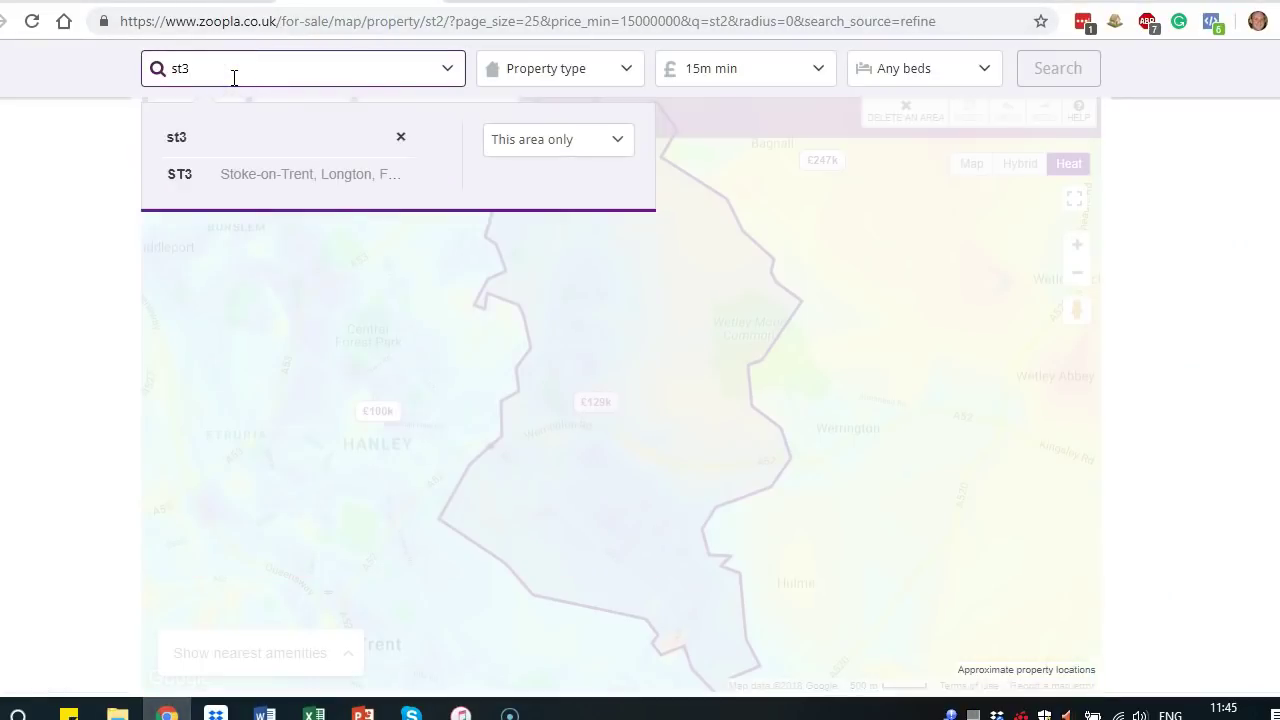
pyautogui.press('Return')
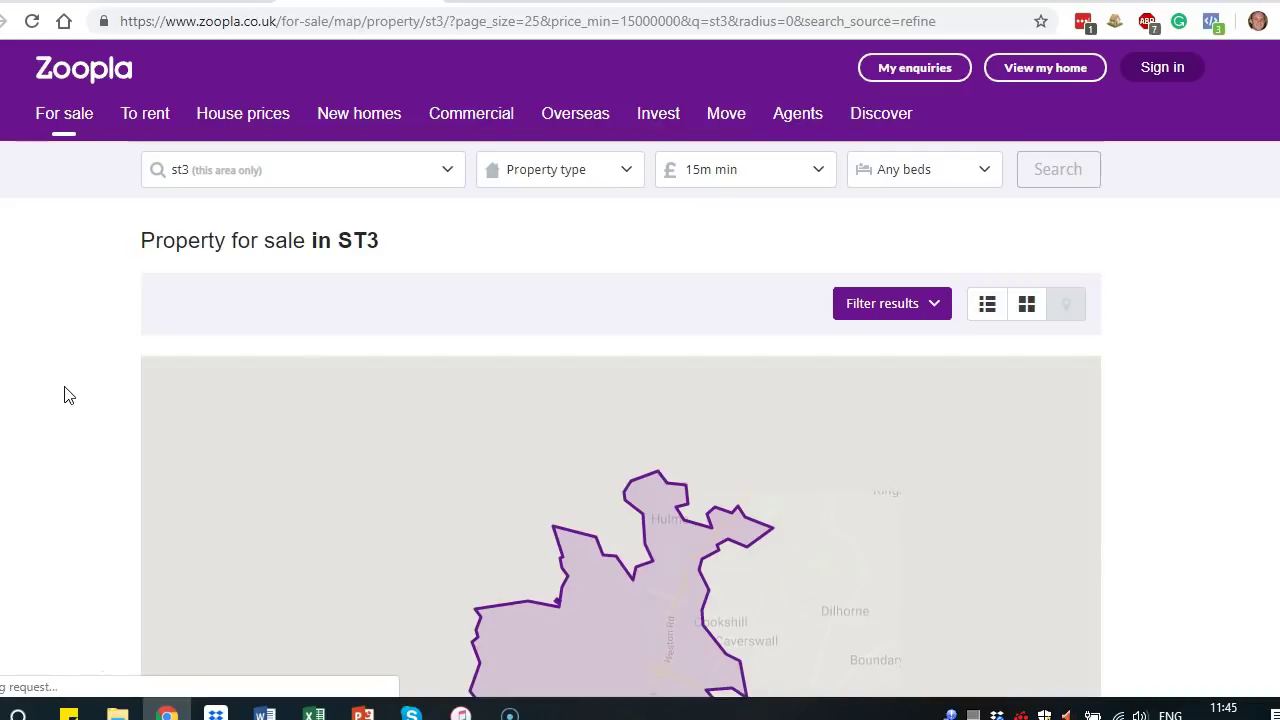
pyautogui.scroll(-3, 660, 280)
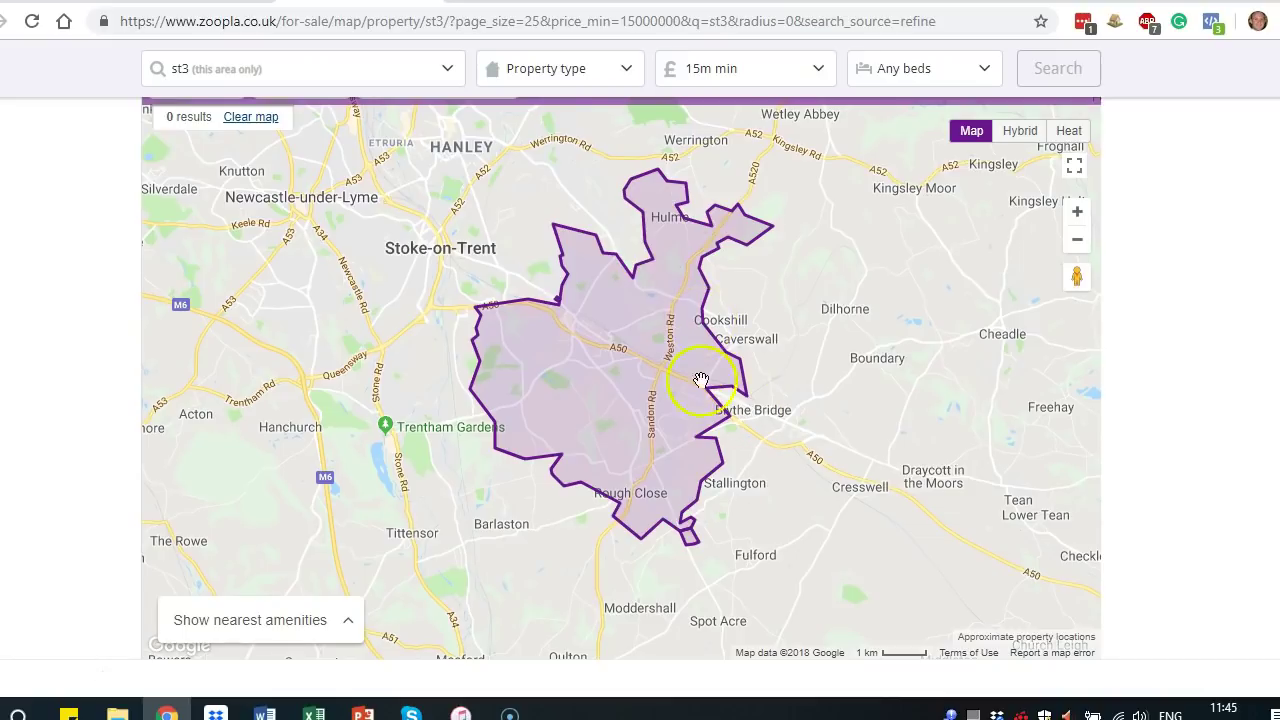
pyautogui.click(1070, 131)
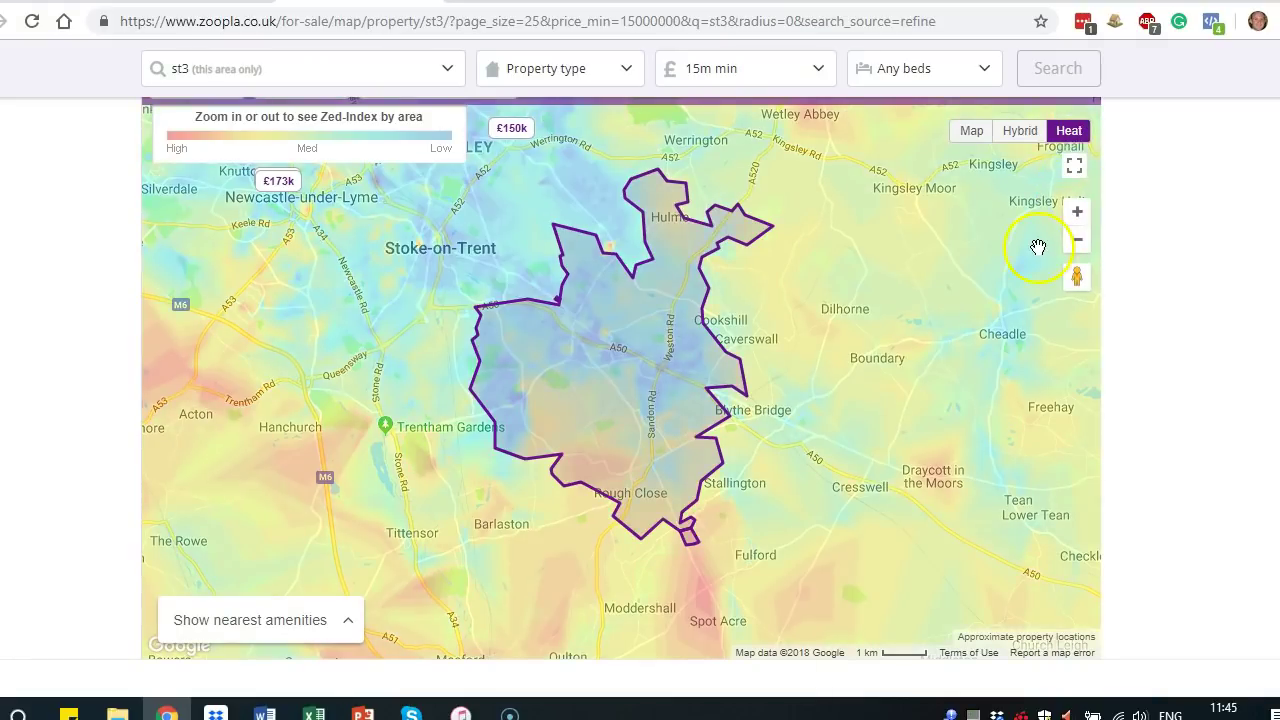
# - Search the for-sale map for st5 and examine its heat layer up close around Newcastle-under-Lyme and Stoke-on-Trent
pyautogui.click(205, 70)
pyautogui.press('BackSpace')
pyautogui.write('5')
pyautogui.press('Return')
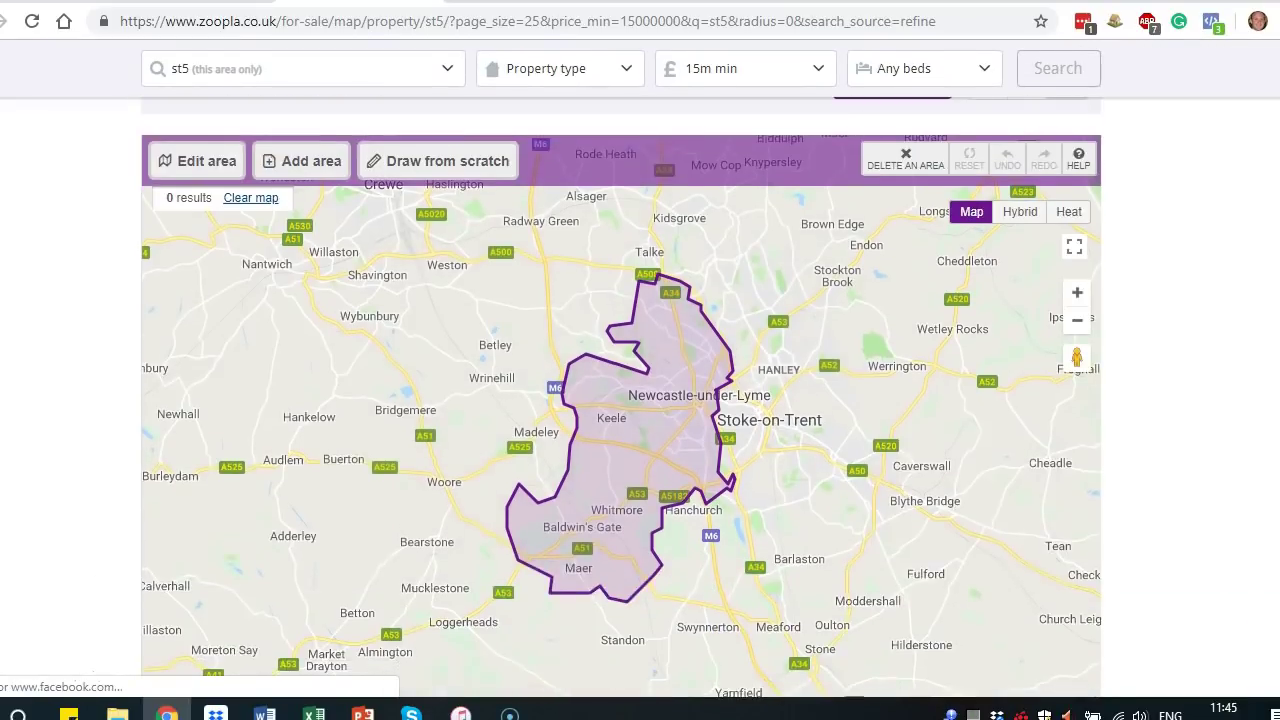
pyautogui.click(1078, 203)
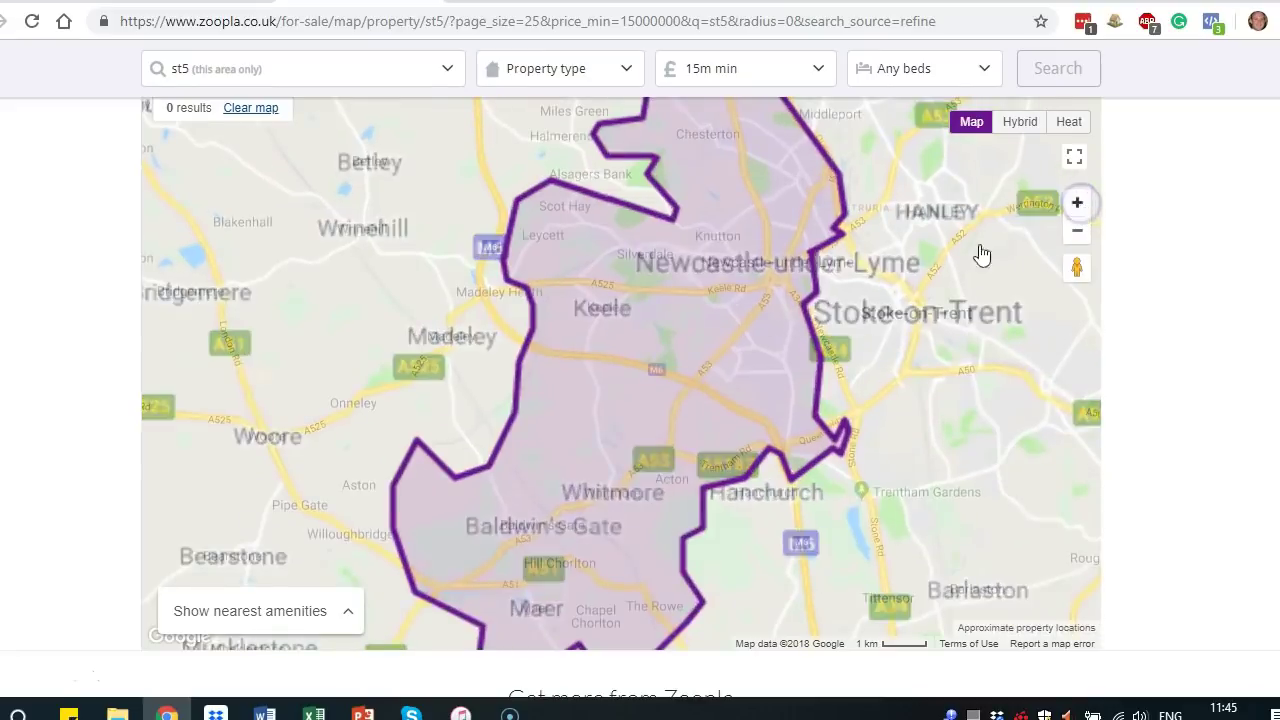
pyautogui.click(1062, 121)
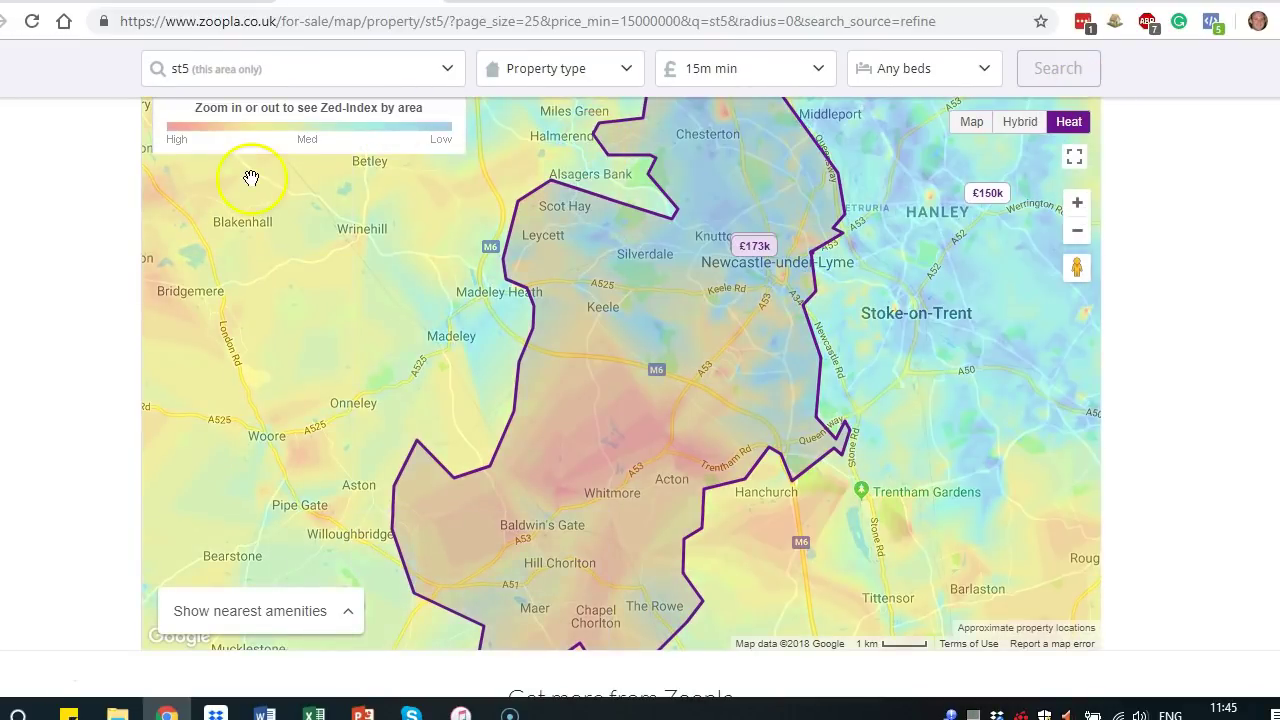
pyautogui.moveTo(866, 234); pyautogui.dragTo(807, 289)
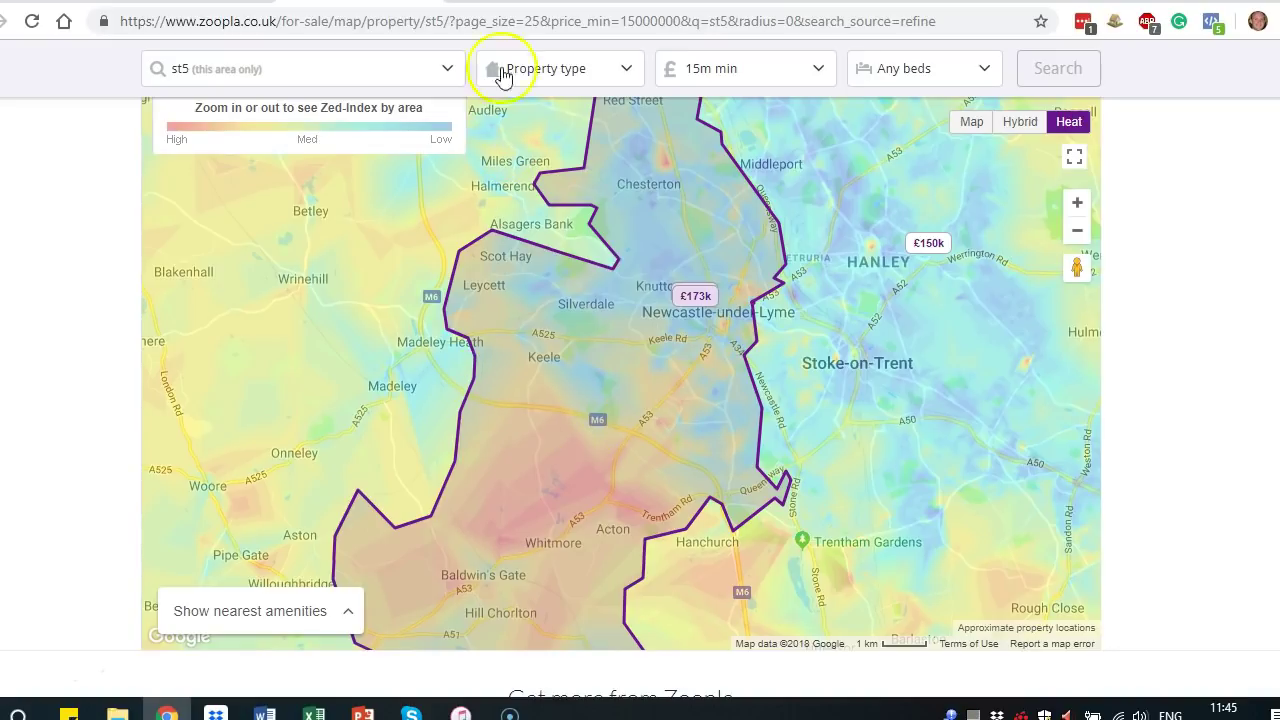
# - Switch to the Excel sheet and review the Stoke On Trent row's value-change, average-price and growth columns
pyautogui.click(314, 713)
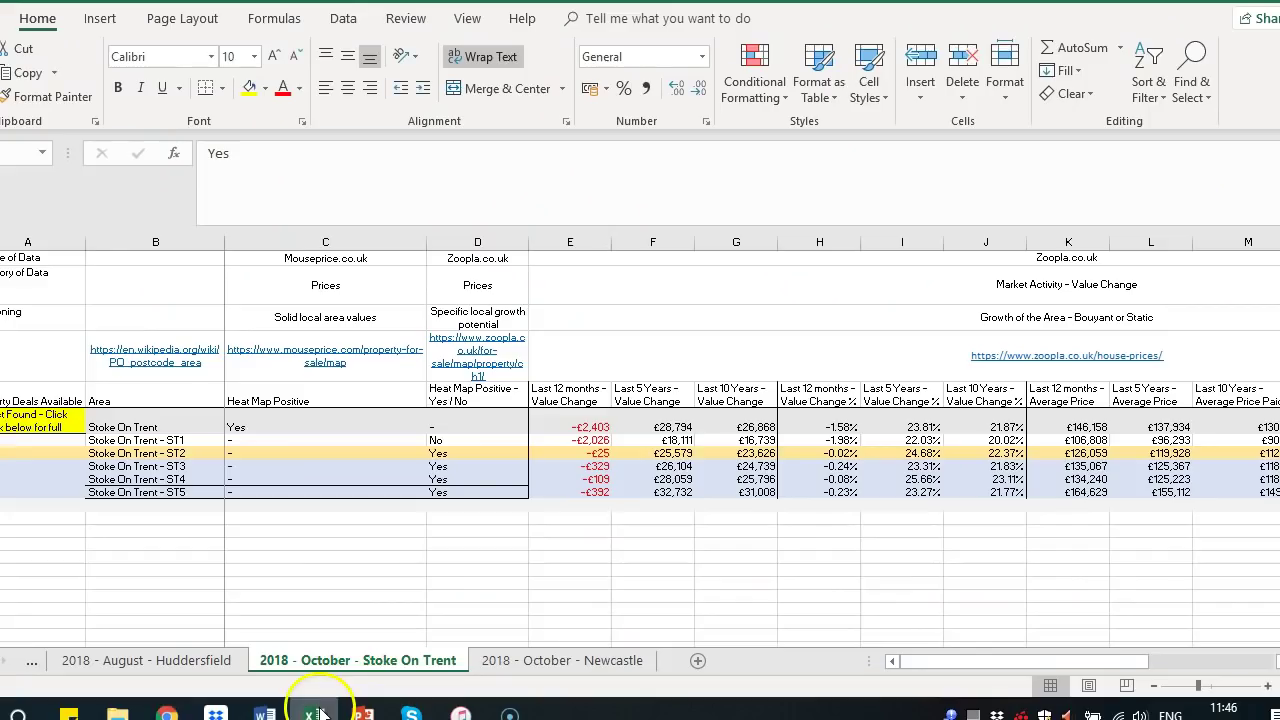
pyautogui.click(487, 428)
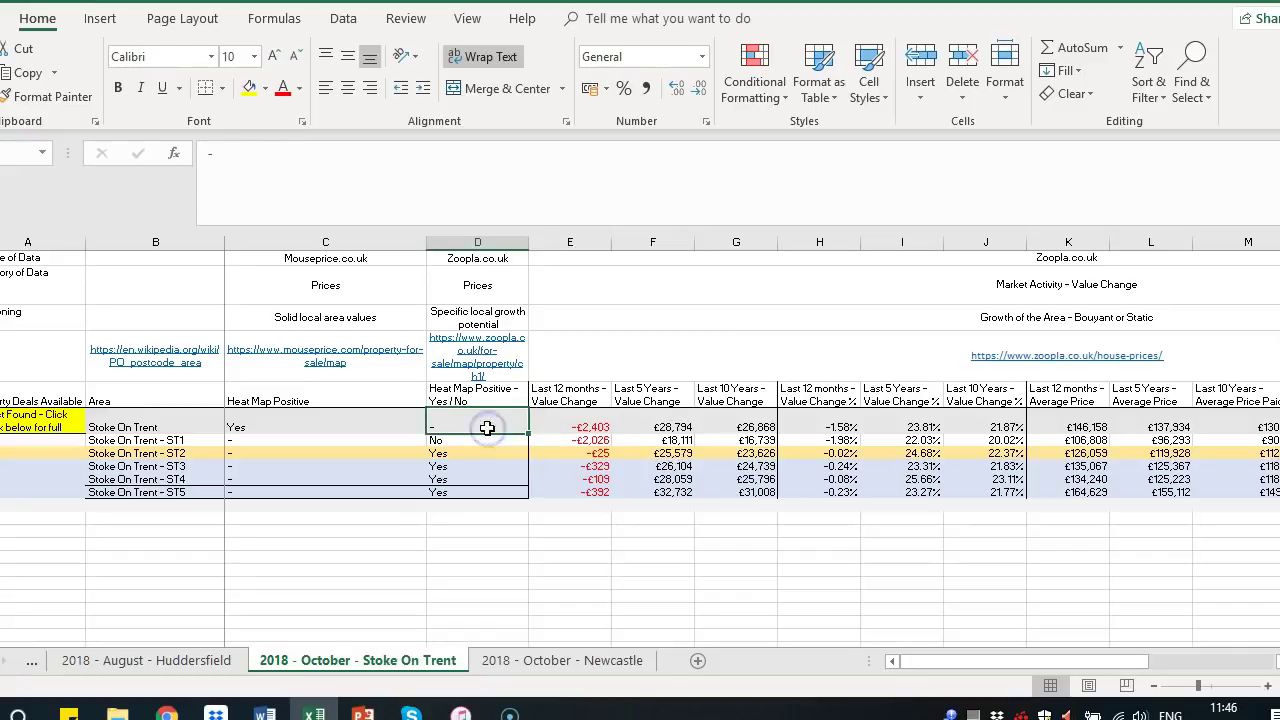
pyautogui.press('Right')
pyautogui.press('Right')
pyautogui.press('Right')
pyautogui.press('Right')
pyautogui.press('Right')
pyautogui.press('Right')
pyautogui.press('Right')
pyautogui.press('Right')
pyautogui.press('Right')
pyautogui.press('Right')
pyautogui.press('Right')
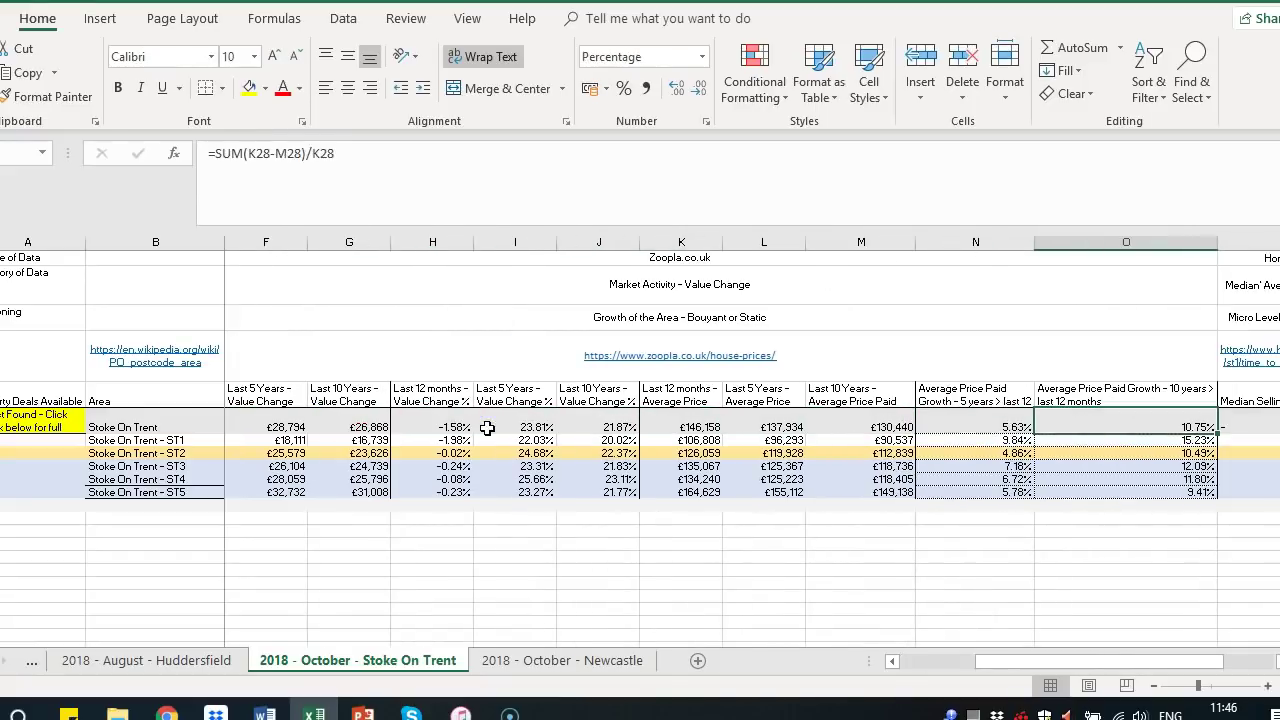
pyautogui.press('Left')
pyautogui.press('Left')
pyautogui.press('Left')
pyautogui.press('Left')
pyautogui.press('Left')
pyautogui.press('Left')
pyautogui.press('Left')
pyautogui.press('Left')
pyautogui.press('Left')
pyautogui.press('Left')
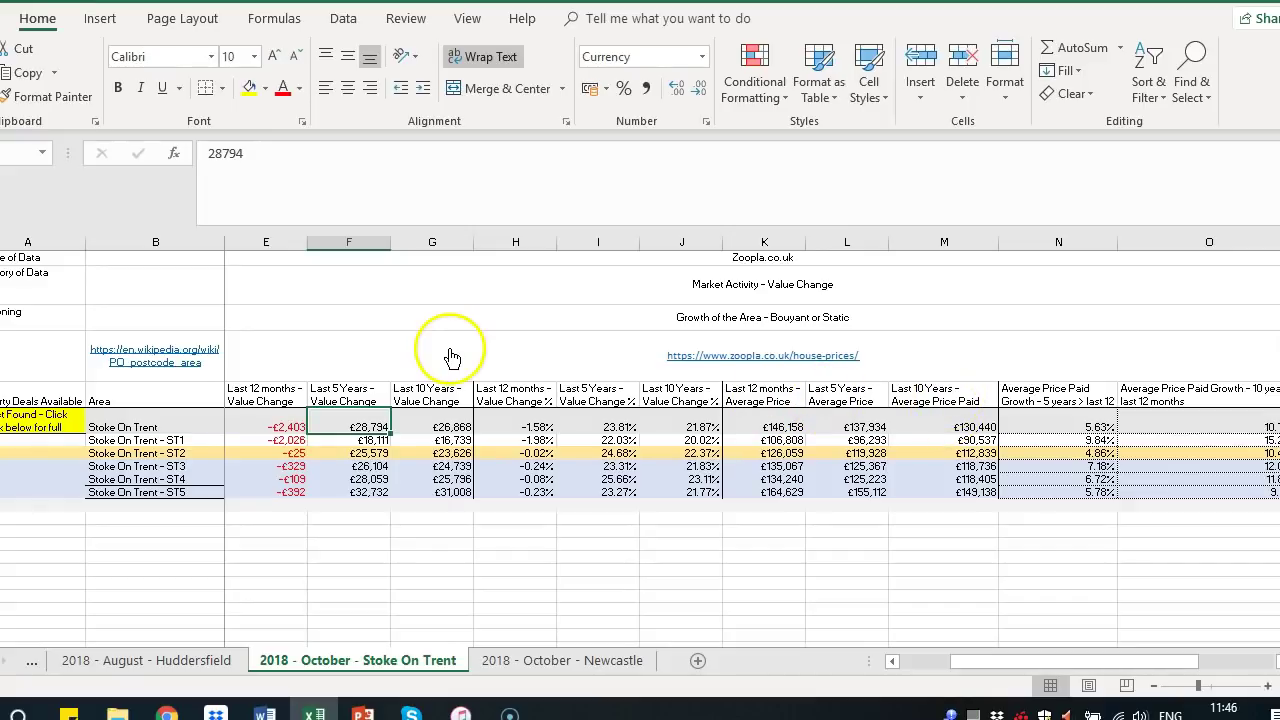
# - Switch to Zoopla's ST1 house prices page in Chrome and examine the house prices options and postcode search
pyautogui.click(164, 708)
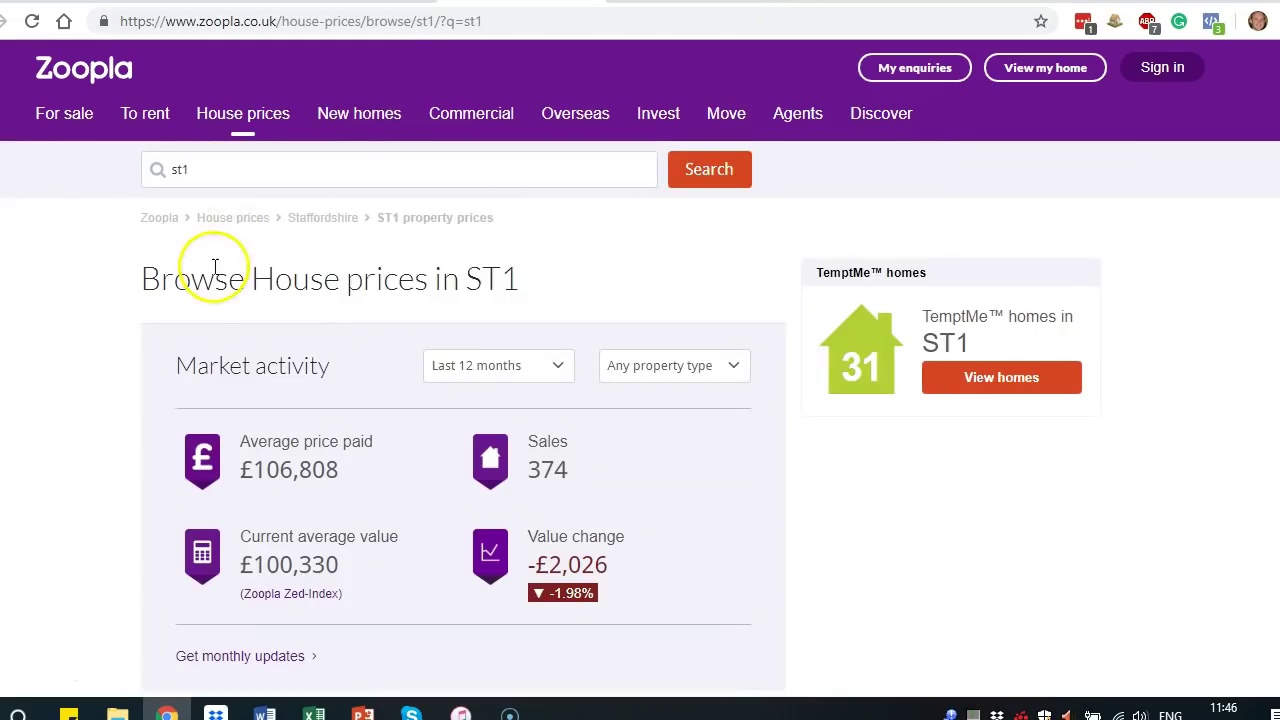
pyautogui.moveTo(263, 109)
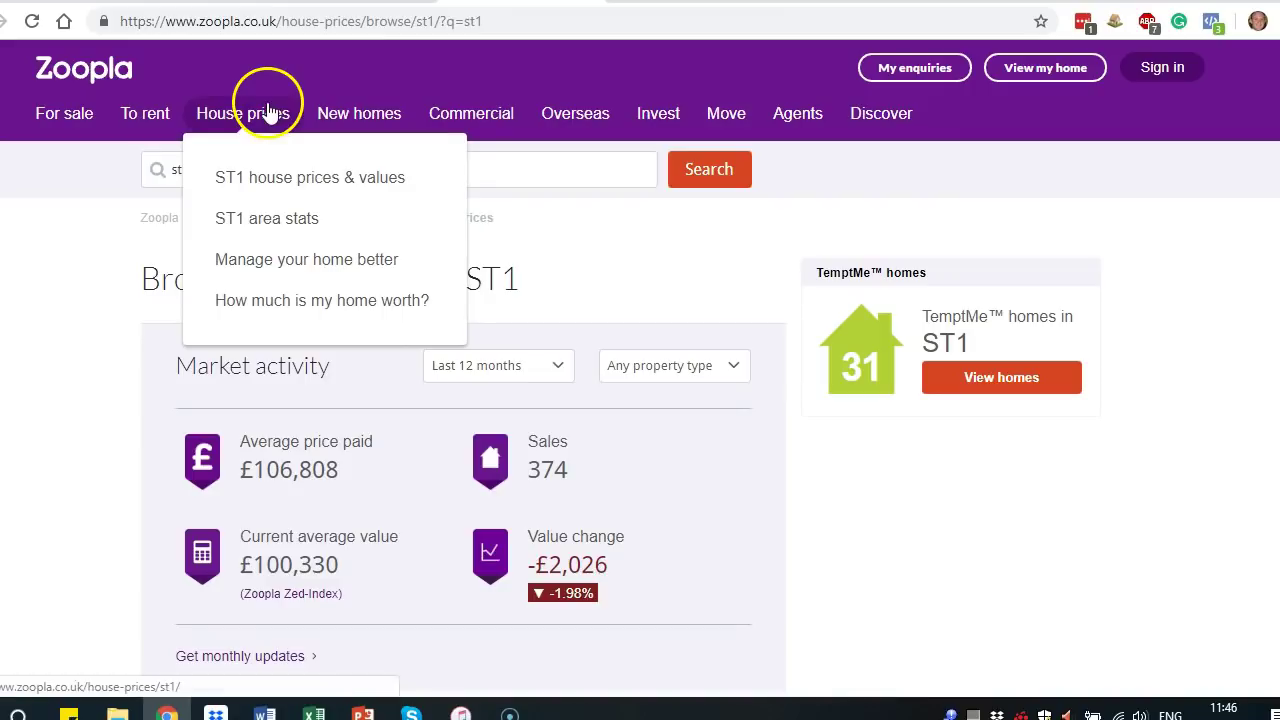
pyautogui.click(209, 171)
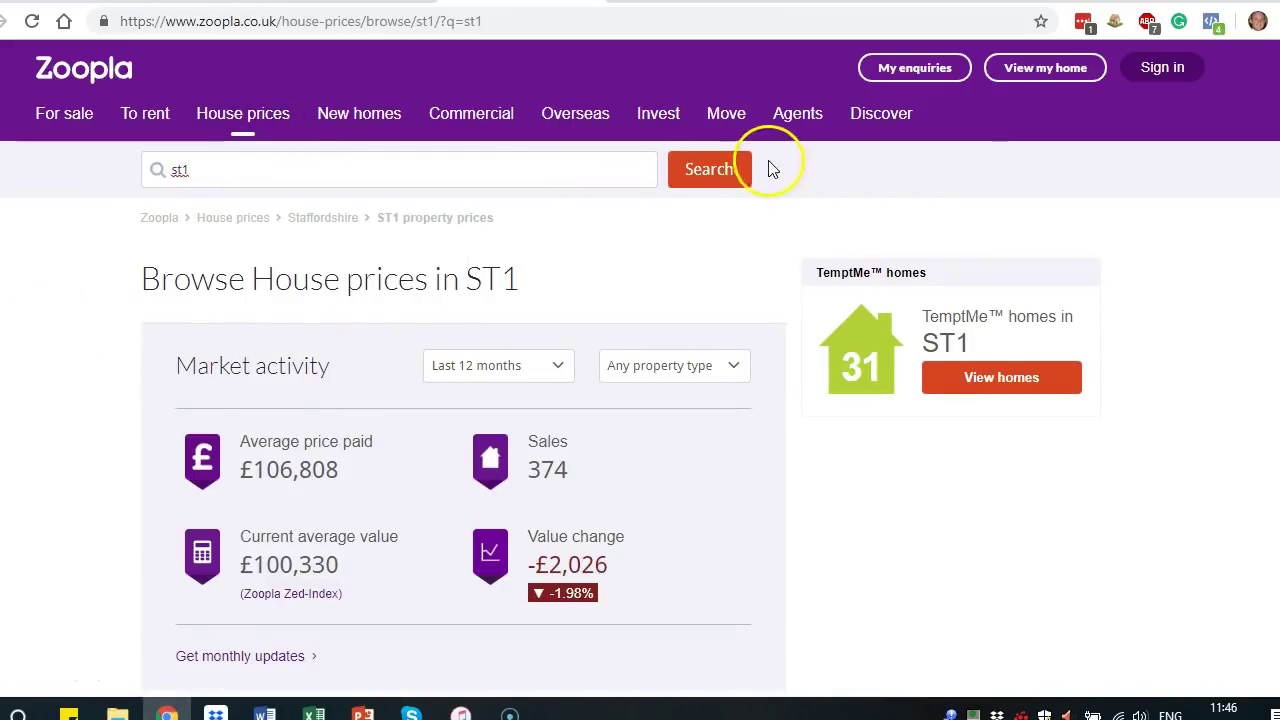
# - Search house prices for st1 and view the time-period options for its market activity
pyautogui.click(689, 182)
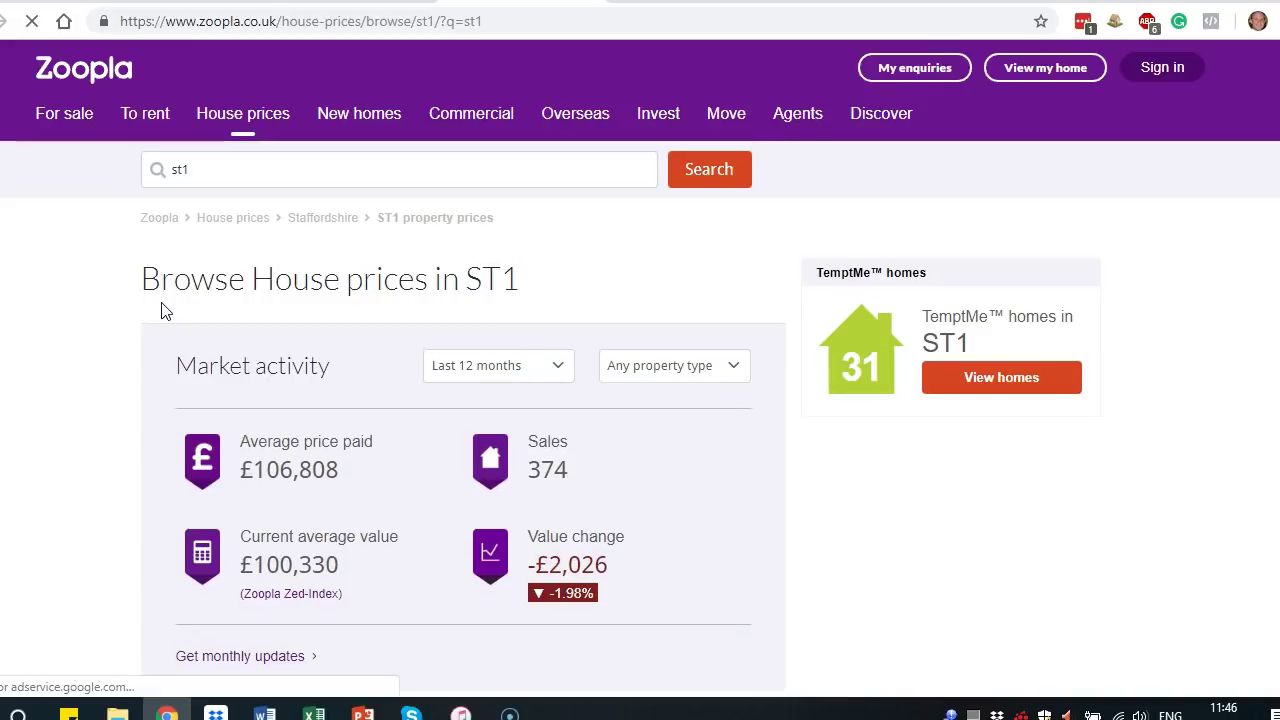
pyautogui.click(127, 310)
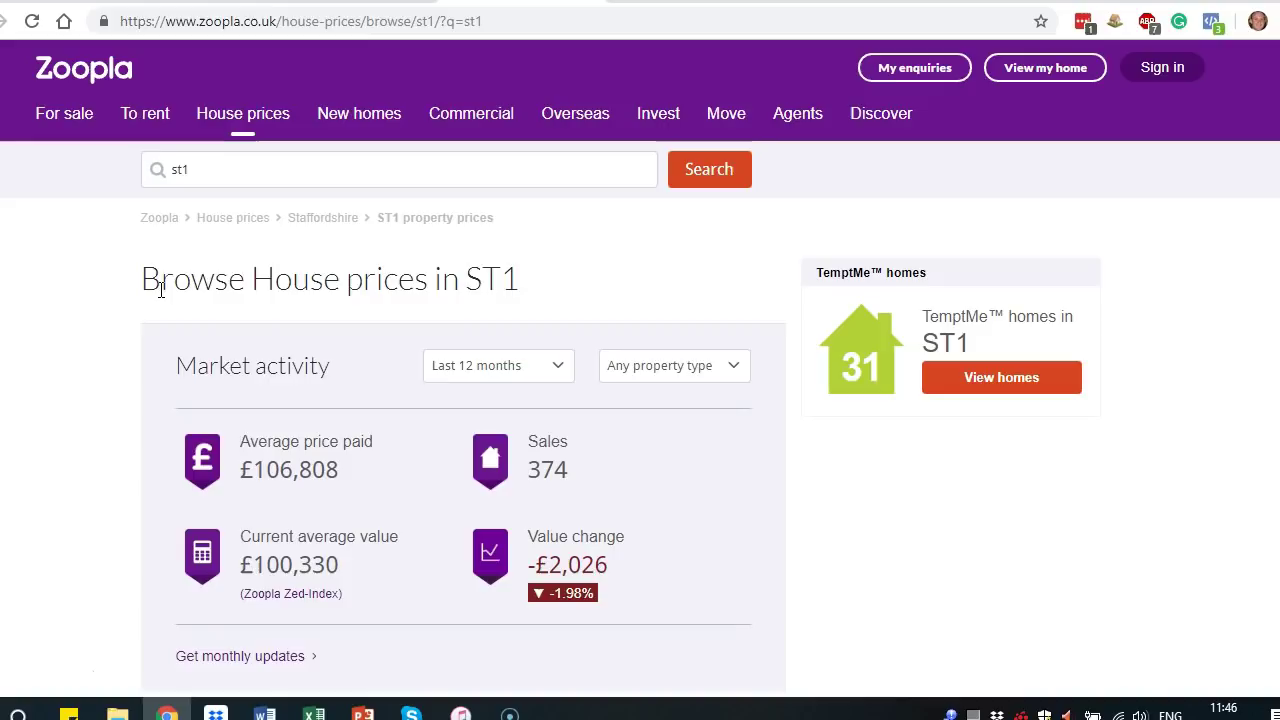
pyautogui.scroll(-2, 386, 437)
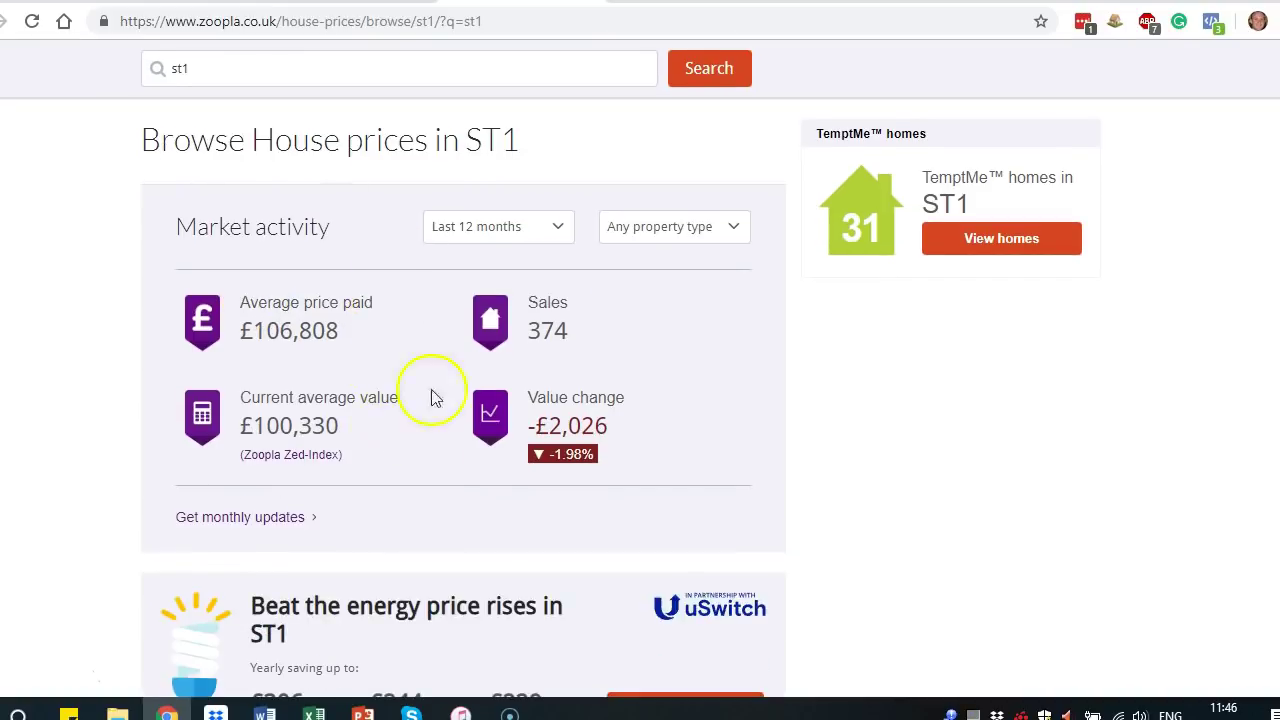
pyautogui.click(500, 228)
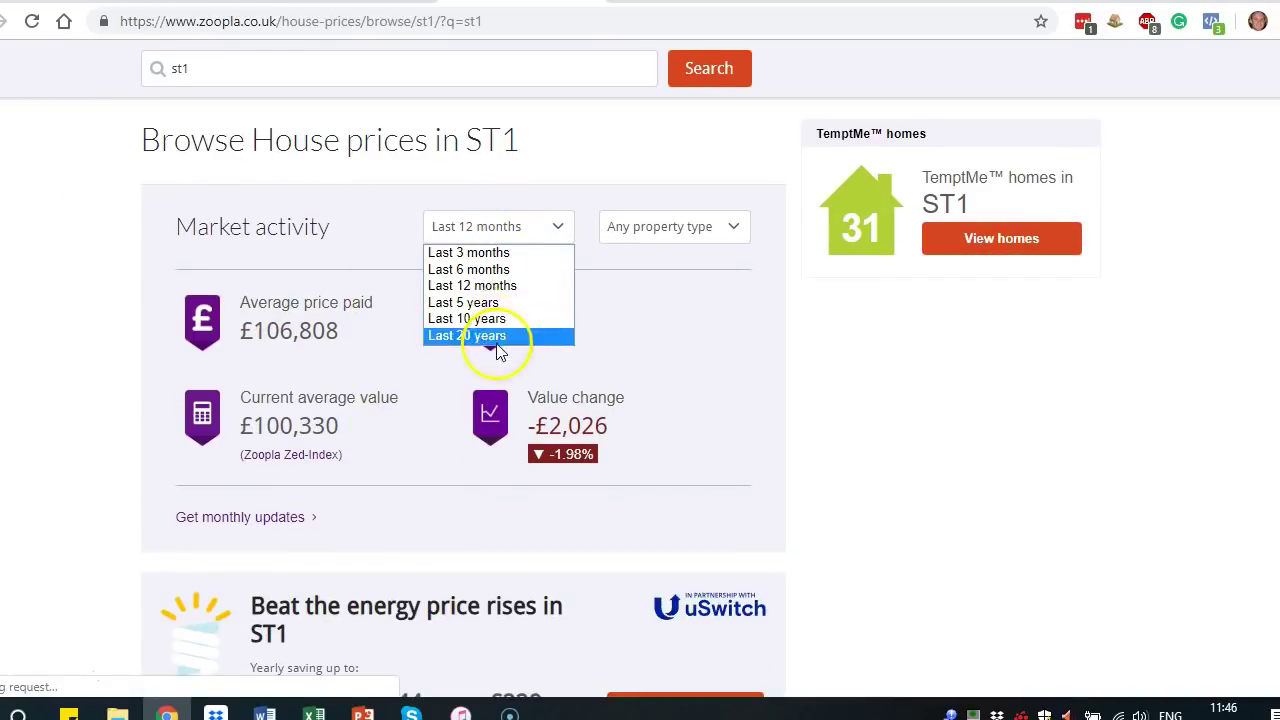
pyautogui.click(517, 225)
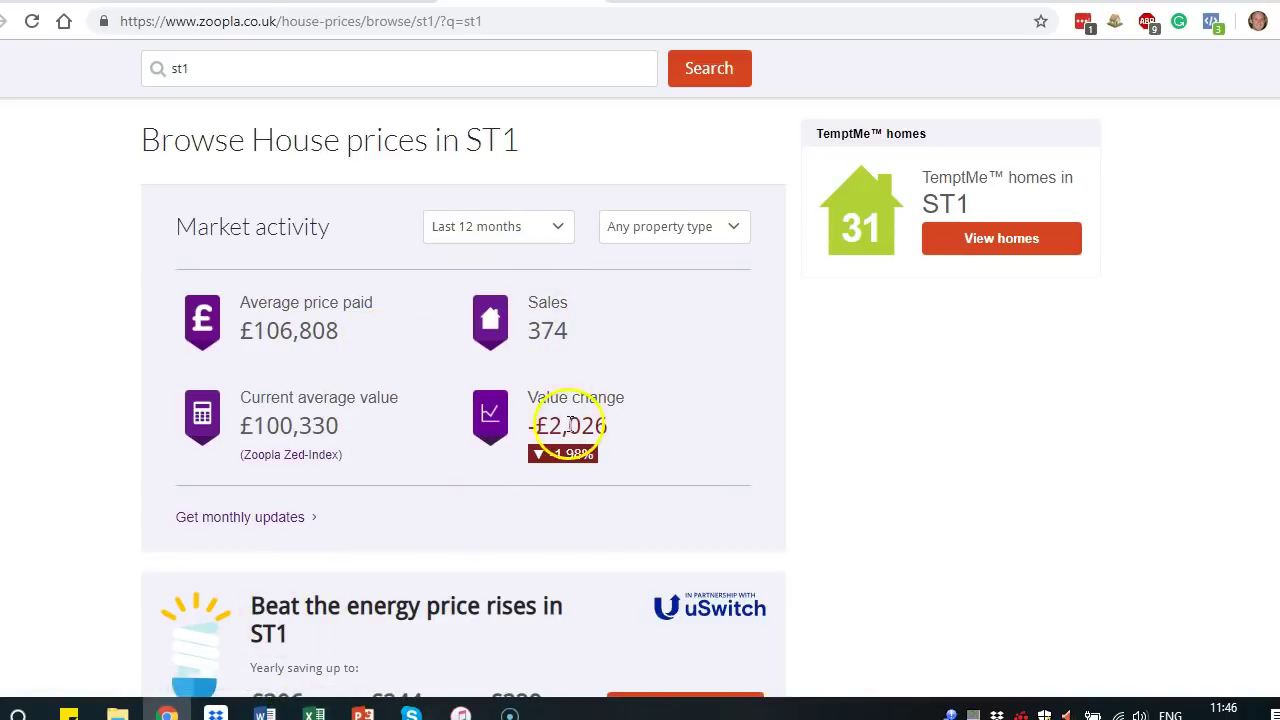
# - Highlight the Value change label, the Average price paid label and the value change amount in ST1's market activity
pyautogui.click(541, 398)
pyautogui.moveTo(541, 398); pyautogui.dragTo(634, 400)
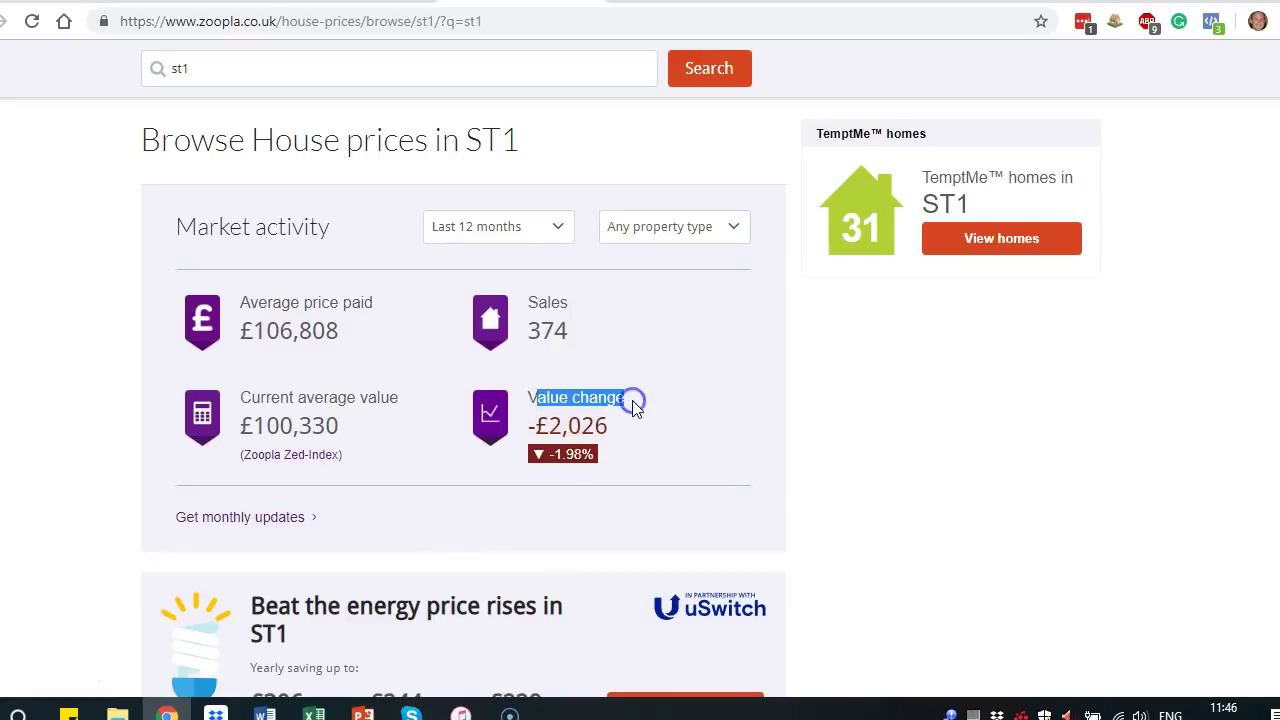
pyautogui.moveTo(380, 310); pyautogui.dragTo(280, 303)
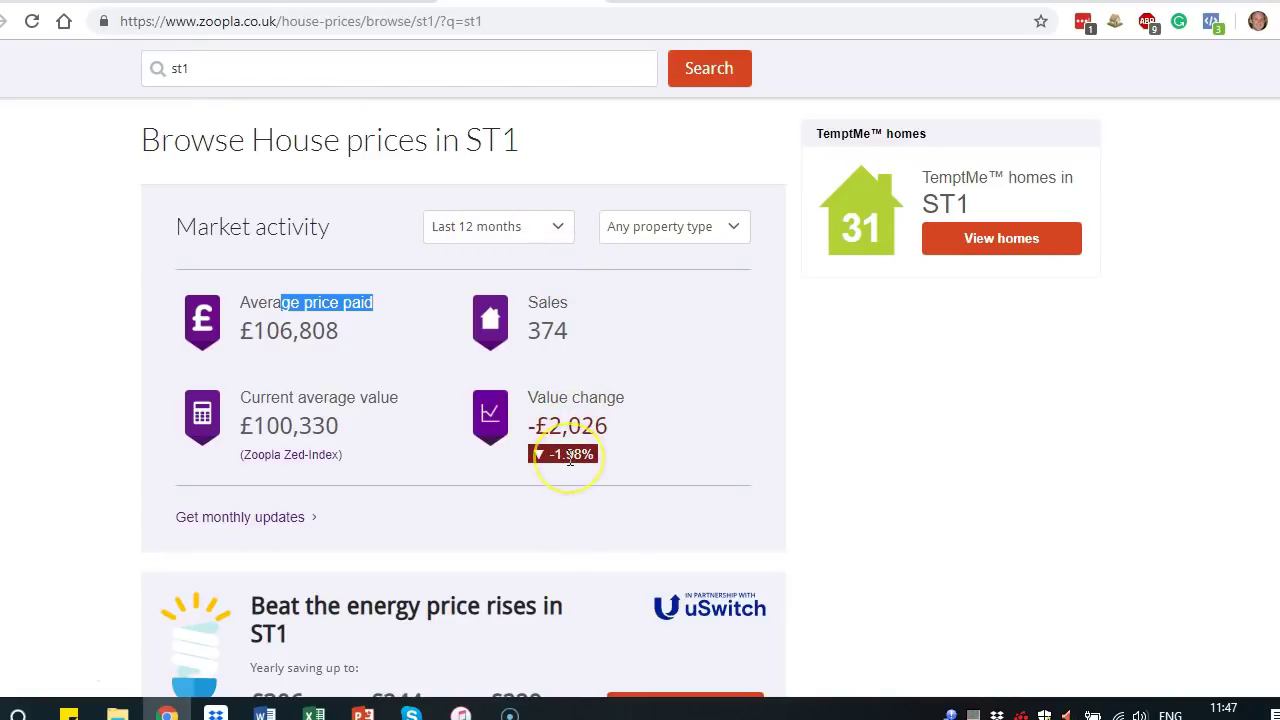
pyautogui.click(555, 430)
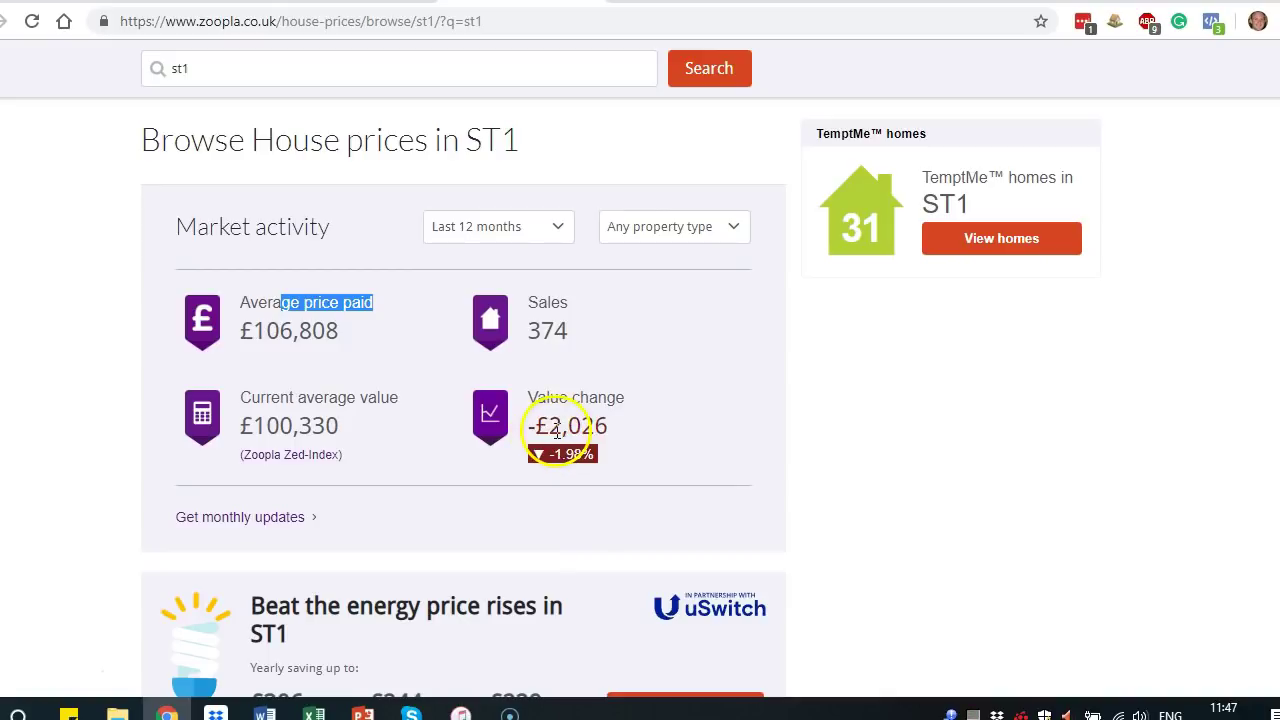
pyautogui.moveTo(608, 437); pyautogui.dragTo(550, 428)
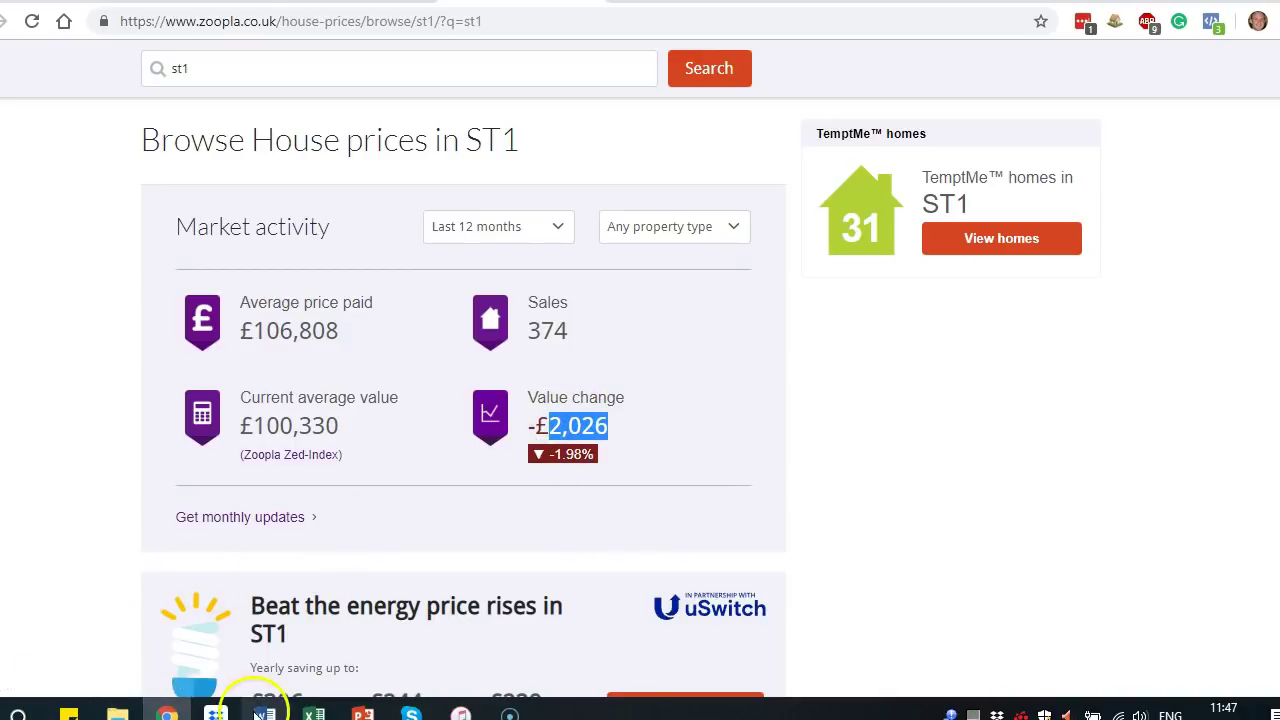
# - Switch to the Excel sheet and locate ST1's cell in the Last 12 months - Value Change column
pyautogui.click(313, 712)
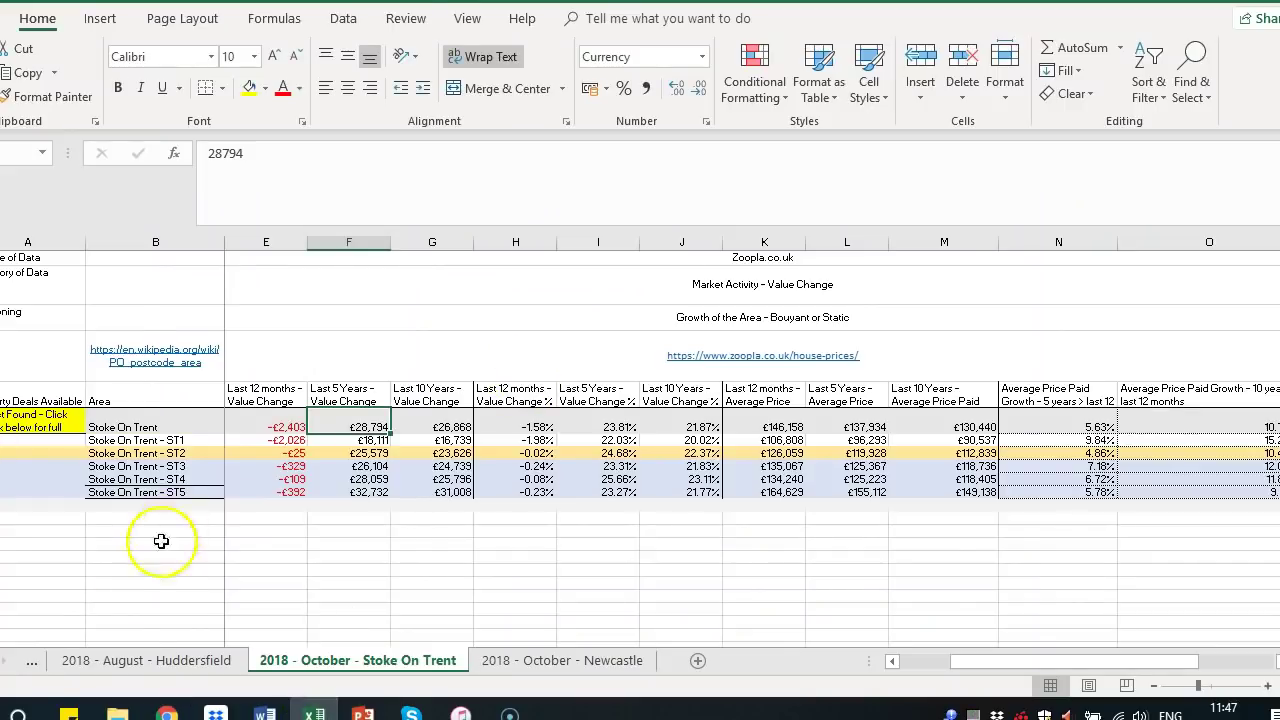
pyautogui.click(343, 440)
pyautogui.press('Left')
pyautogui.hscroll(-1, 348, 443)
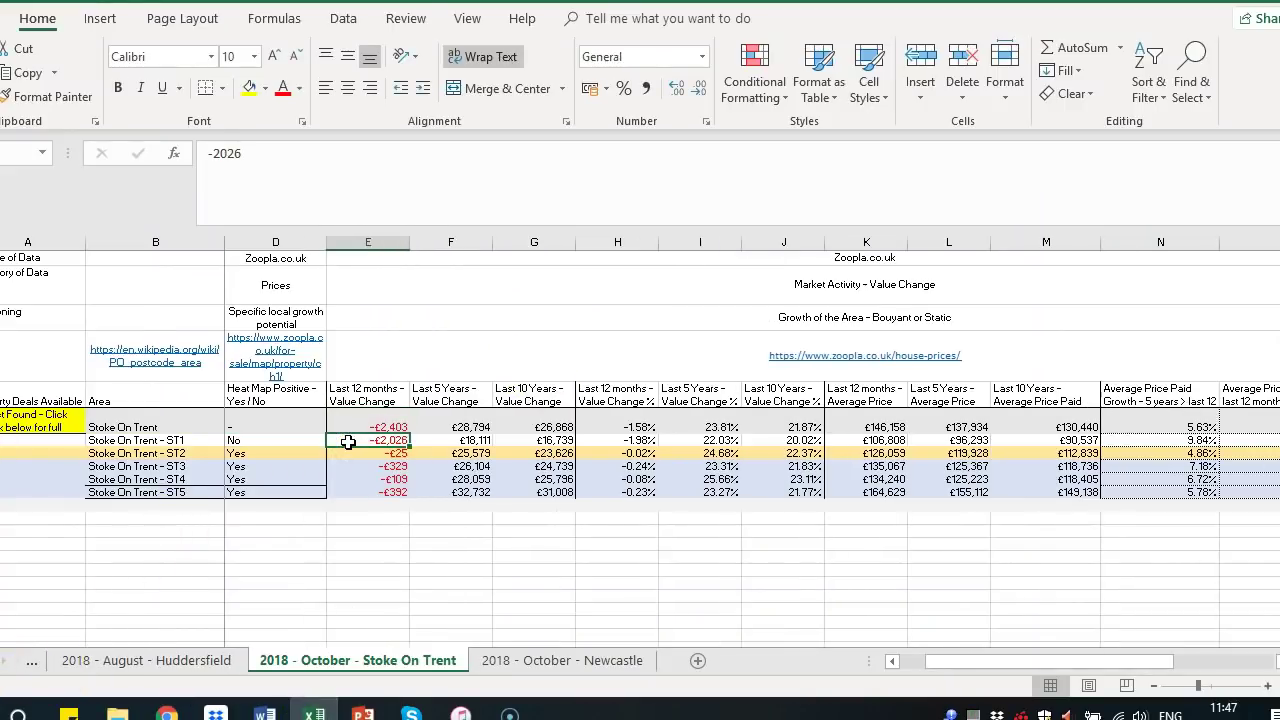
pyautogui.click(379, 438)
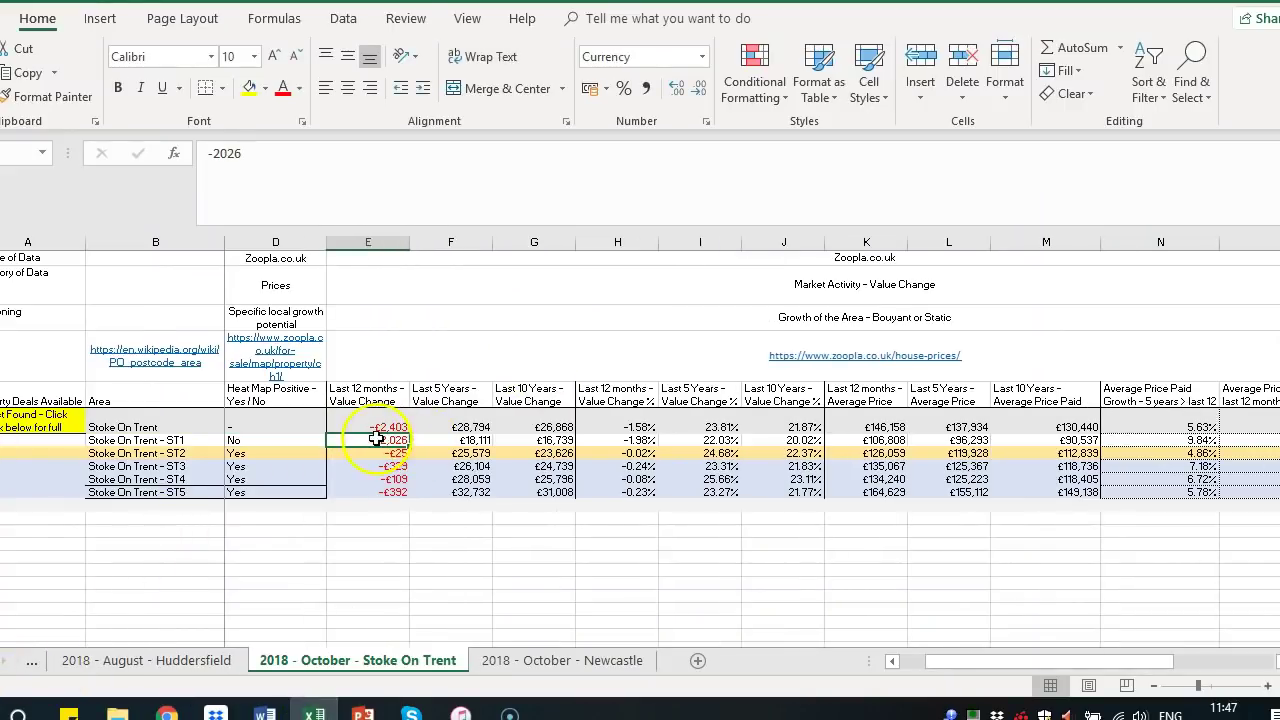
# - Review the Mouseprice and Zoopla heat map entries for the ST1 and Stoke On Trent rows
pyautogui.hscroll(-1, 271, 430)
pyautogui.click(271, 432)
pyautogui.press('Right')
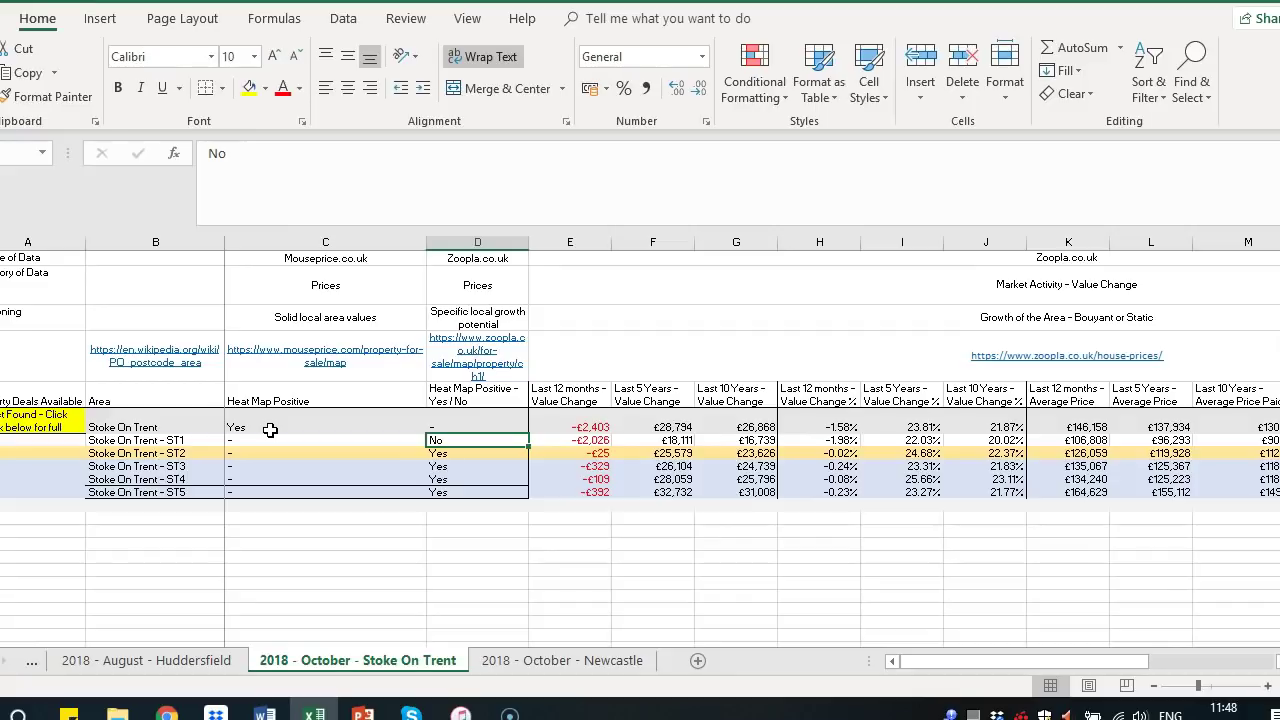
pyautogui.press('Right')
pyautogui.press('Left')
pyautogui.click(216, 428)
pyautogui.press('Right')
pyautogui.press('Right')
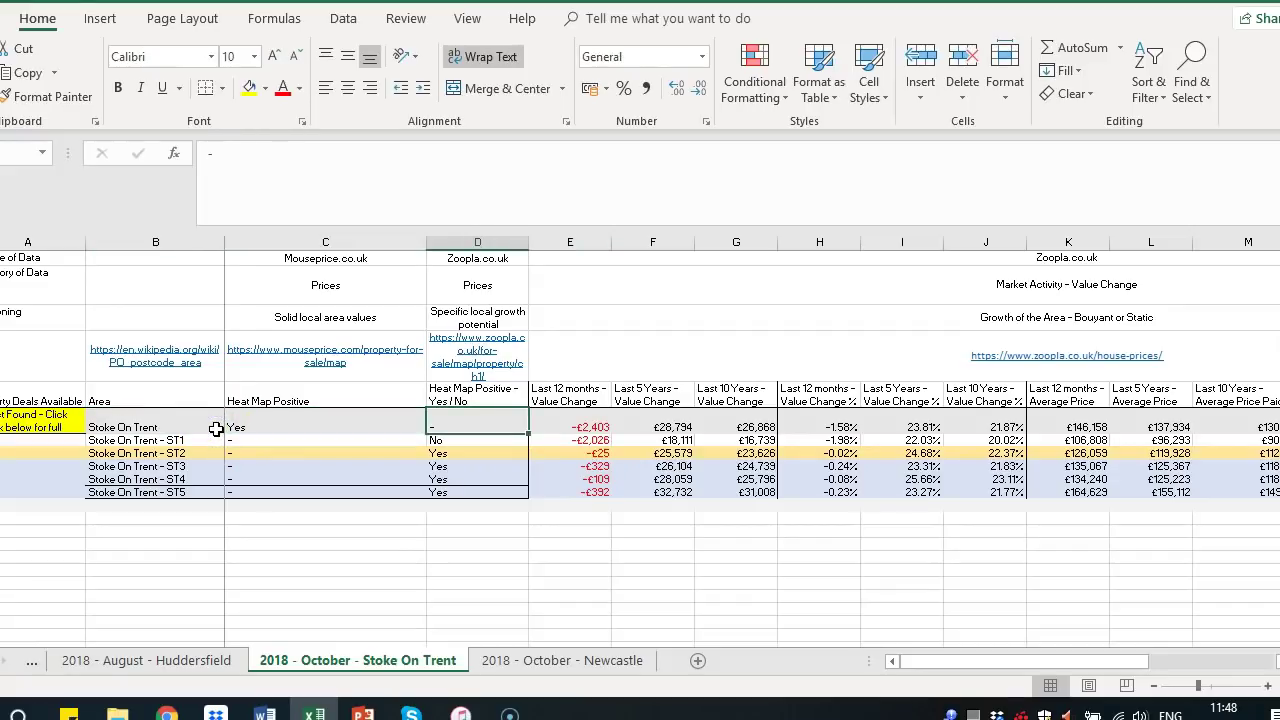
pyautogui.click(216, 428)
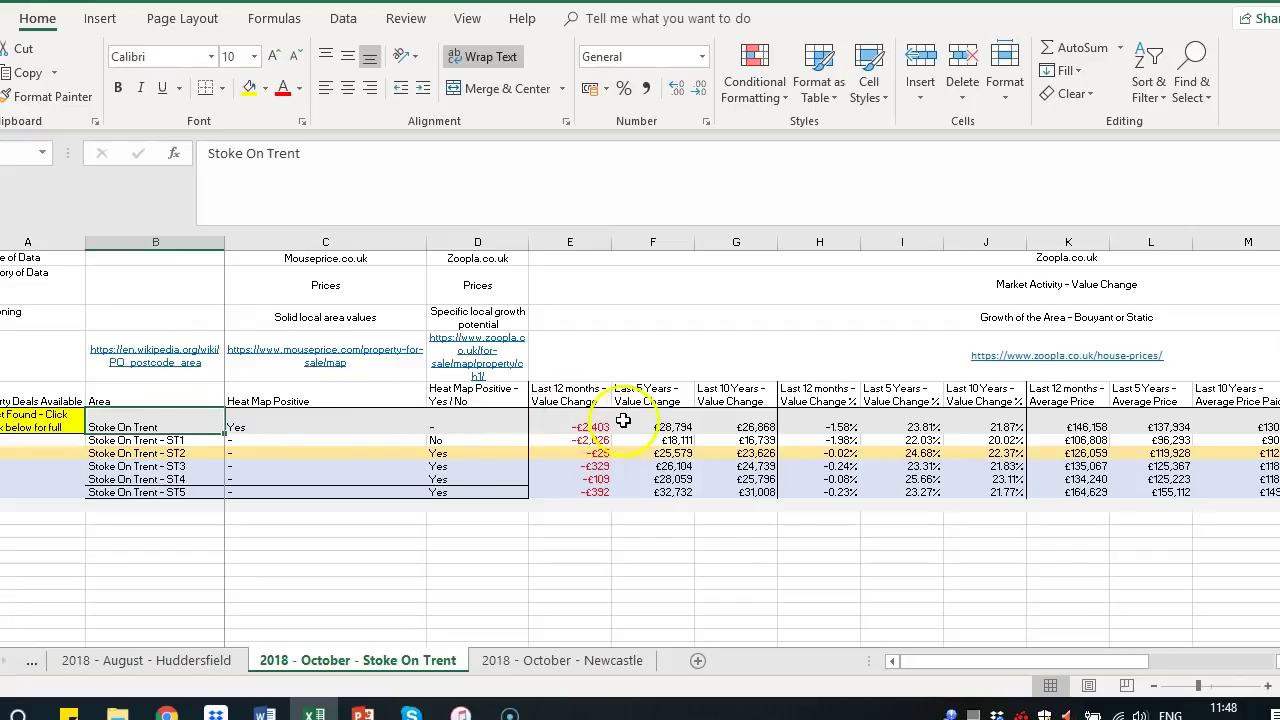
# - Check the 12-month value changes for Stoke On Trent and ST1, and highlight all areas' Last 5 Years - Value Change % figures
pyautogui.click(588, 426)
pyautogui.press('Down')
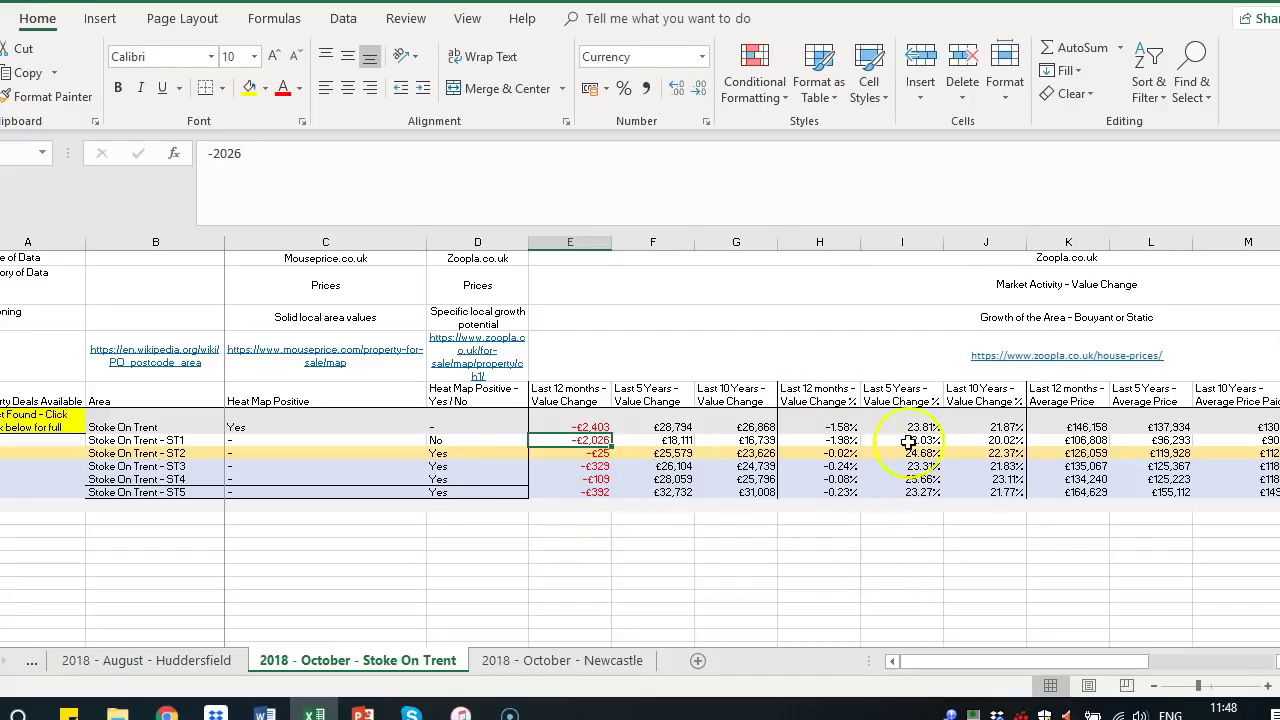
pyautogui.click(904, 393)
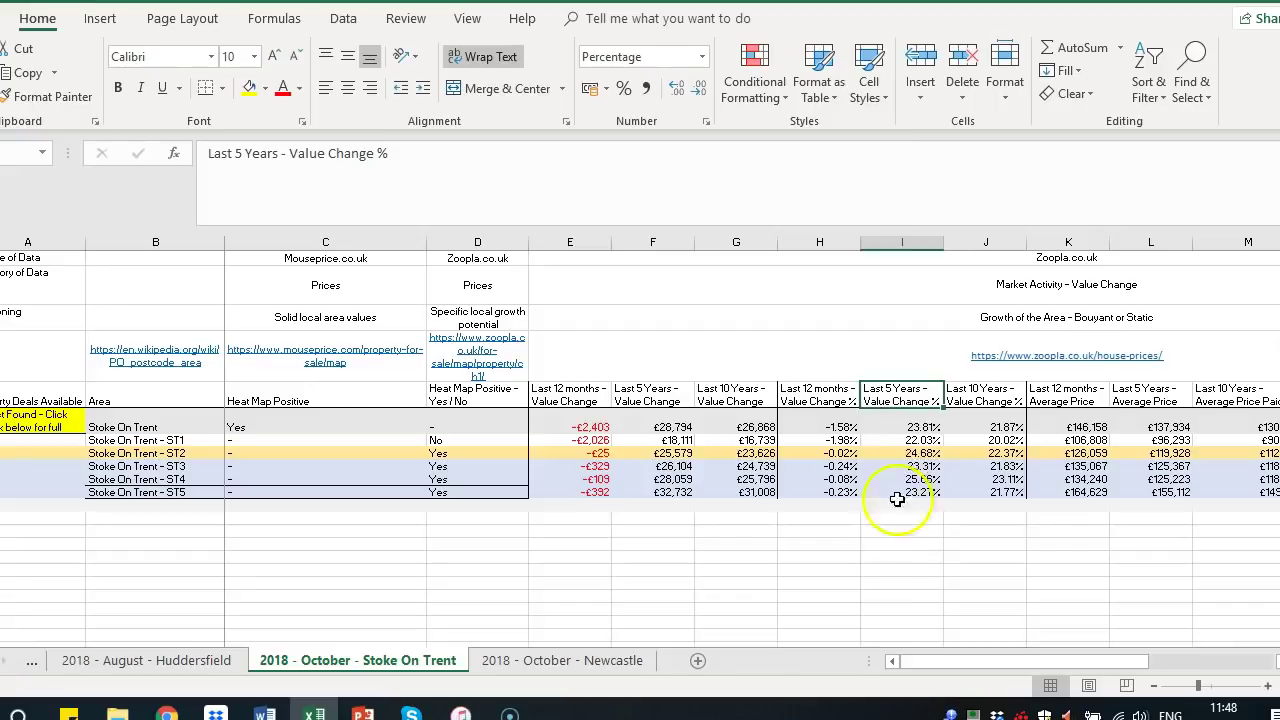
pyautogui.moveTo(898, 428); pyautogui.dragTo(891, 489)
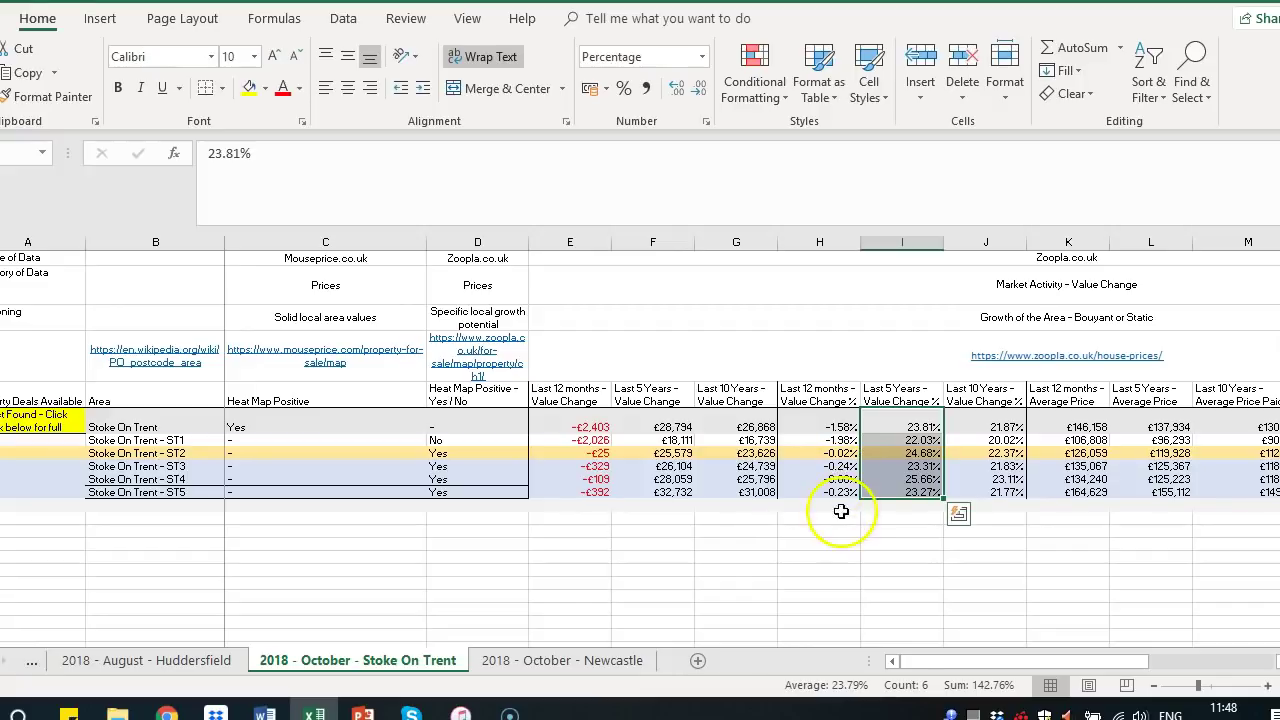
pyautogui.click(841, 511)
# - Review the pass criteria in the growth aims block above the postcode table
pyautogui.scroll(3, 841, 511)
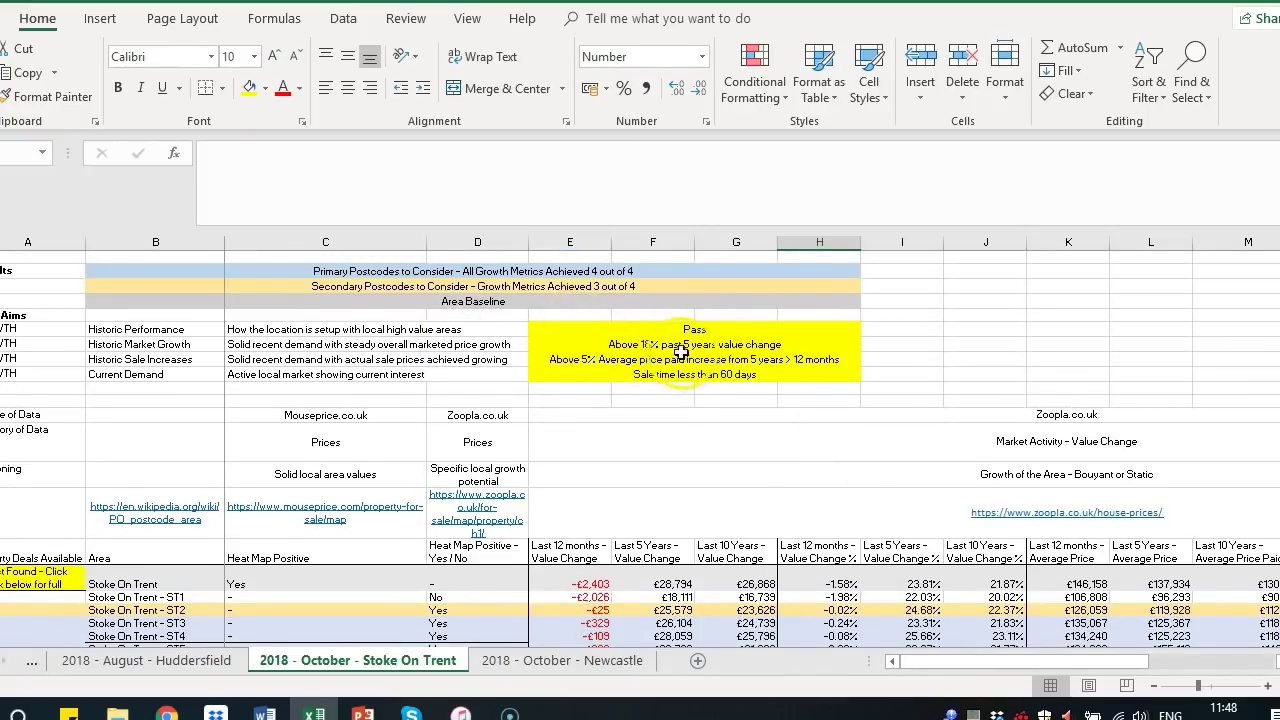
pyautogui.click(651, 331)
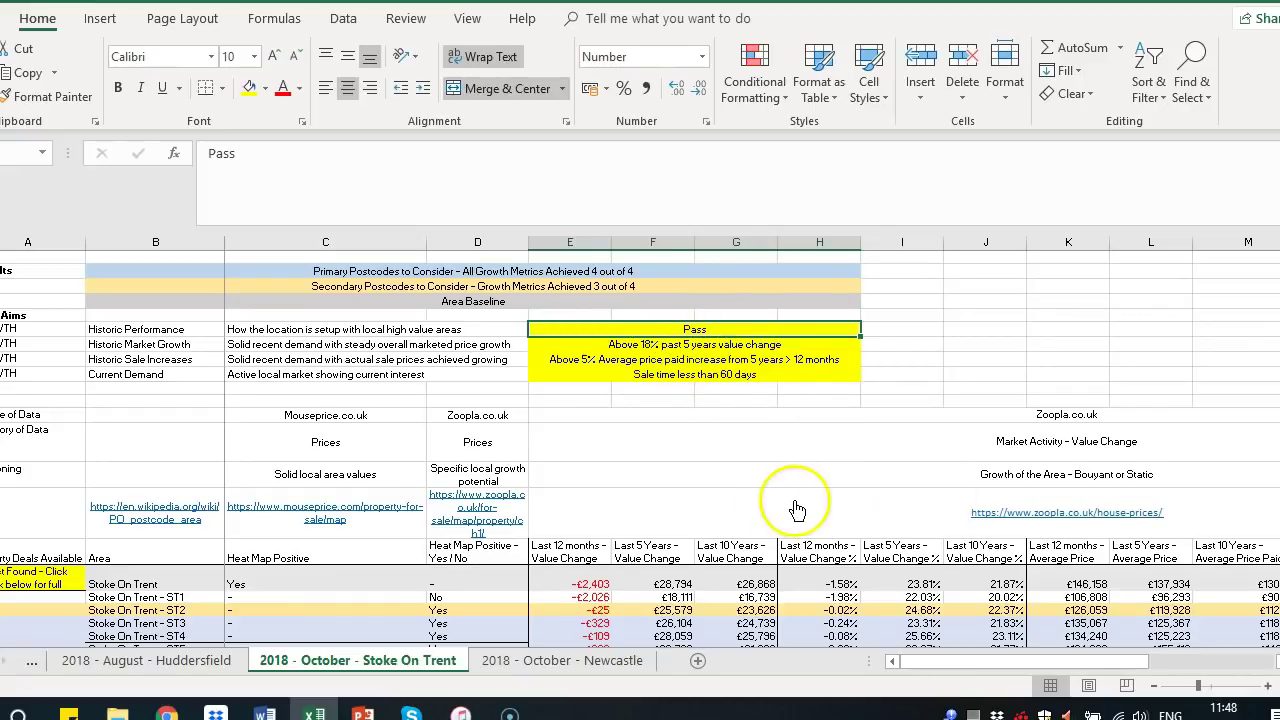
pyautogui.scroll(-3, 900, 510)
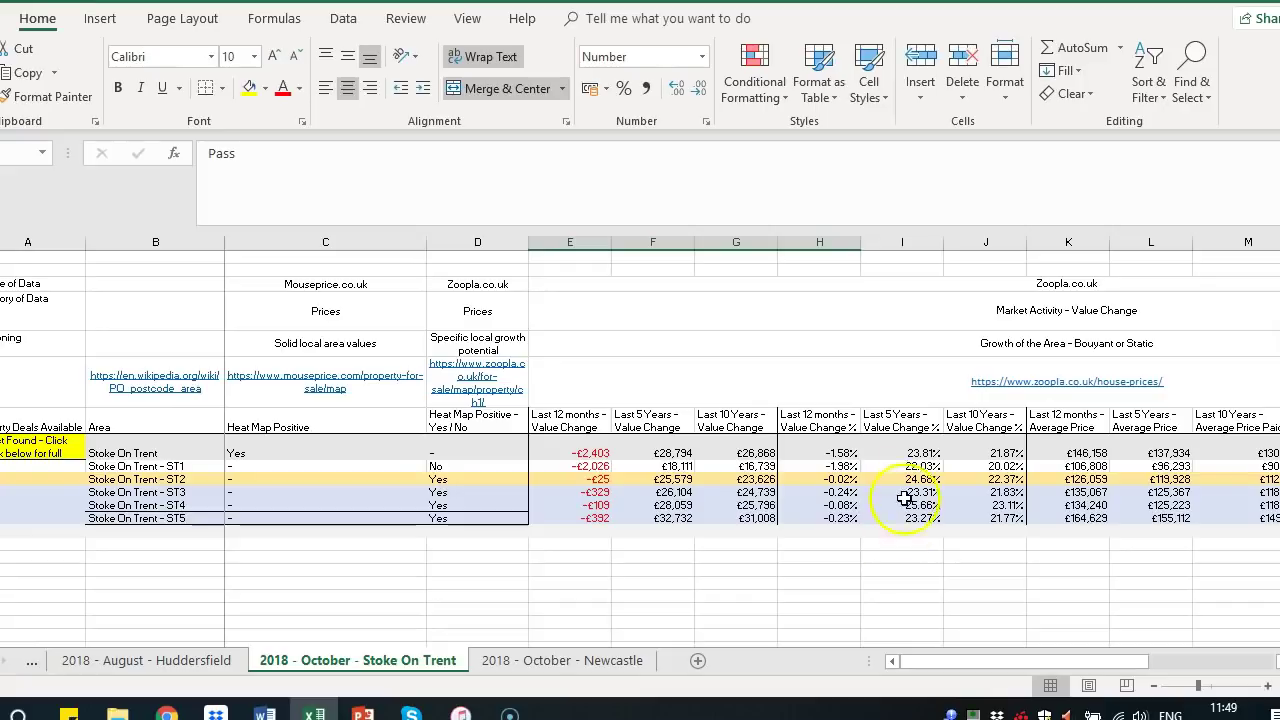
# - Go through the Last 5 Years - Value Change % figures from Stoke On Trent through its postcode rows
pyautogui.click(887, 462)
pyautogui.press('Up')
pyautogui.press('Left')
pyautogui.press('Right')
pyautogui.press('Down')
pyautogui.press('Down')
pyautogui.press('Down')
pyautogui.press('Down')
pyautogui.press('Down')
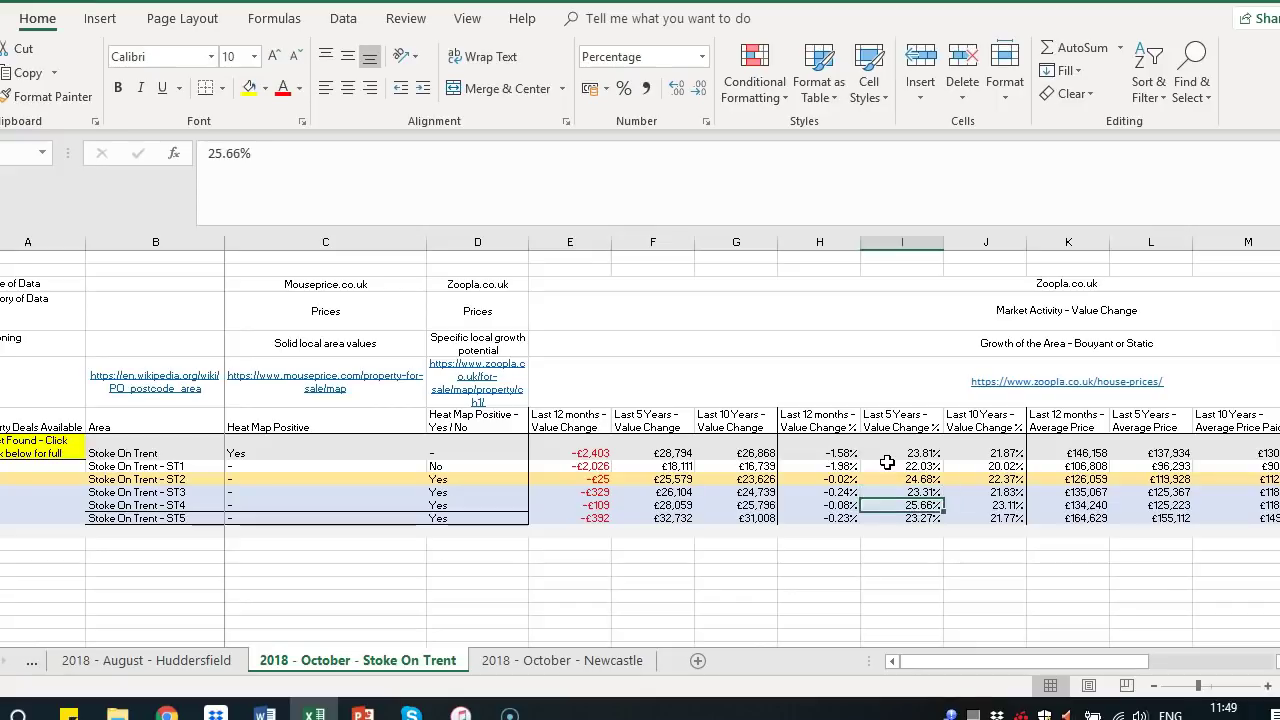
pyautogui.press('Up')
pyautogui.press('Up')
pyautogui.press('Up')
pyautogui.press('Up')
pyautogui.press('Down')
pyautogui.press('Up')
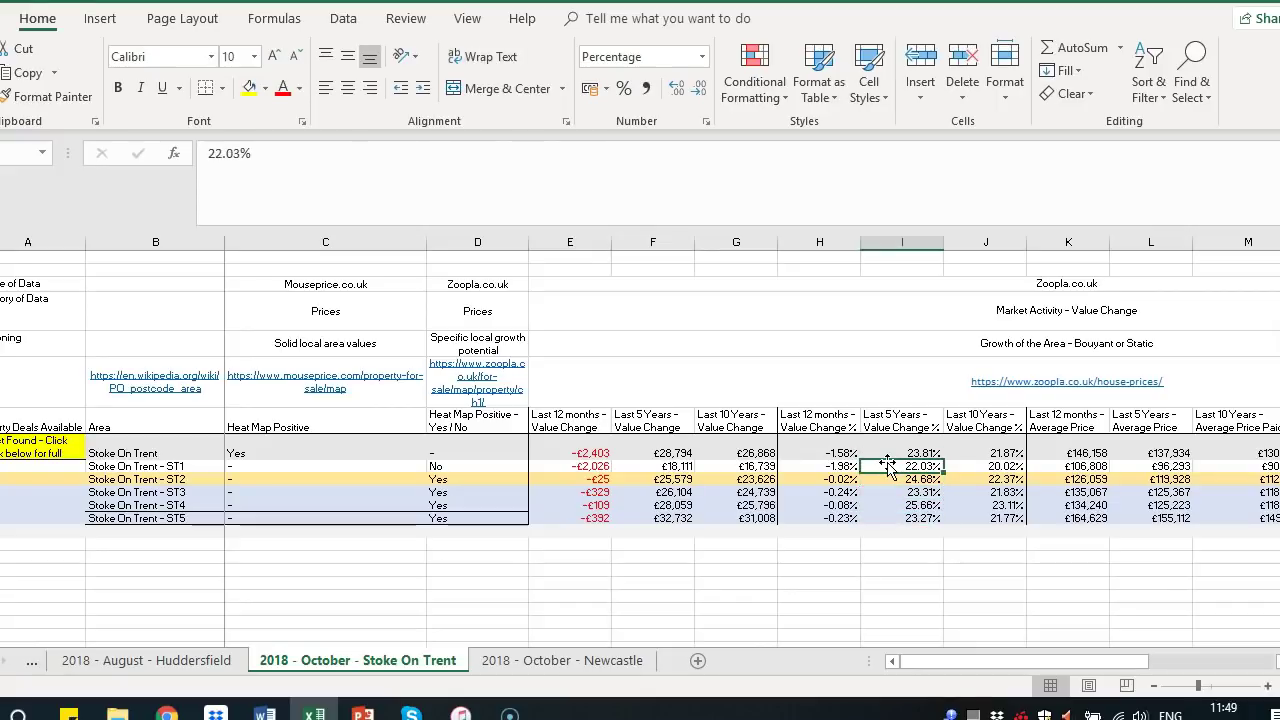
# - Check ST1's Zoopla heat map entry against the primary and secondary postcode colour key
pyautogui.click(152, 466)
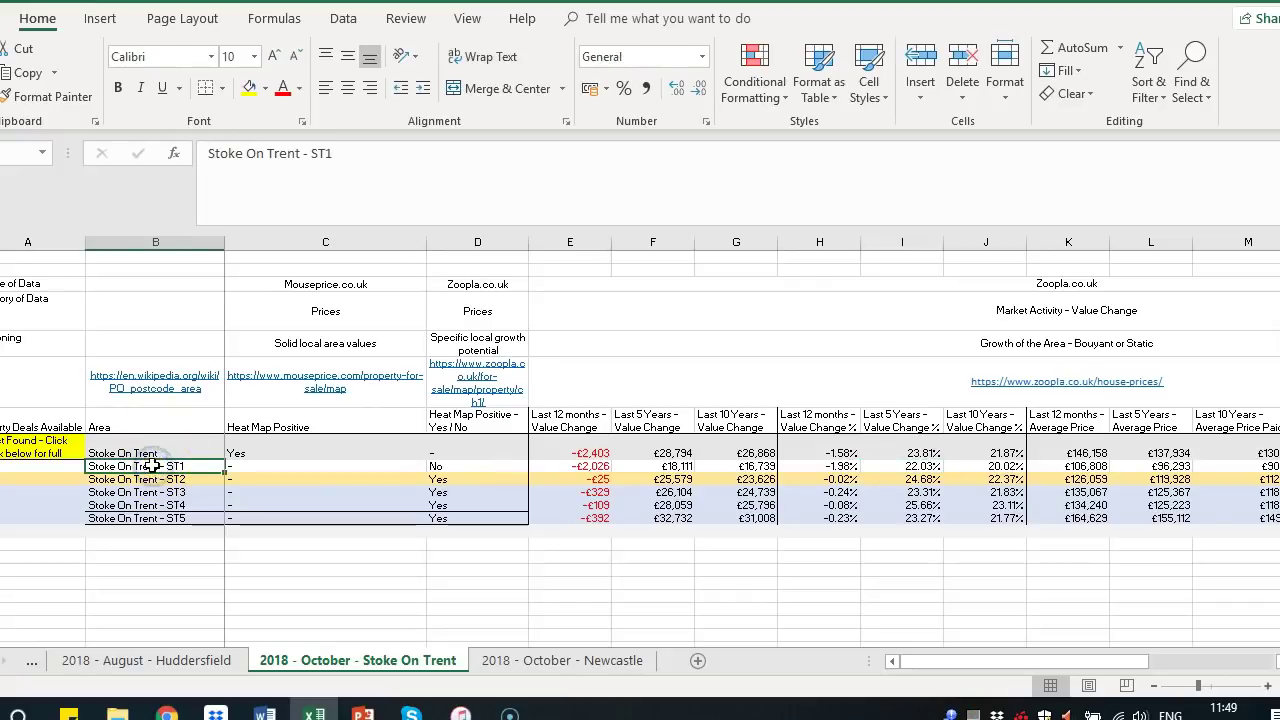
pyautogui.click(237, 466)
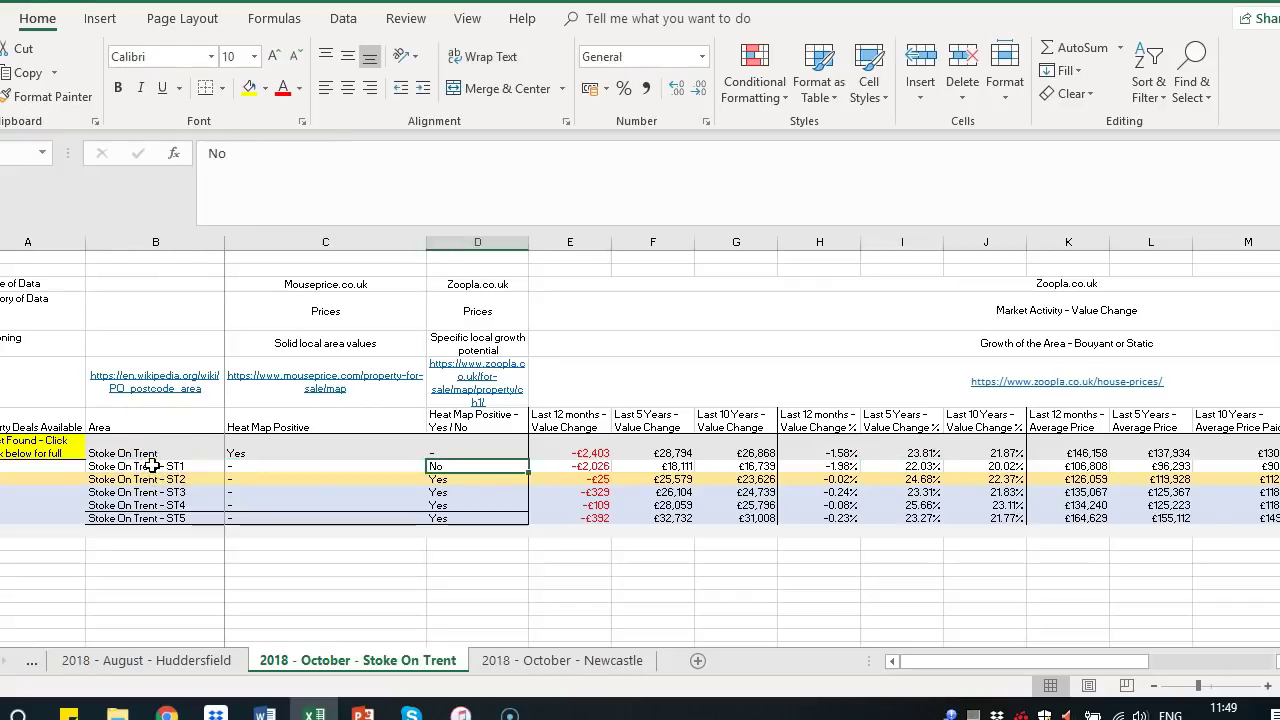
pyautogui.click(430, 465)
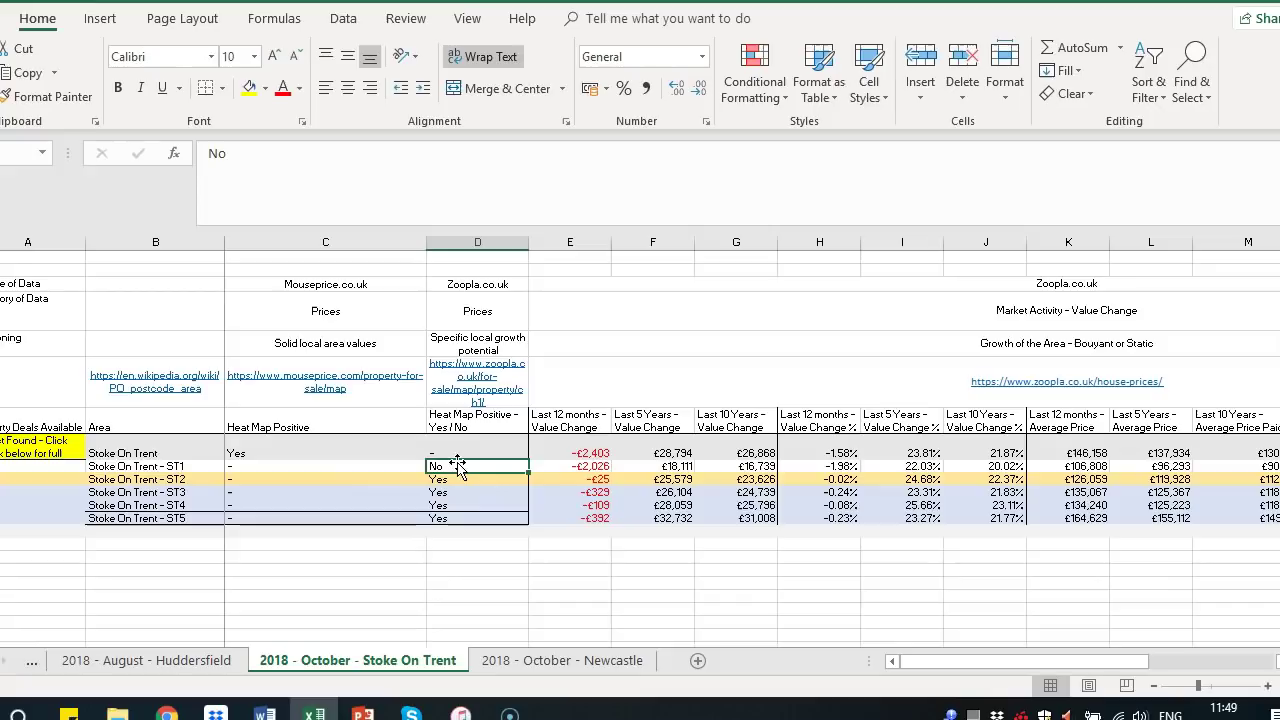
pyautogui.scroll(6, 600, 320)
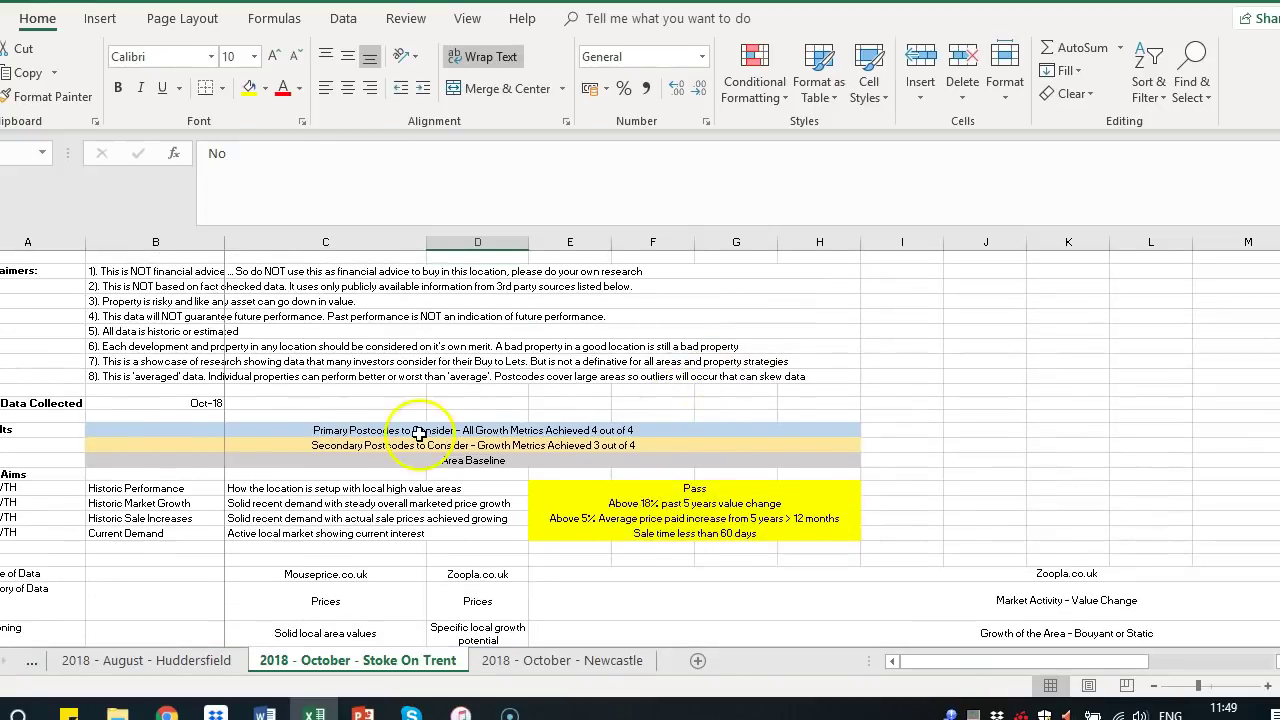
pyautogui.scroll(-3, 543, 428)
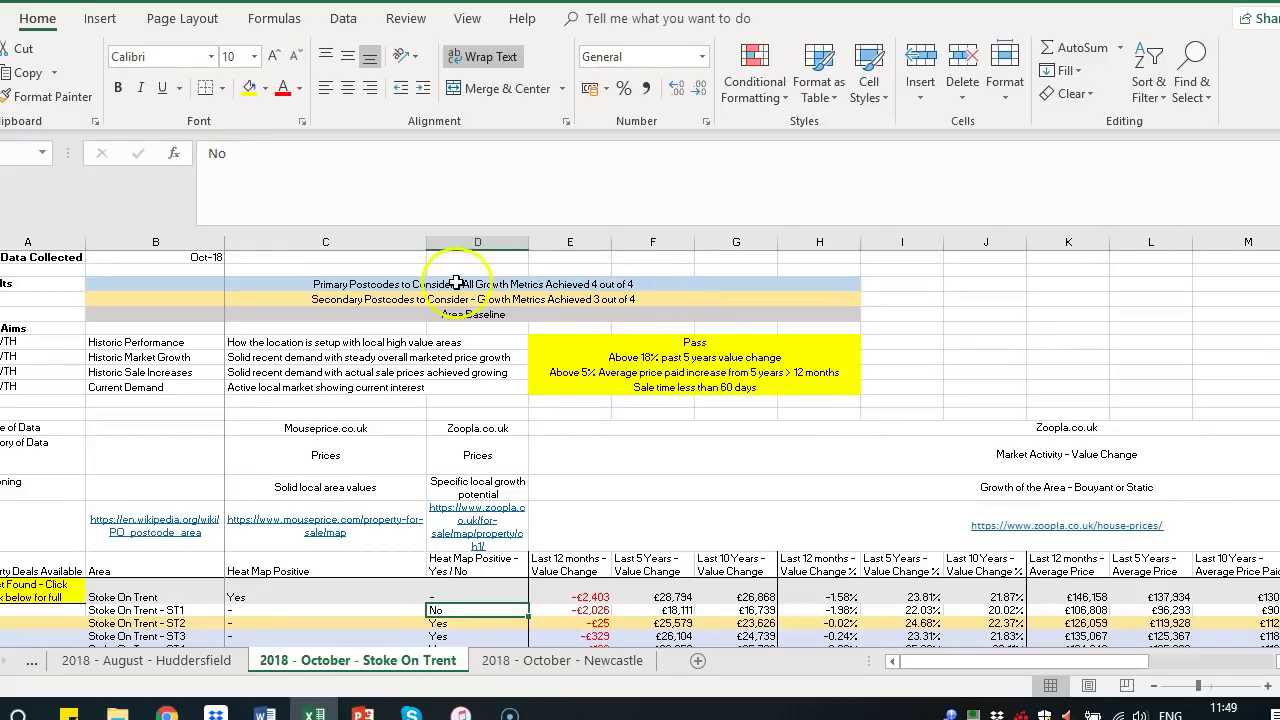
pyautogui.scroll(-4, 550, 323)
pyautogui.keyDown('shift'); pyautogui.click(284, 436); pyautogui.keyUp('shift')
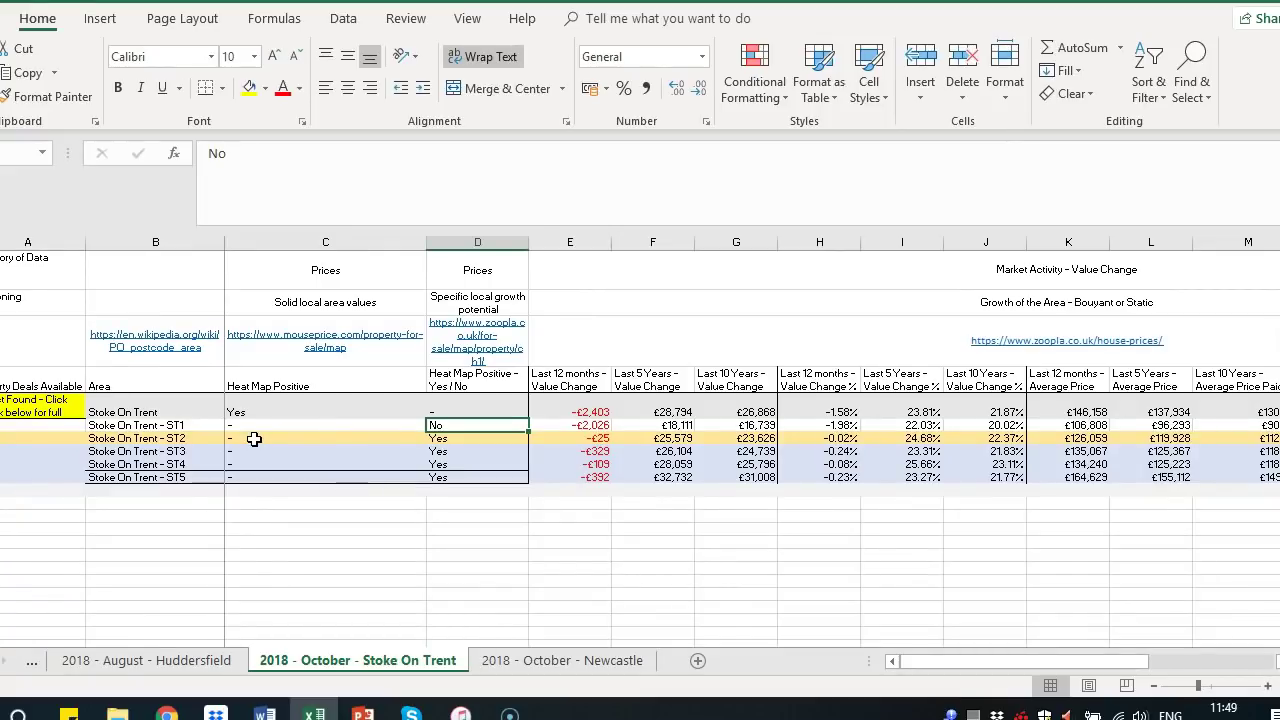
# - Examine the ST1 row from its heat map entries across to Last 5 Years - Value Change %
pyautogui.press('Right')
pyautogui.press('Right')
pyautogui.press('Right')
pyautogui.press('Right')
pyautogui.press('Right')
pyautogui.press('Left')
pyautogui.press('Left')
pyautogui.press('Left')
pyautogui.press('Left')
pyautogui.press('Left')
pyautogui.press('Left')
pyautogui.press('Left')
pyautogui.press('Right')
pyautogui.press('Right')
pyautogui.press('Right')
pyautogui.press('Right')
pyautogui.press('Right')
pyautogui.press('Right')
pyautogui.press('Right')
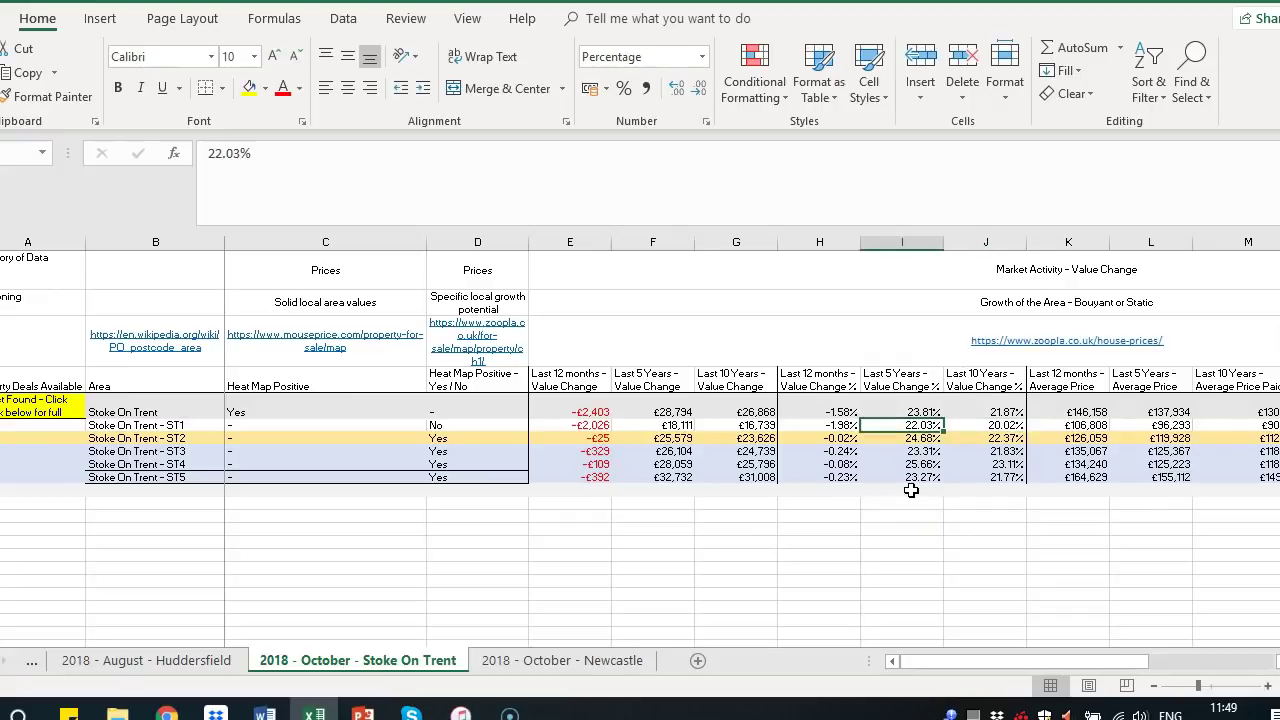
# - Compare the Last 5 Years - Value Change % figures of the postcodes below ST1, ending on ST2
pyautogui.press('Down')
pyautogui.press('Up')
pyautogui.press('Down')
pyautogui.press('Down')
pyautogui.press('Down')
pyautogui.press('Up')
pyautogui.press('Up')
# - Examine the ST2 row from the 10-year value change percentage across the average price columns
pyautogui.press('Right')
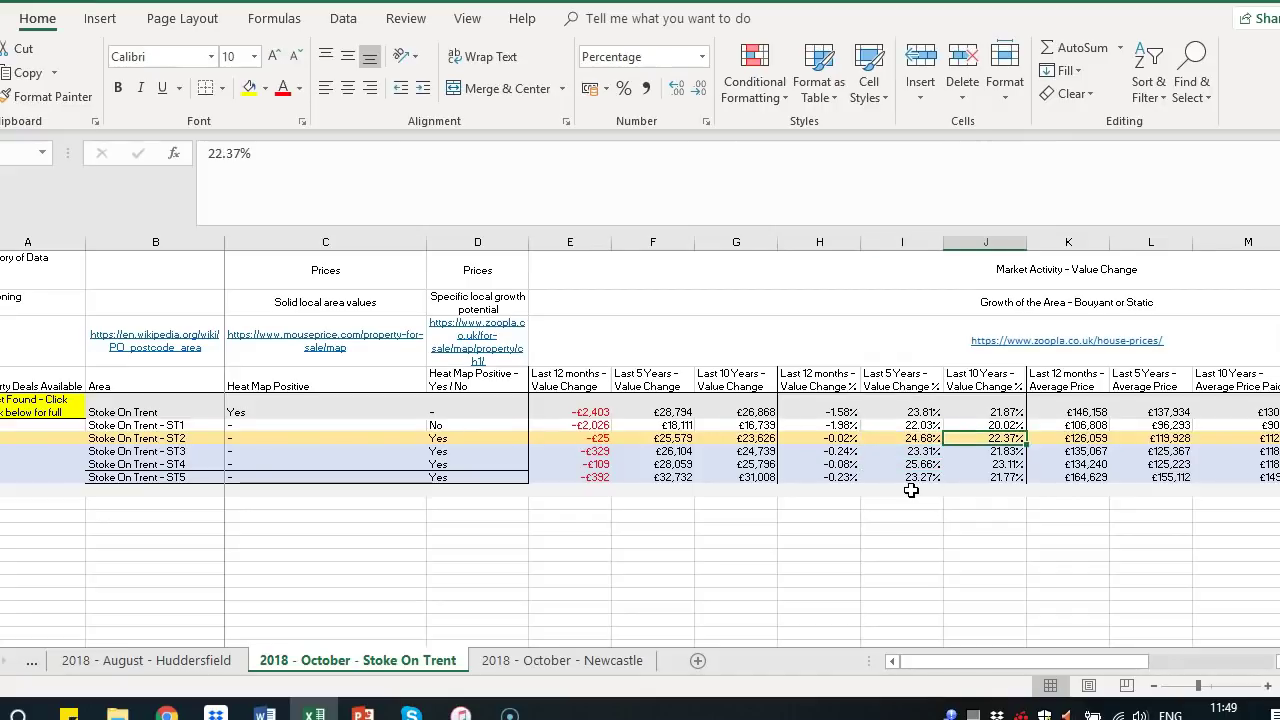
pyautogui.press('Right')
pyautogui.press('Right')
pyautogui.press('Right')
pyautogui.press('Right')
pyautogui.press('Left')
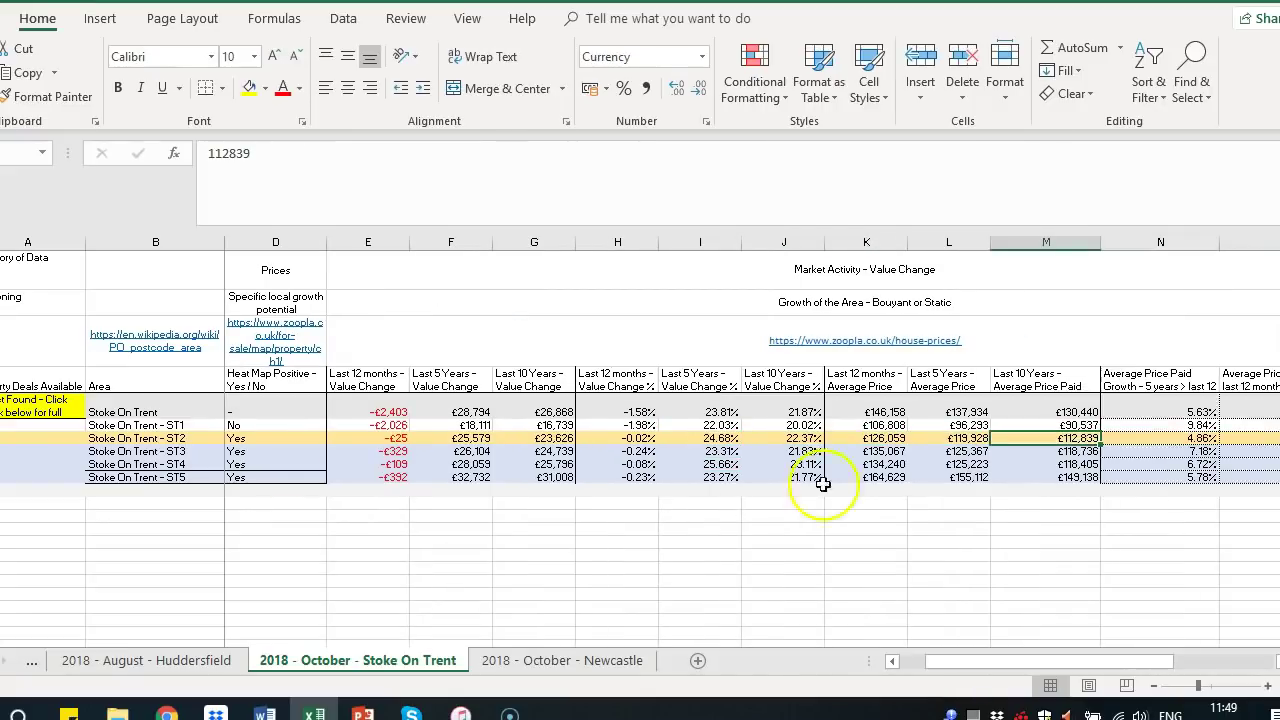
# - Check the Historic Sale Increases criterion in the growth aims, then return to Zoopla's ST1 house prices page in Chrome
pyautogui.scroll(4, 666, 320)
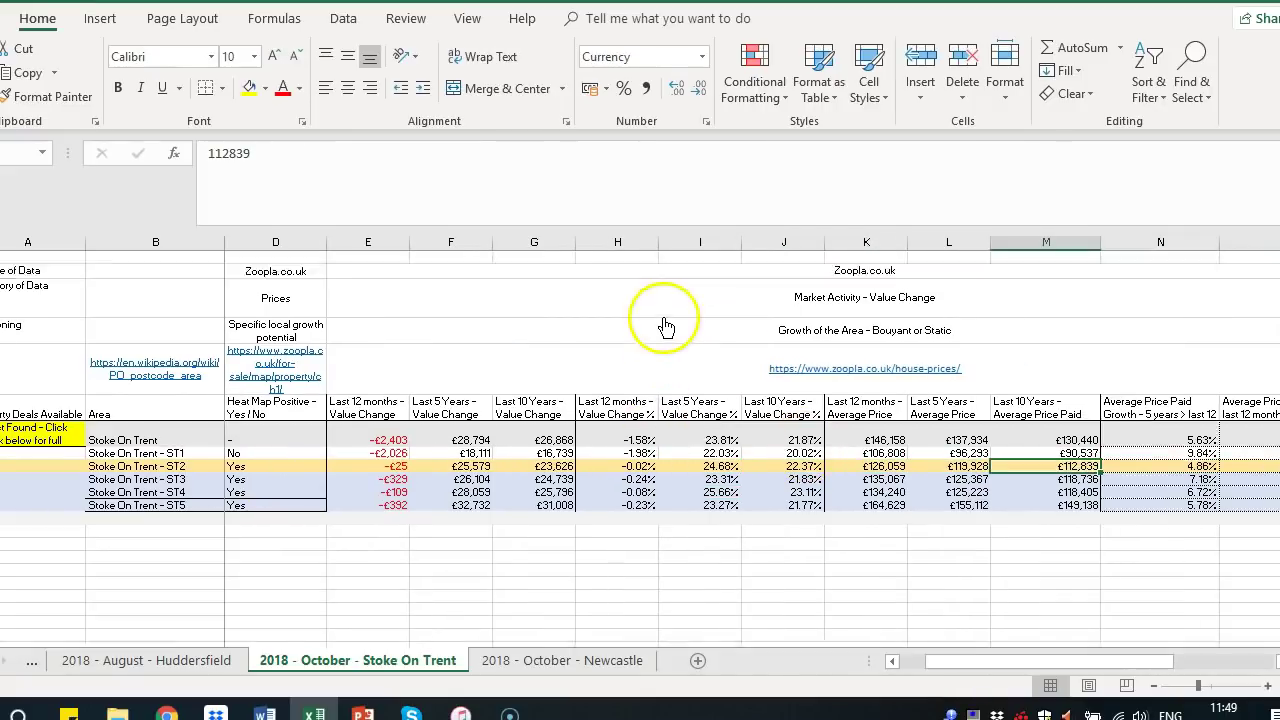
pyautogui.click(445, 345)
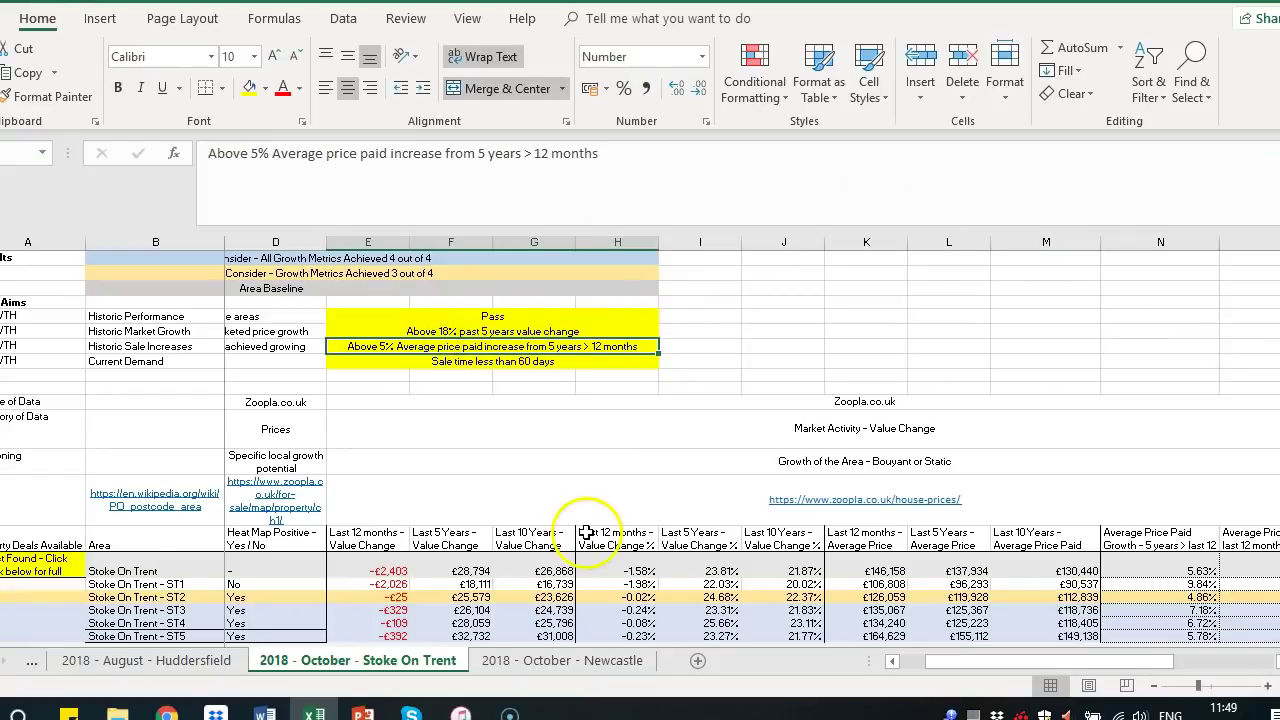
pyautogui.click(166, 714)
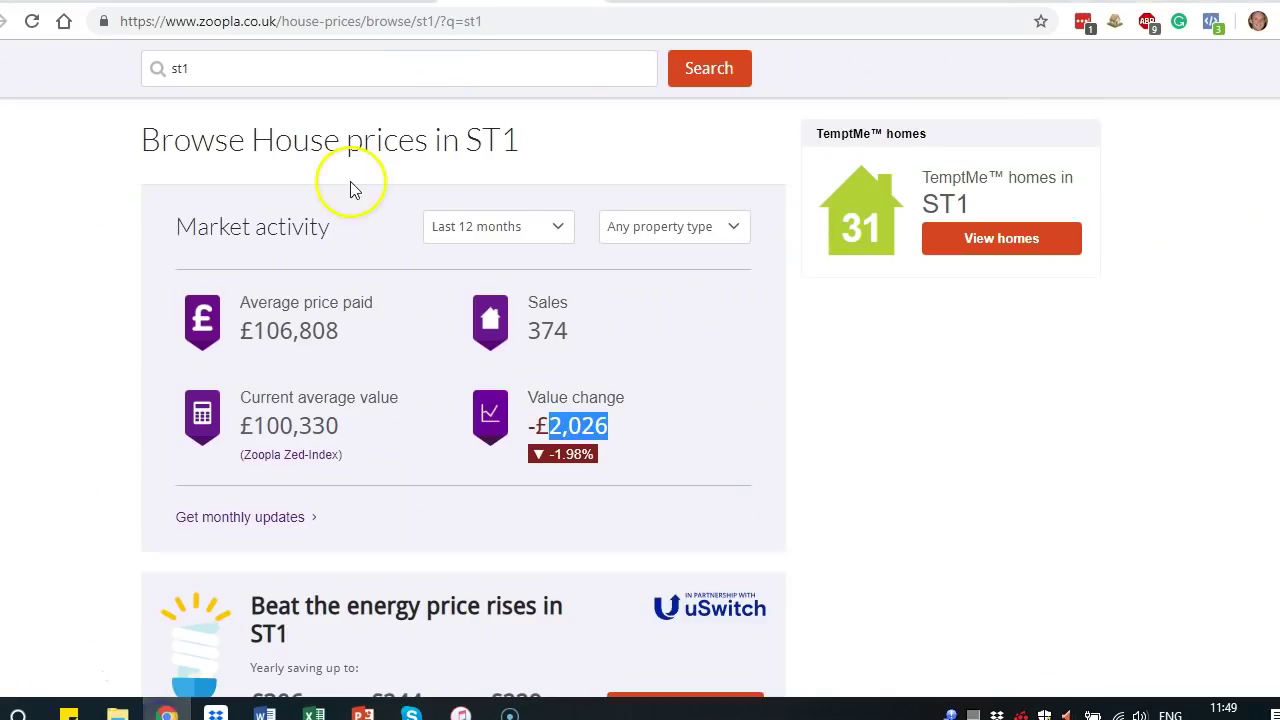
# - Show Zoopla's ST1 market activity for the last 5 years, then inspect the Stoke On Trent row's 5-year price growth formula in Excel
pyautogui.click(490, 225)
pyautogui.click(458, 302)
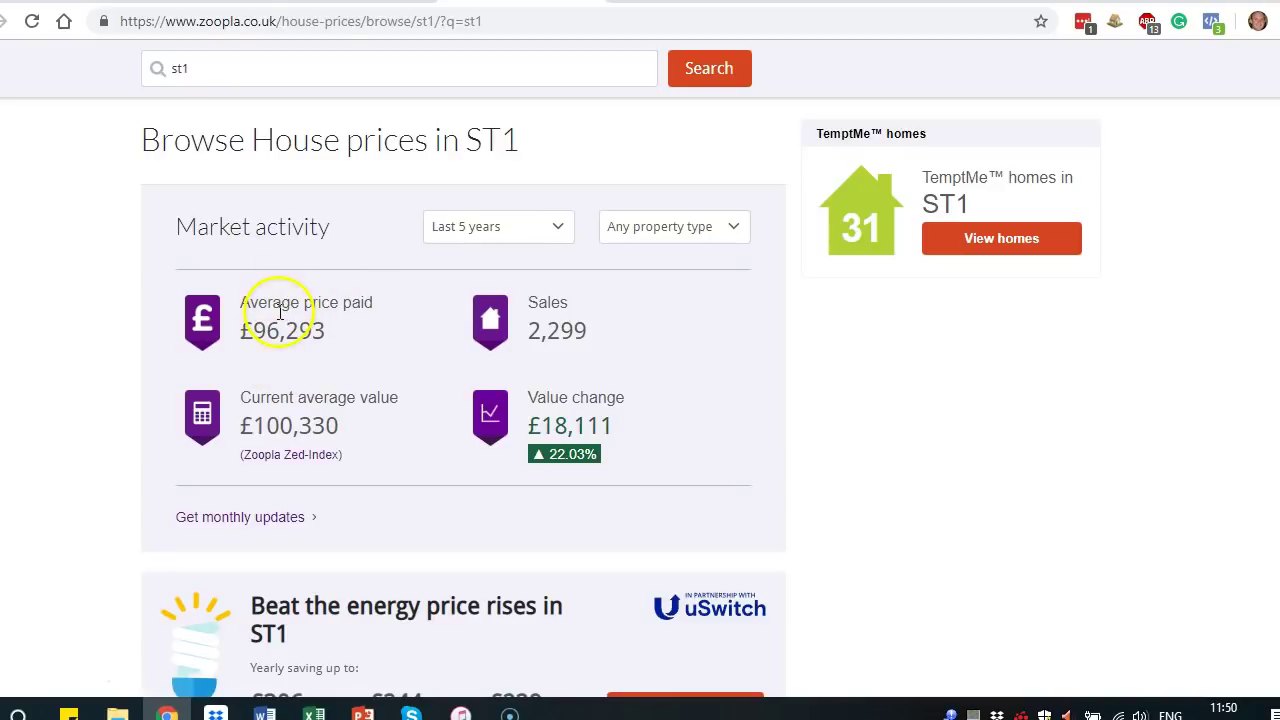
pyautogui.click(167, 712)
pyautogui.scroll(-2, 782, 556)
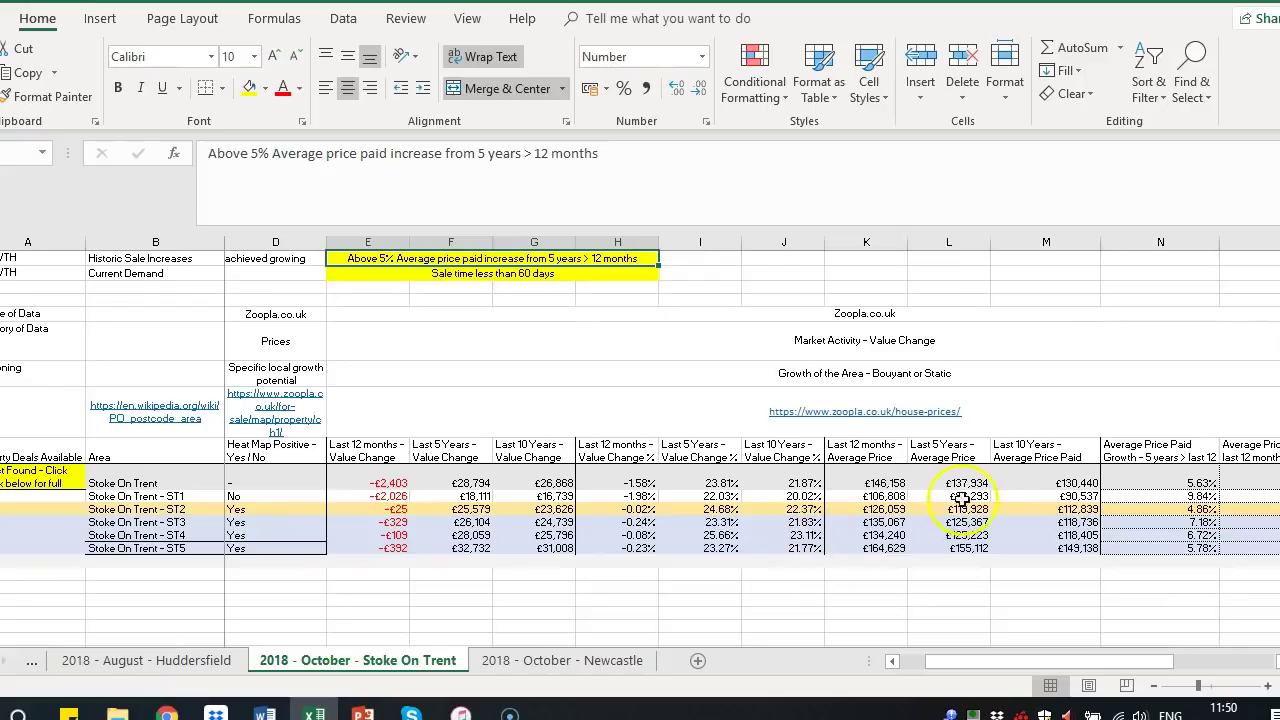
pyautogui.click(934, 480)
pyautogui.hscroll(2, 934, 478)
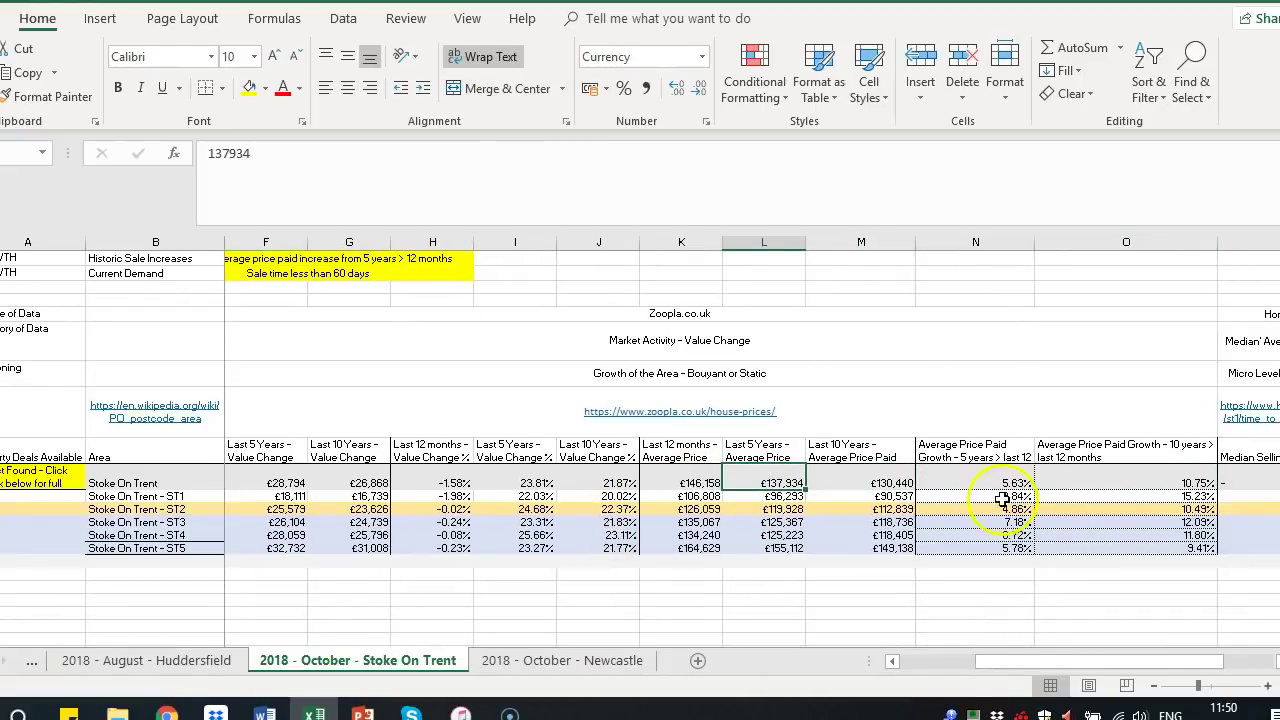
pyautogui.click(960, 478)
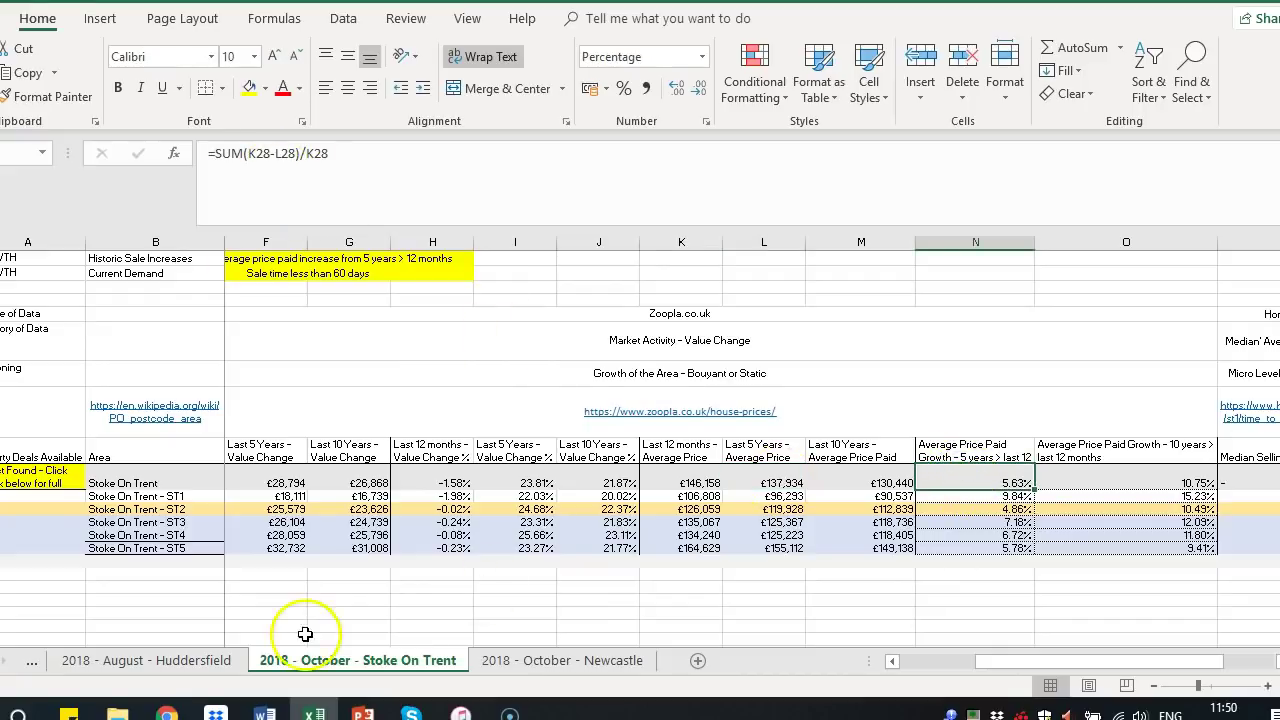
# - Switch to Chrome and compare Zoopla's ST1 average price paid over the last 12 months and the last 5 years
pyautogui.click(166, 712)
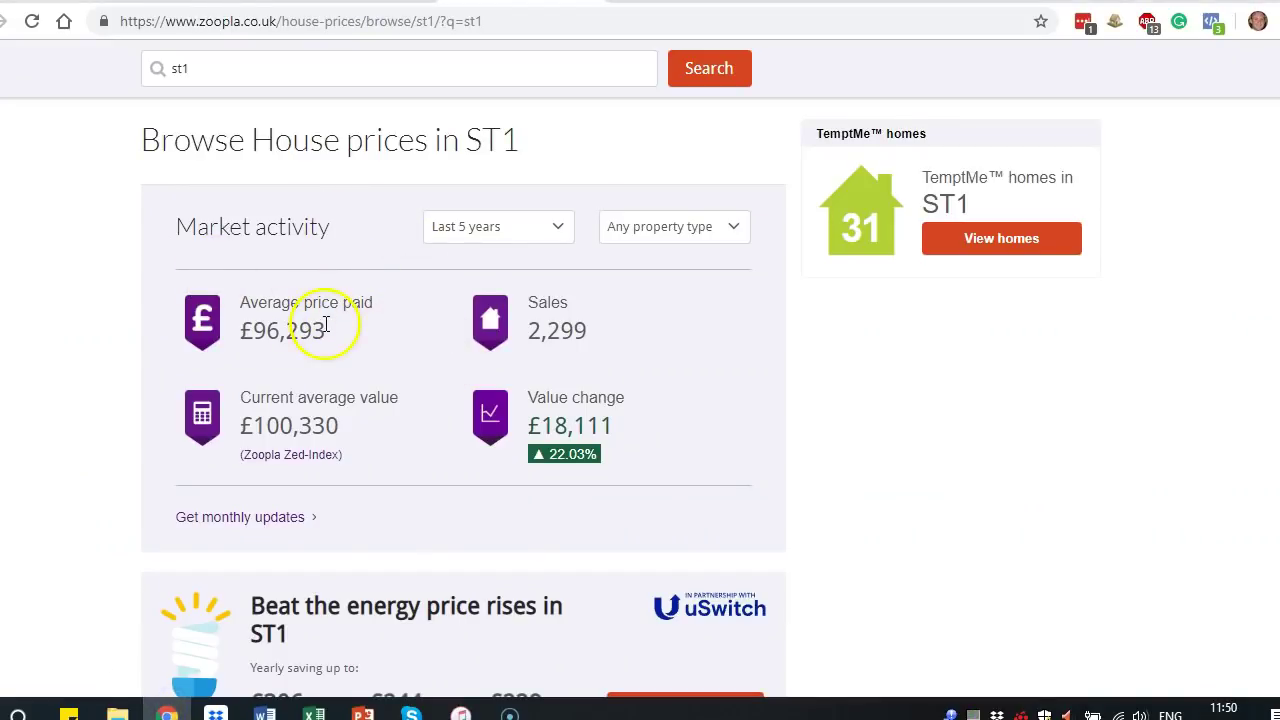
pyautogui.click(462, 234)
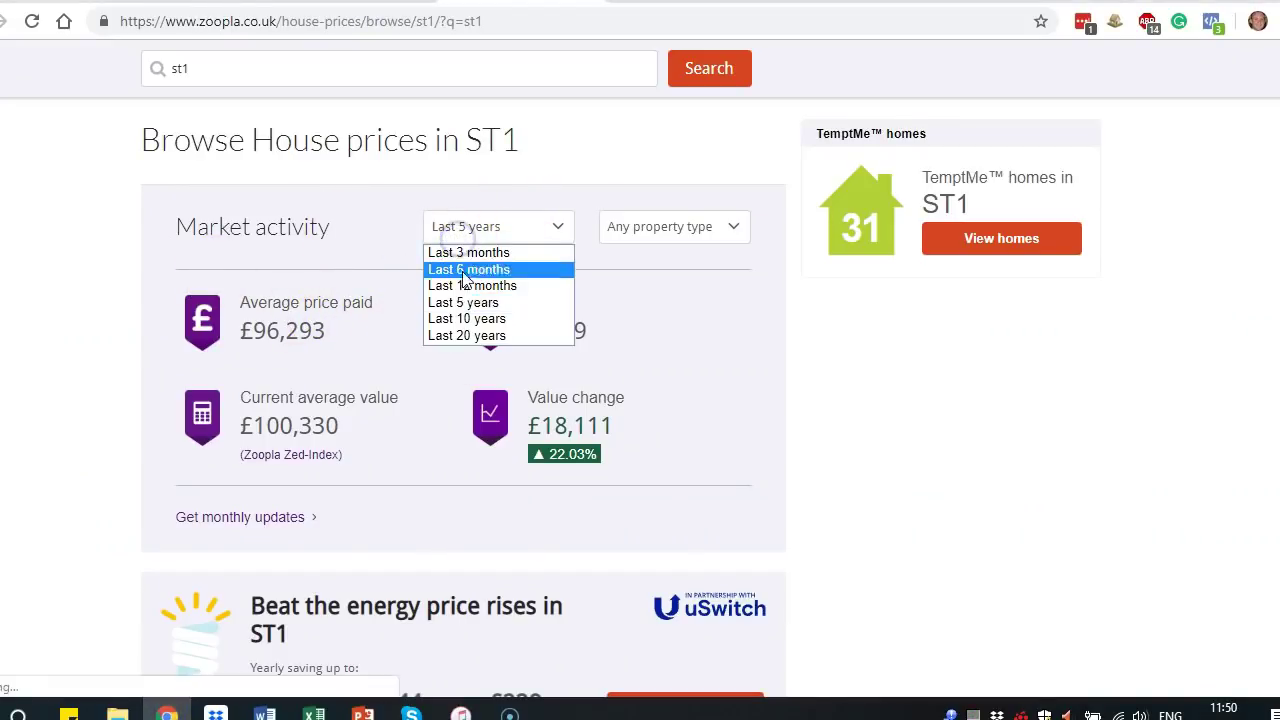
pyautogui.click(463, 287)
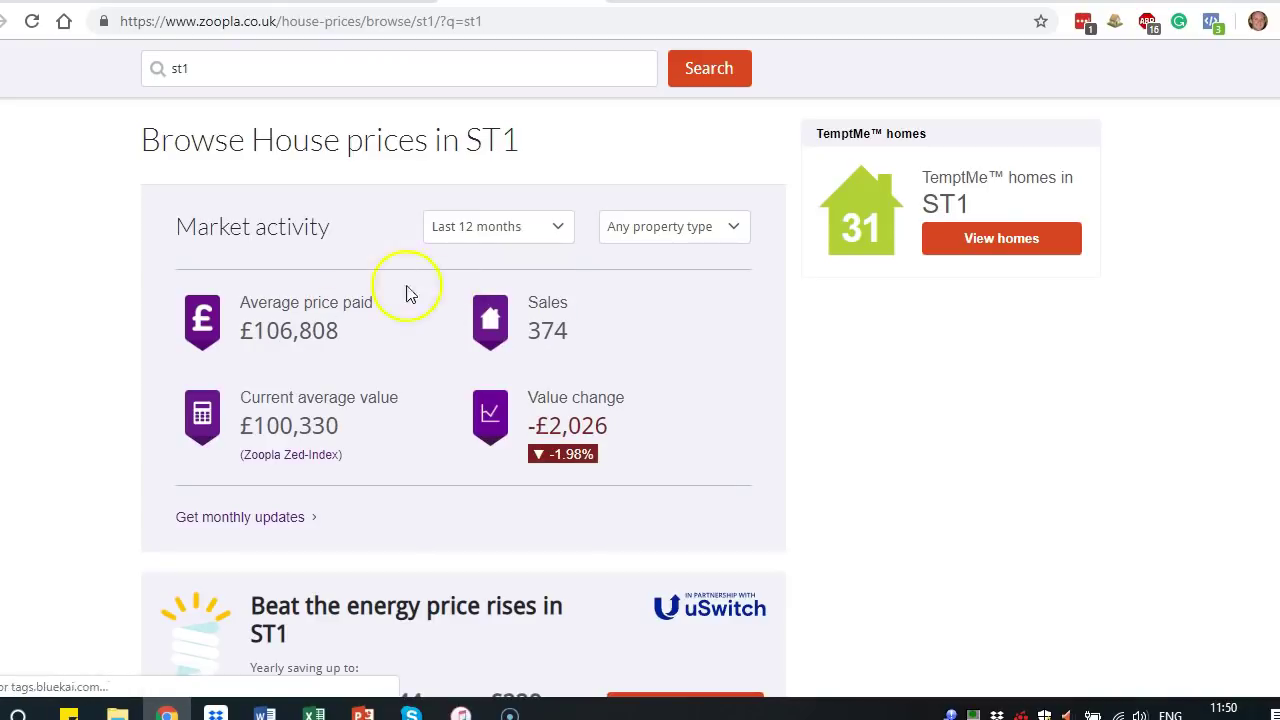
pyautogui.click(499, 212)
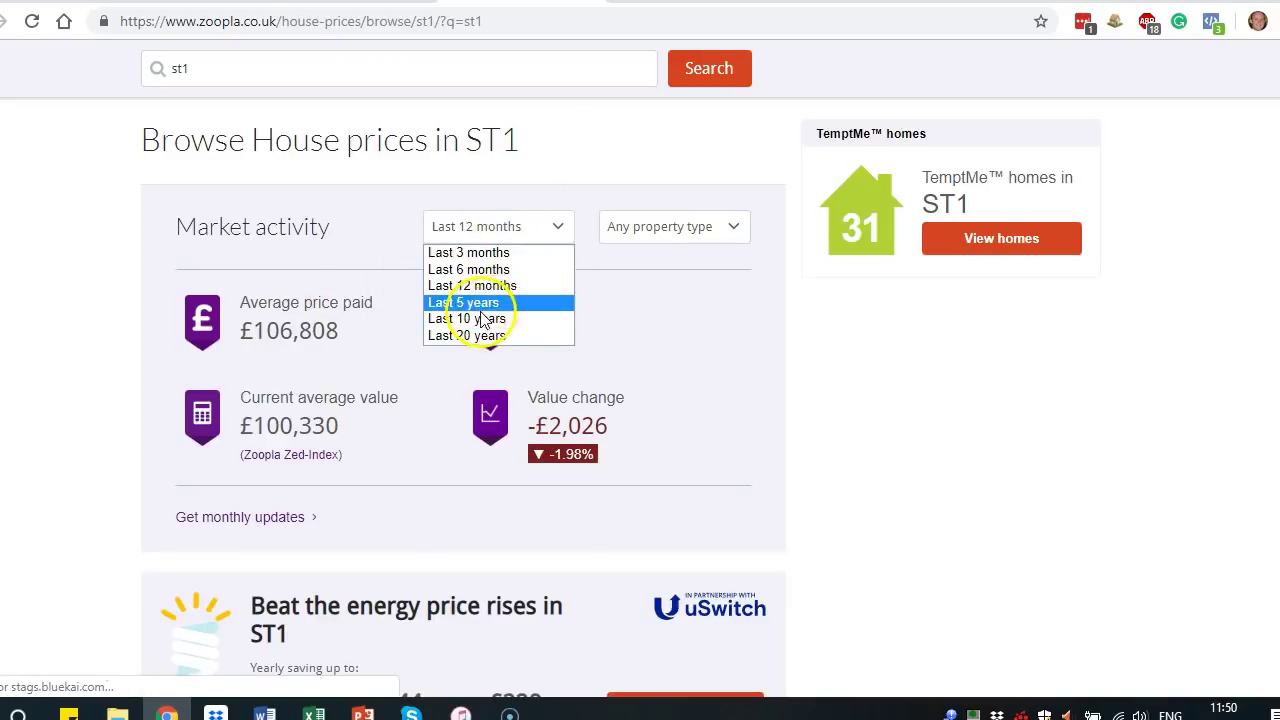
pyautogui.click(470, 302)
# - Return to the Excel sheet and examine the ST2 row's median selling time and 5-year average price paid growth
pyautogui.click(314, 714)
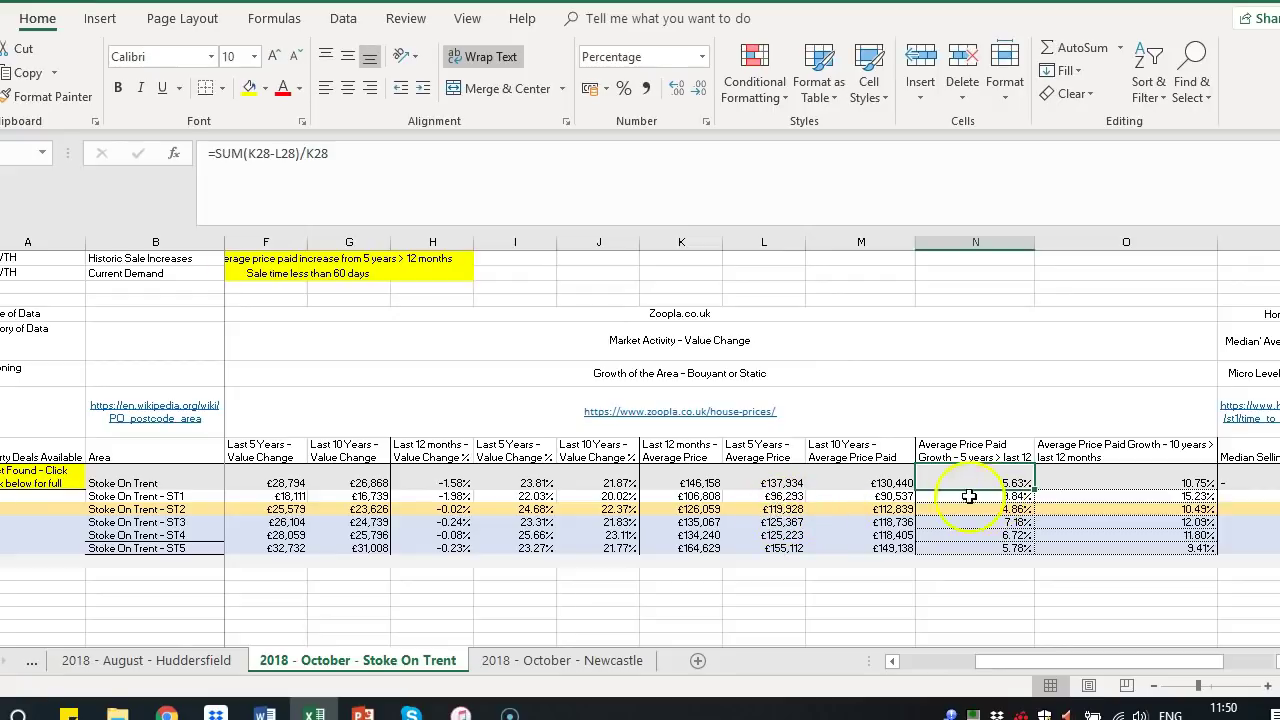
pyautogui.click(872, 508)
pyautogui.press('Right')
pyautogui.press('Right')
pyautogui.press('Right')
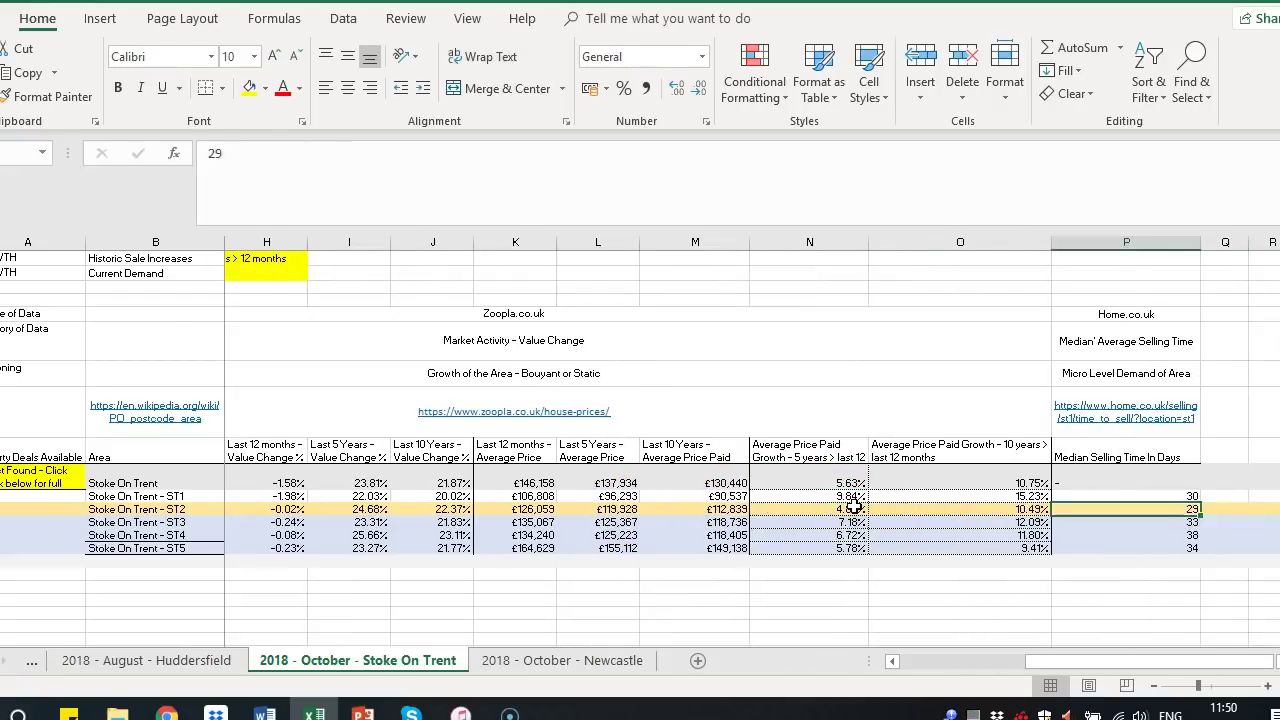
pyautogui.press('Left')
pyautogui.press('Left')
pyautogui.press('Left')
pyautogui.click(803, 513)
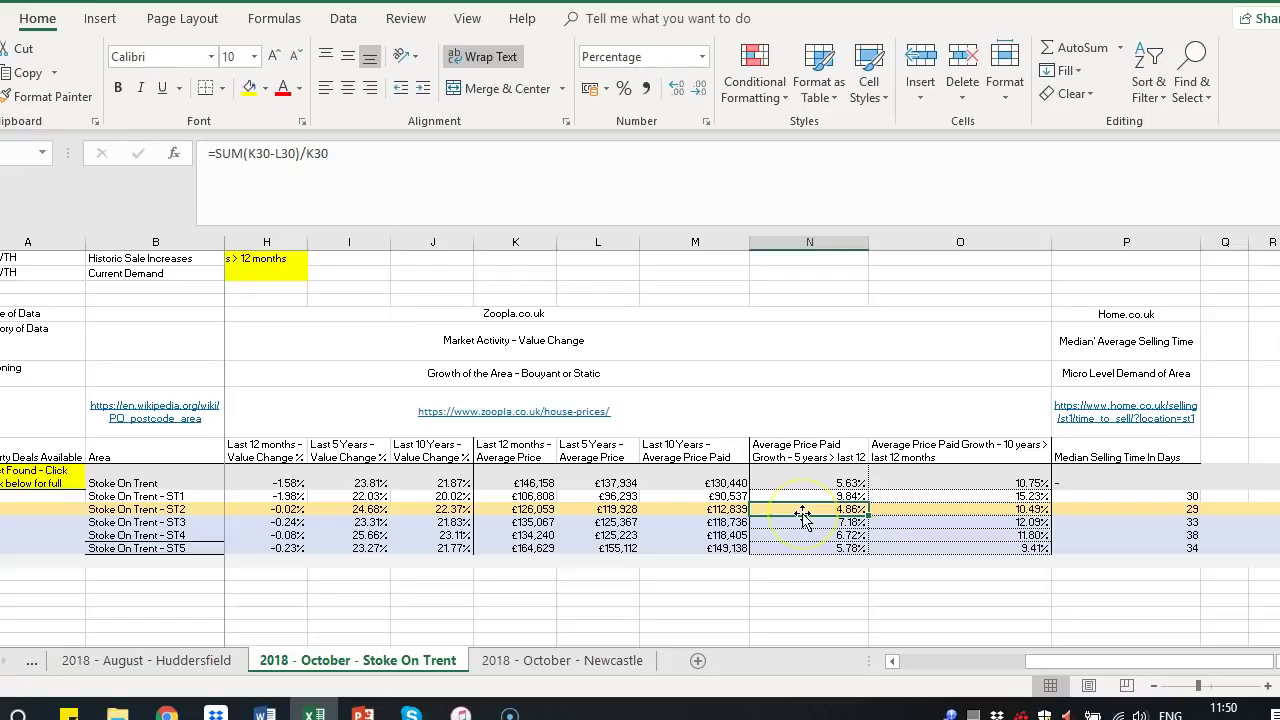
# - Compare the ST2 row's average prices with its growth percentages, ending on ST1's 5-year average price paid growth
pyautogui.press('Left')
pyautogui.press('Left')
pyautogui.press('Left')
pyautogui.press('Left')
pyautogui.press('Right')
pyautogui.press('Right')
pyautogui.press('Right')
pyautogui.press('Right')
pyautogui.press('Right')
pyautogui.press('Left')
pyautogui.press('Left')
pyautogui.press('Right')
pyautogui.press('Up')
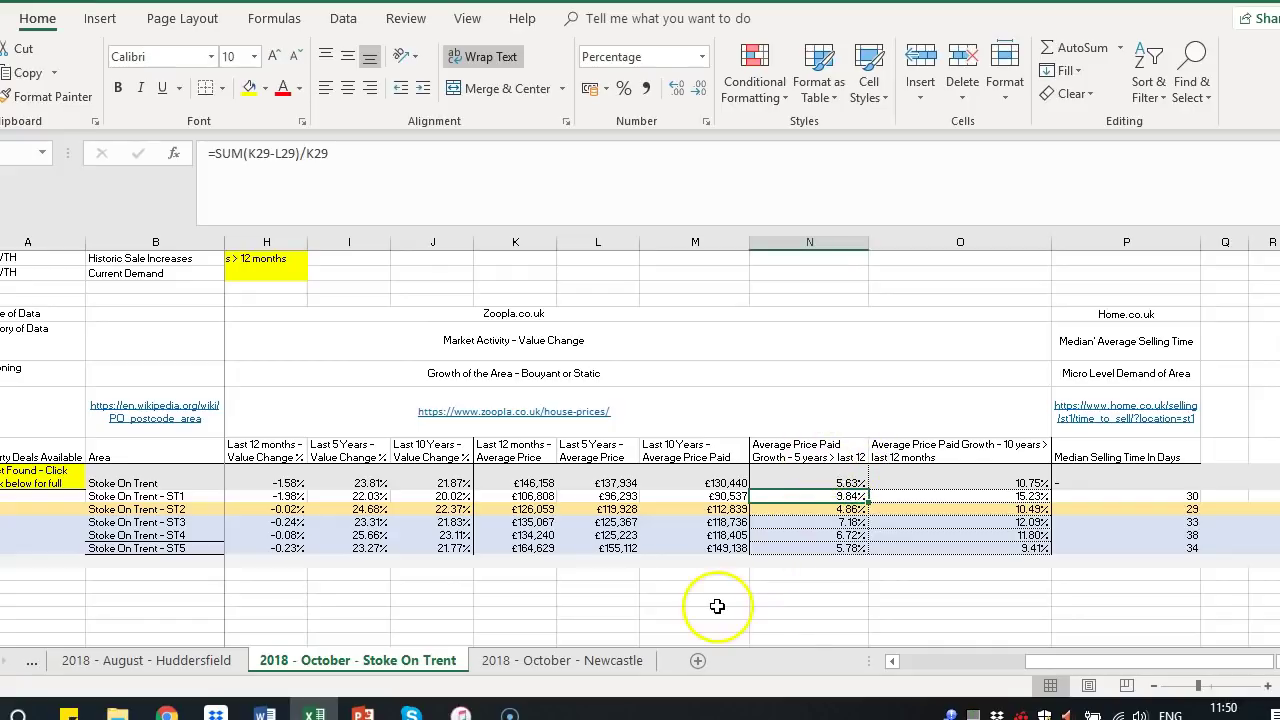
# - Check the 5-year average price paid growth from Stoke On Trent down to ST4, then ST4's median selling time
pyautogui.click(808, 483)
pyautogui.press('Down')
pyautogui.press('Down')
pyautogui.press('Down')
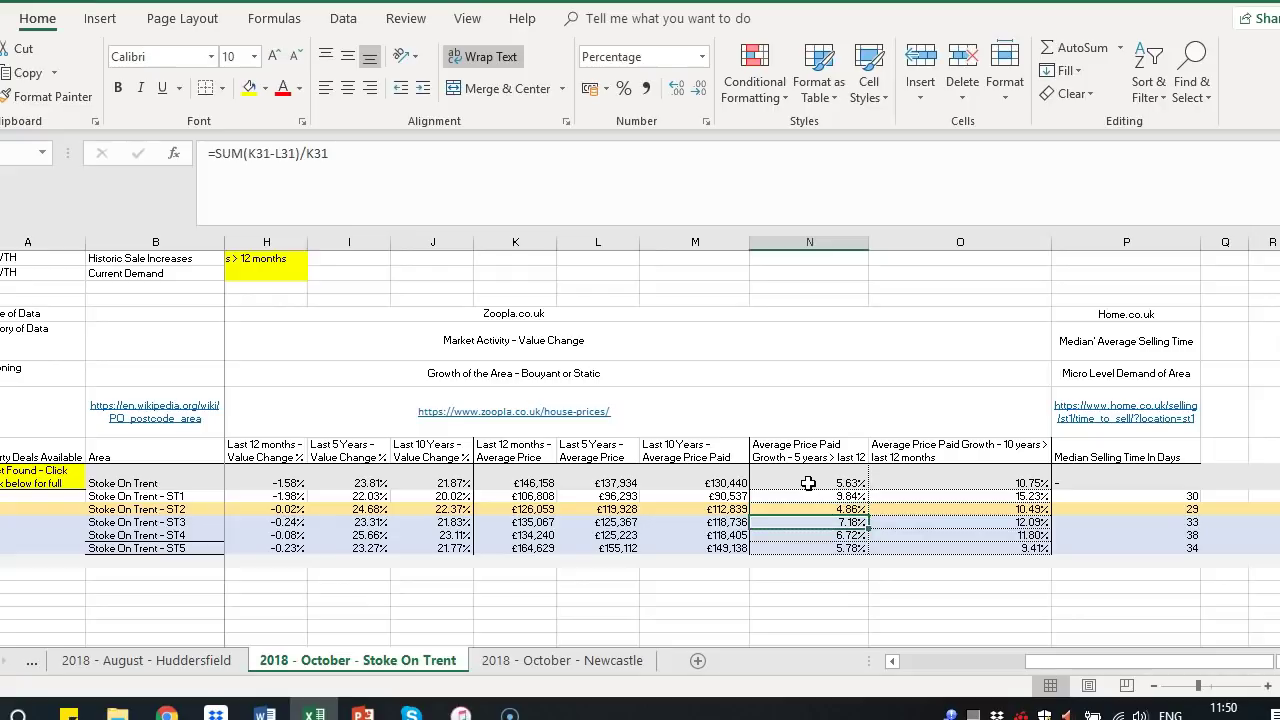
pyautogui.press('Down')
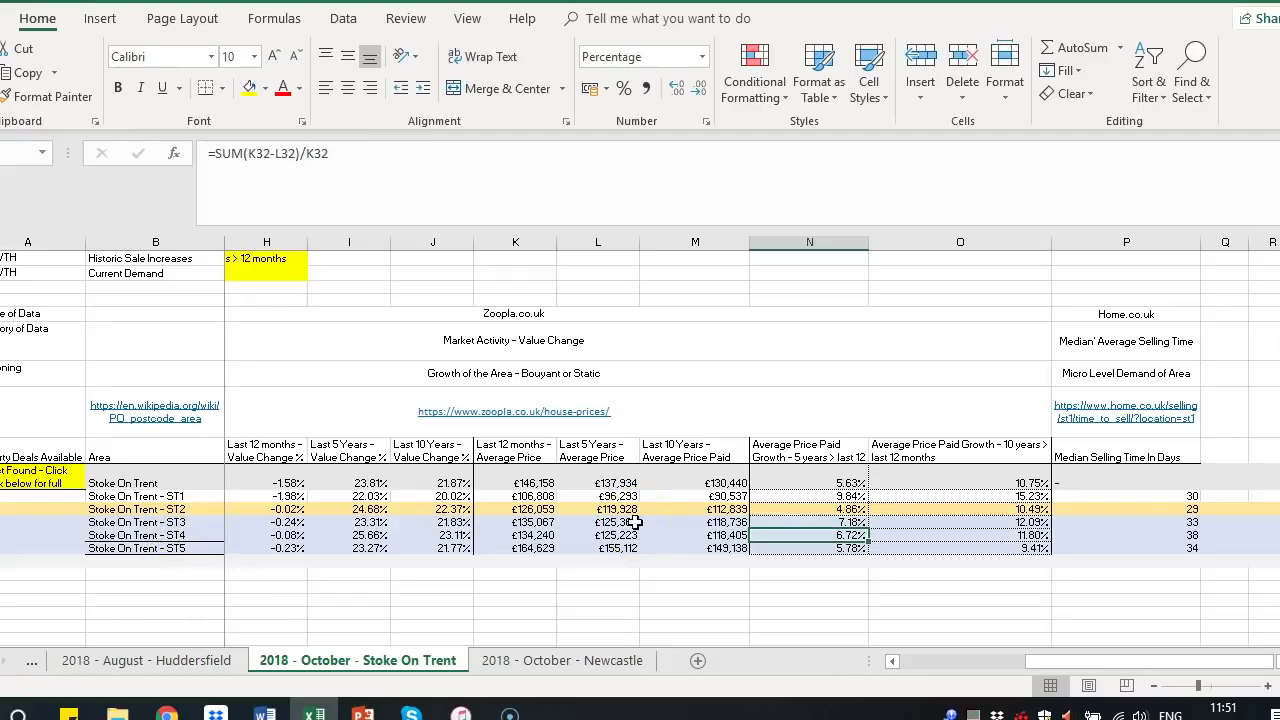
pyautogui.press('Right')
pyautogui.press('Right')
pyautogui.press('Right')
pyautogui.press('Left')
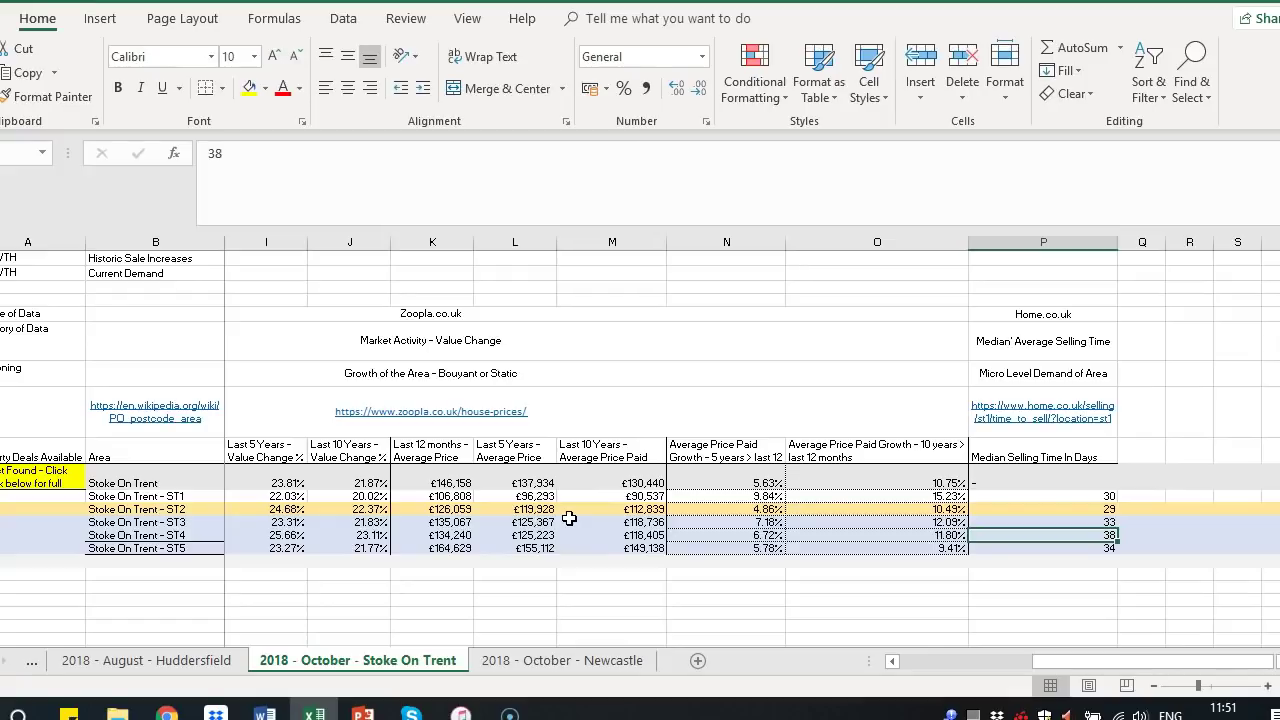
# - Scan the columns beneath the postcode rows from 10-year value change to Median Selling Time In Days, ending on ST4's entry
pyautogui.click(385, 562)
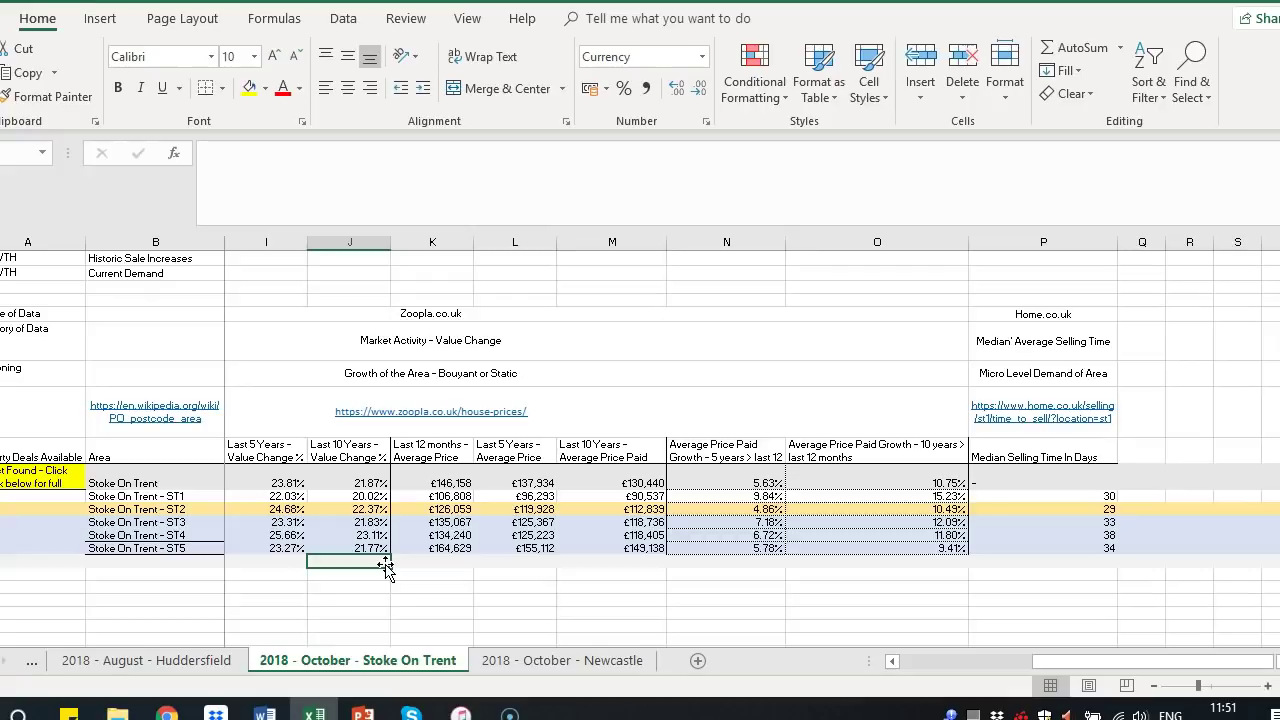
pyautogui.press('Right')
pyautogui.press('Right')
pyautogui.press('Right')
pyautogui.press('Right')
pyautogui.press('Right')
pyautogui.press('Right')
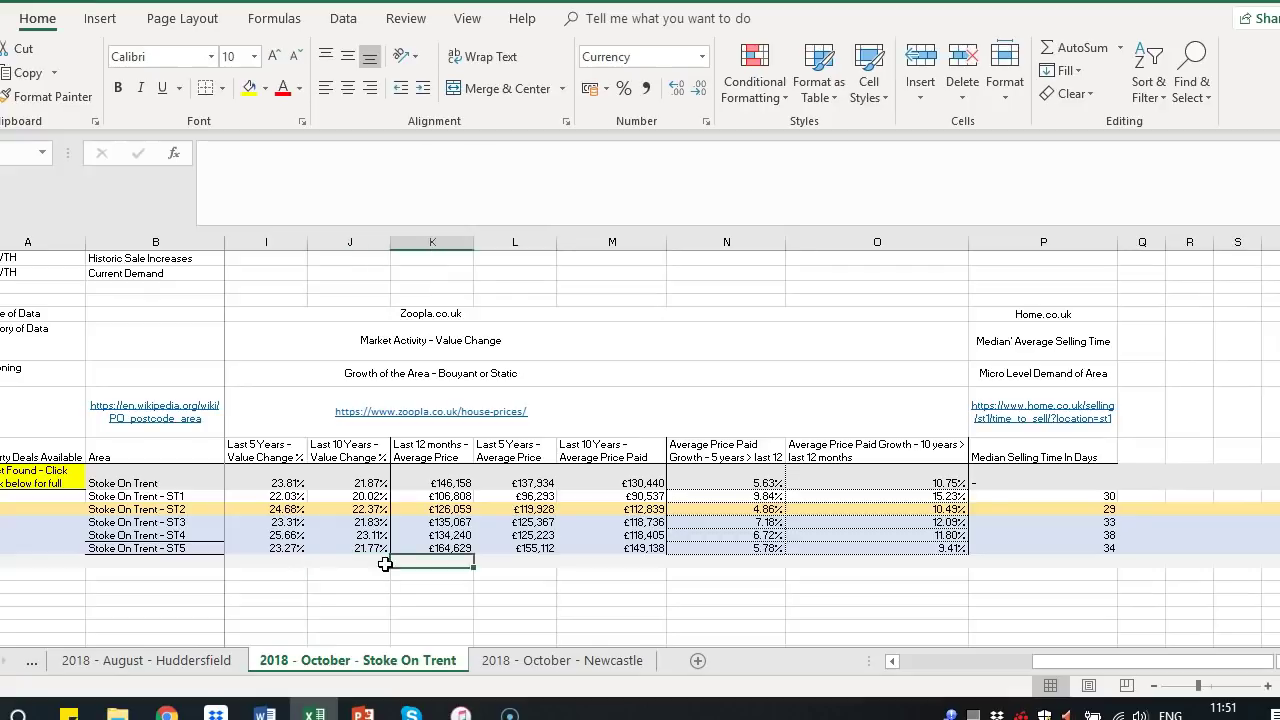
pyautogui.press('Up')
pyautogui.press('Up')
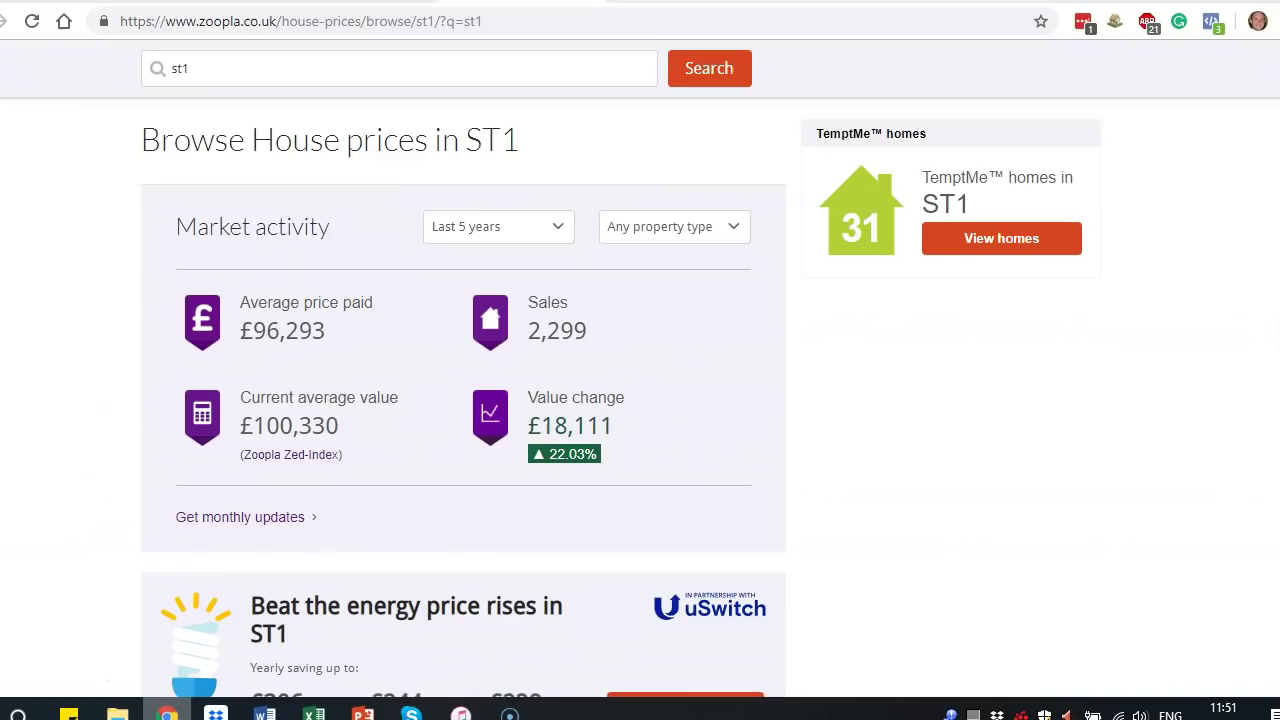
# - Switch to Home.co.uk's ST1 Time to Sell Analysis in Chrome and review selling times by price band, bedrooms and property type
pyautogui.click(167, 712)
pyautogui.hotkey('ctrl', 'Tab')
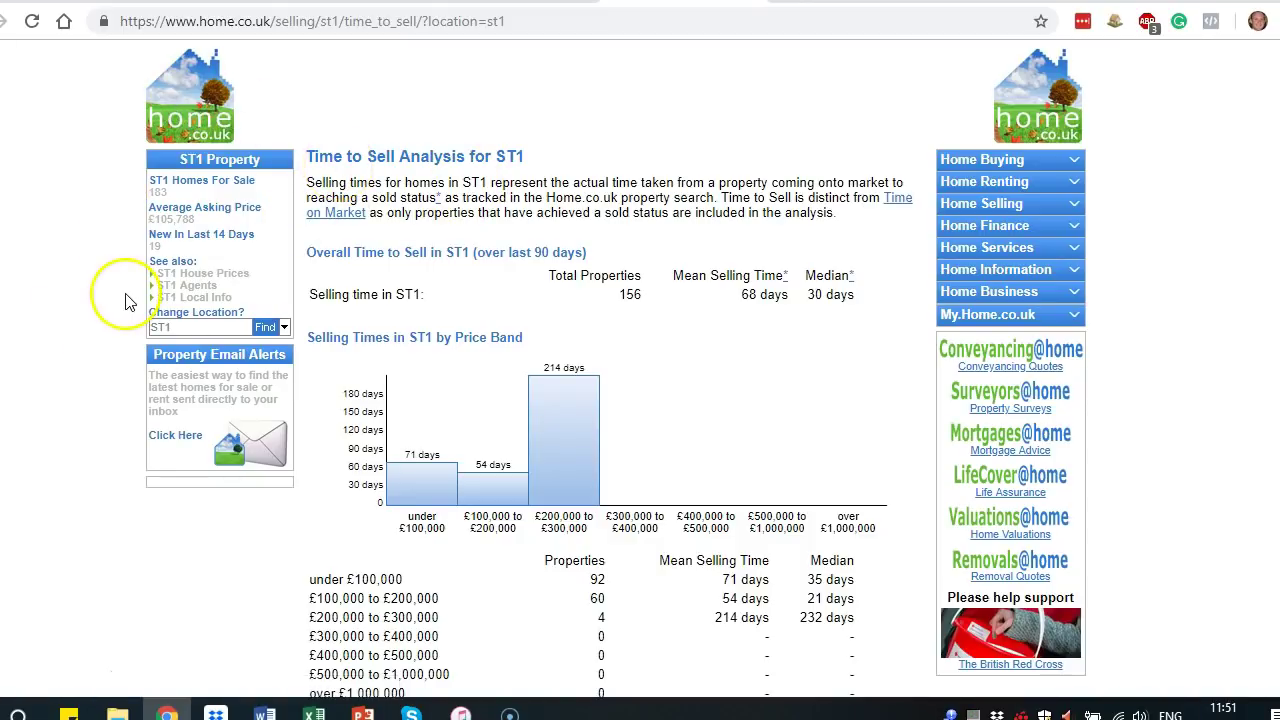
pyautogui.click(185, 327)
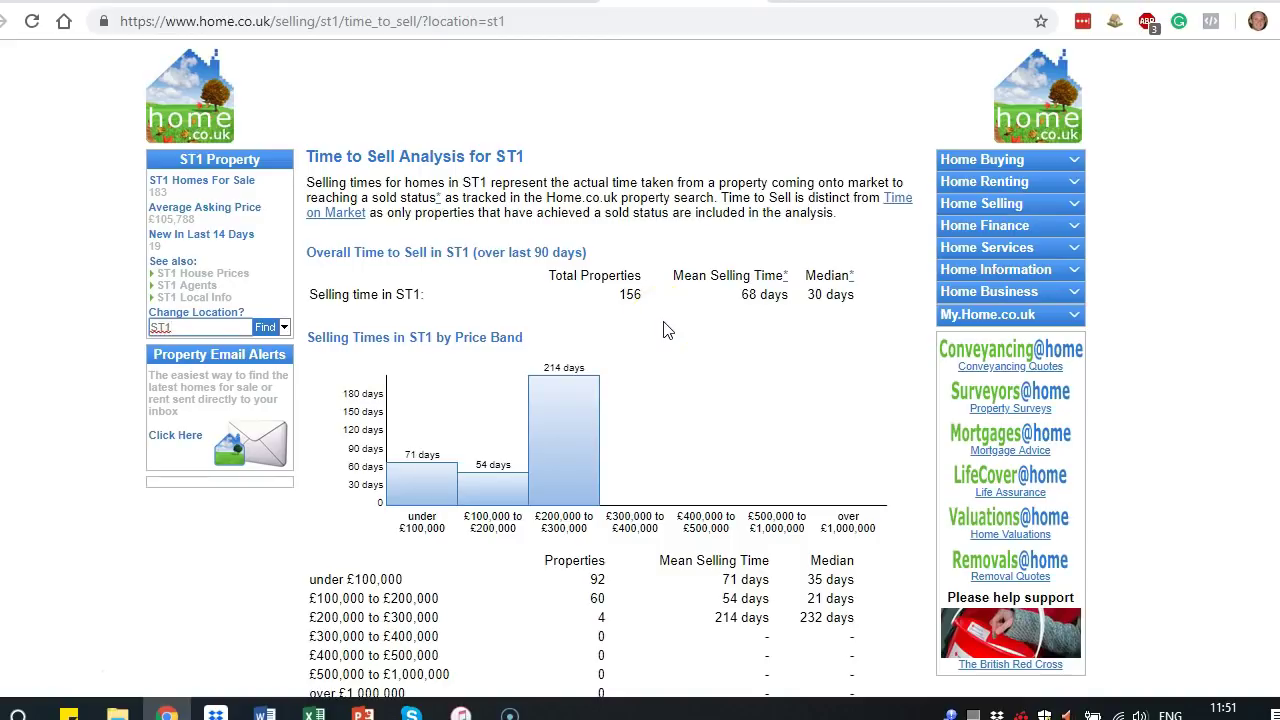
pyautogui.scroll(-2, 640, 388)
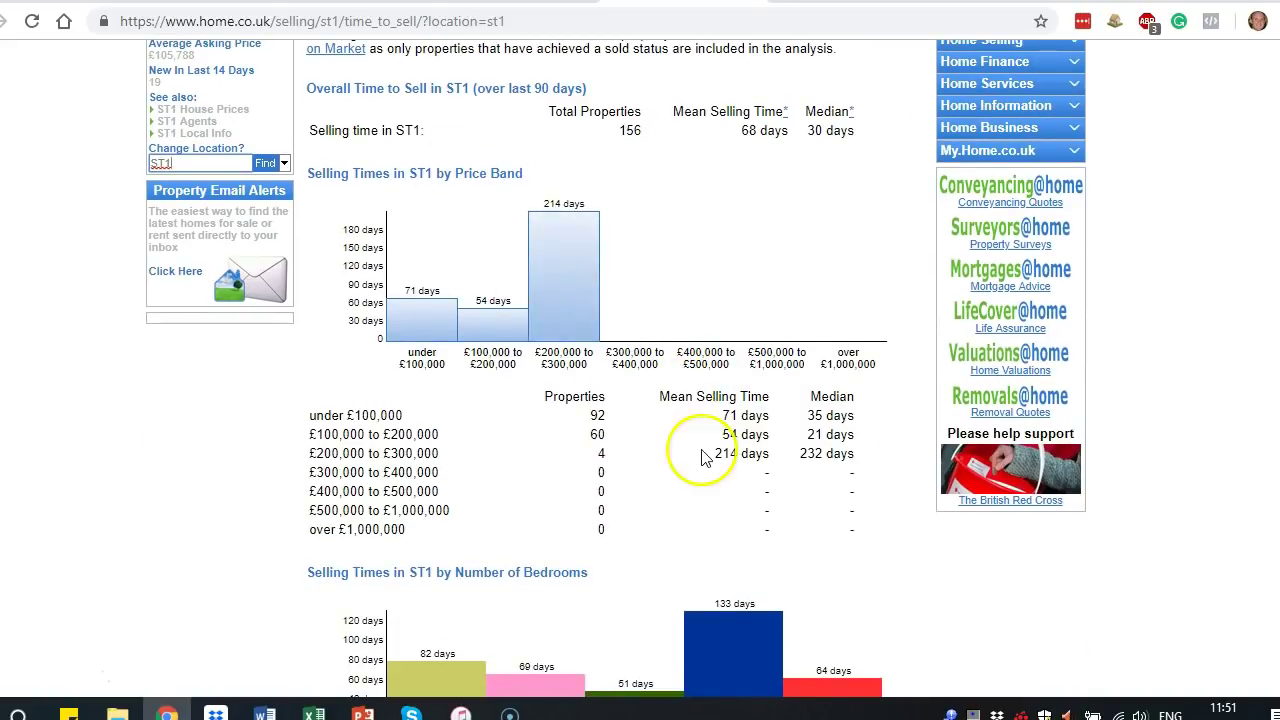
pyautogui.scroll(-3, 600, 420)
pyautogui.scroll(-2, 760, 465)
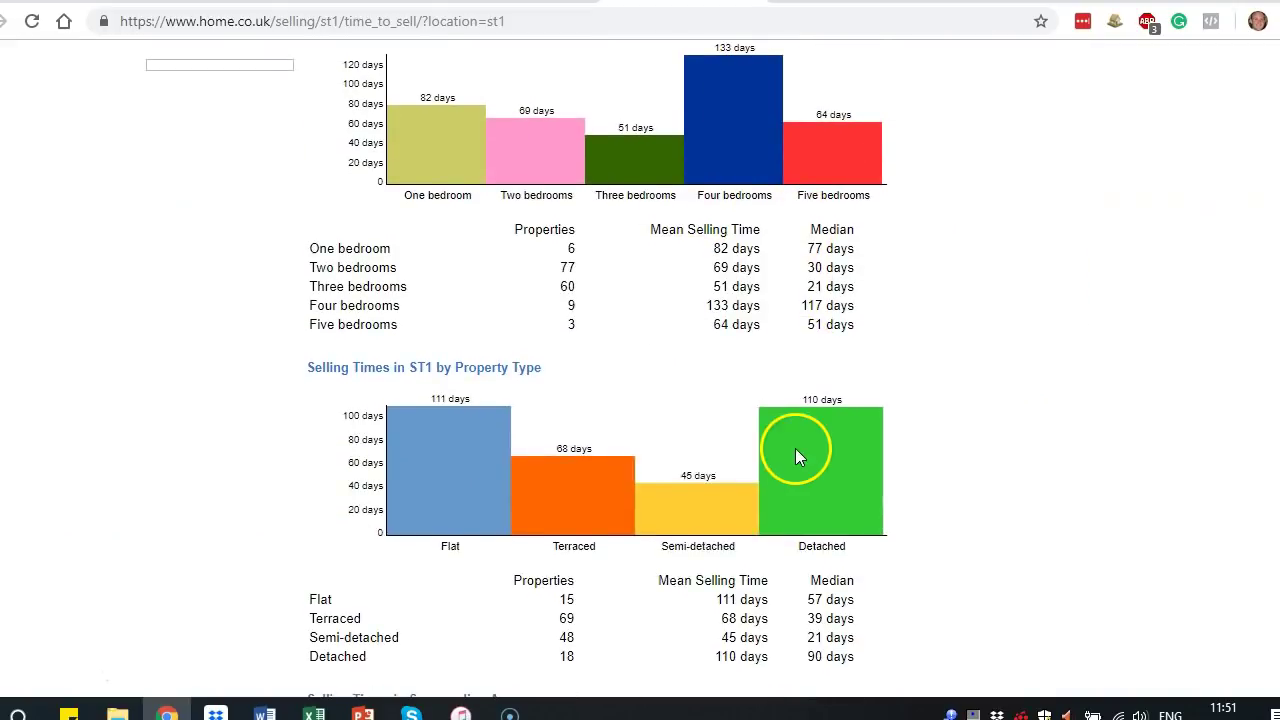
pyautogui.scroll(-3, 797, 450)
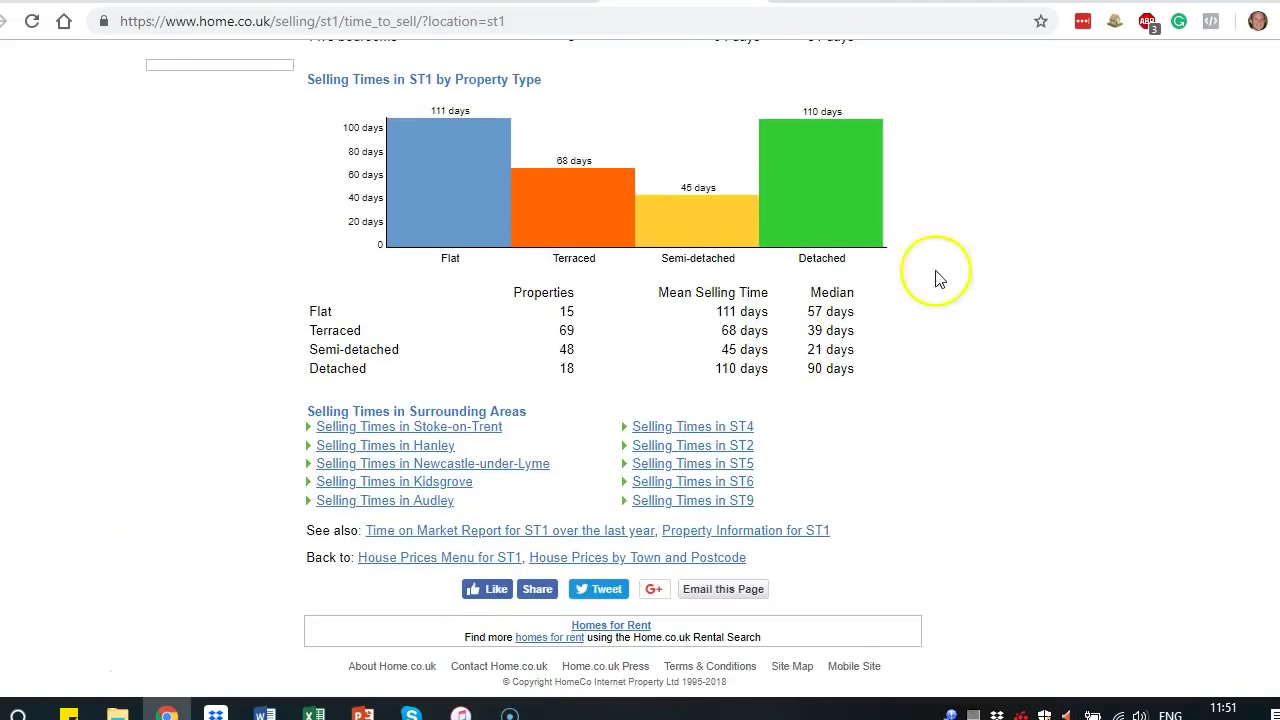
pyautogui.scroll(10, 900, 265)
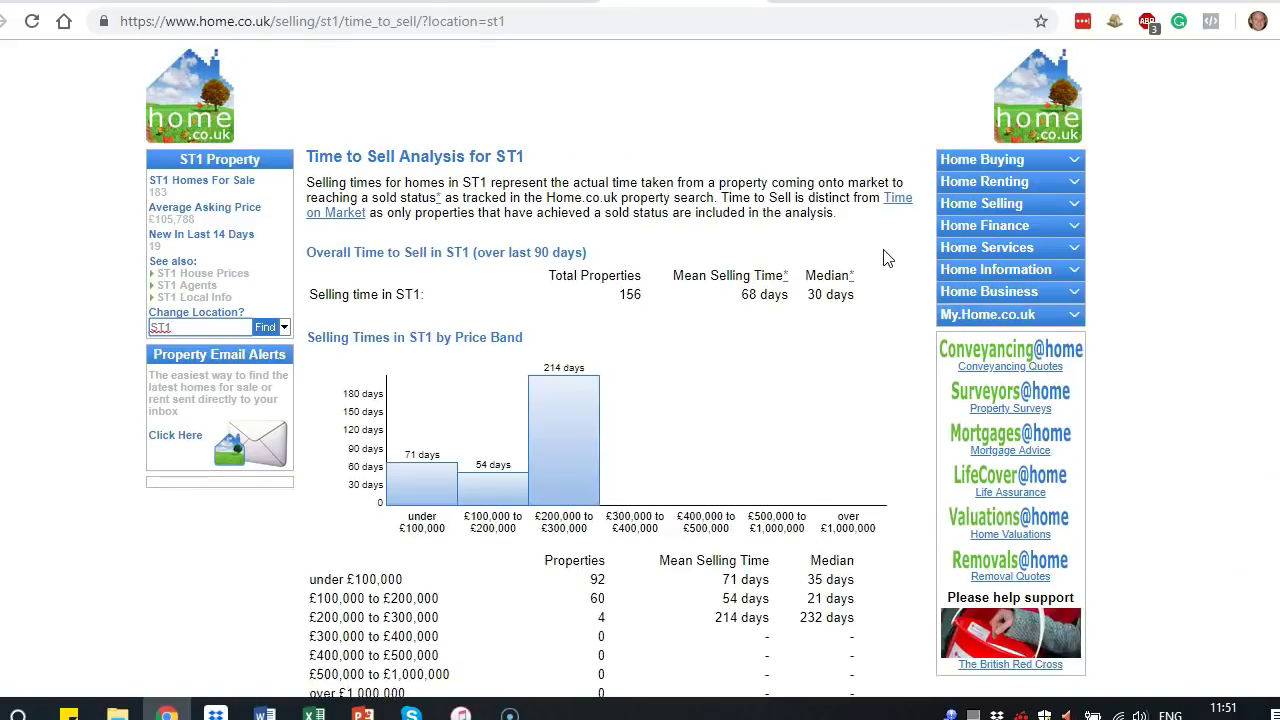
# - Examine the overall time to sell in ST1, highlighting the total properties and the median selling time
pyautogui.moveTo(470, 254); pyautogui.dragTo(432, 254)
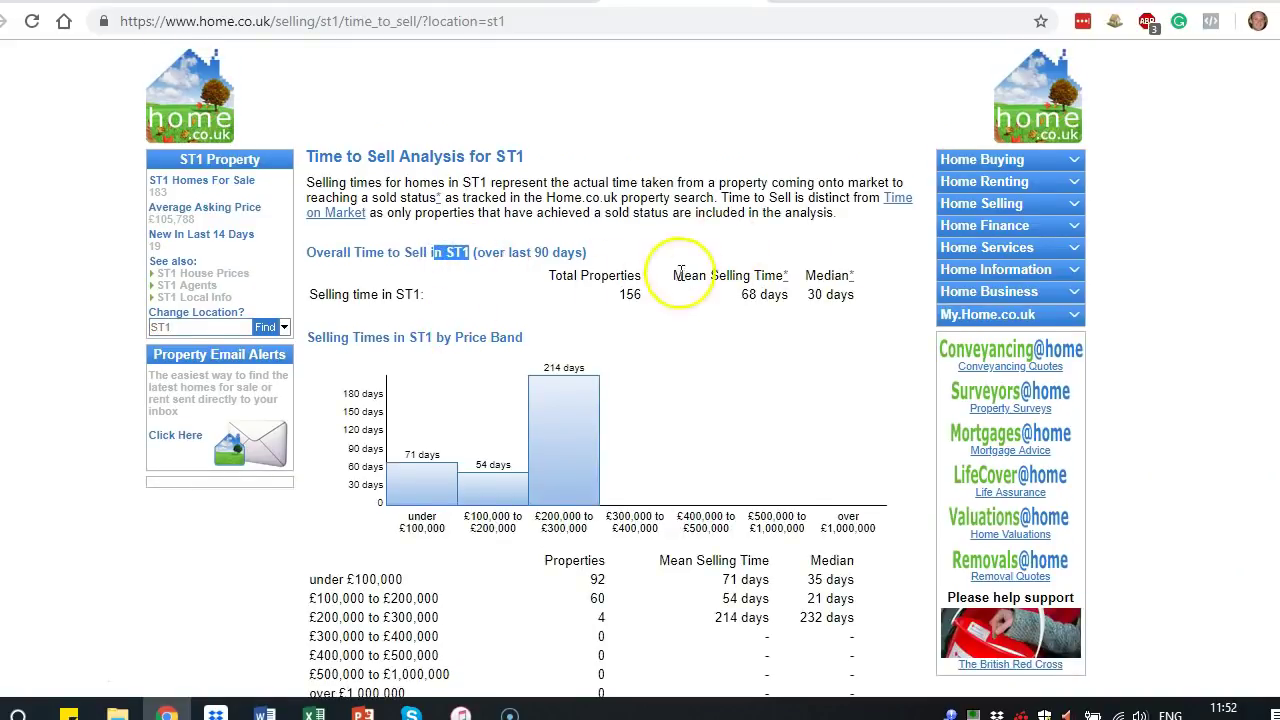
pyautogui.click(646, 307)
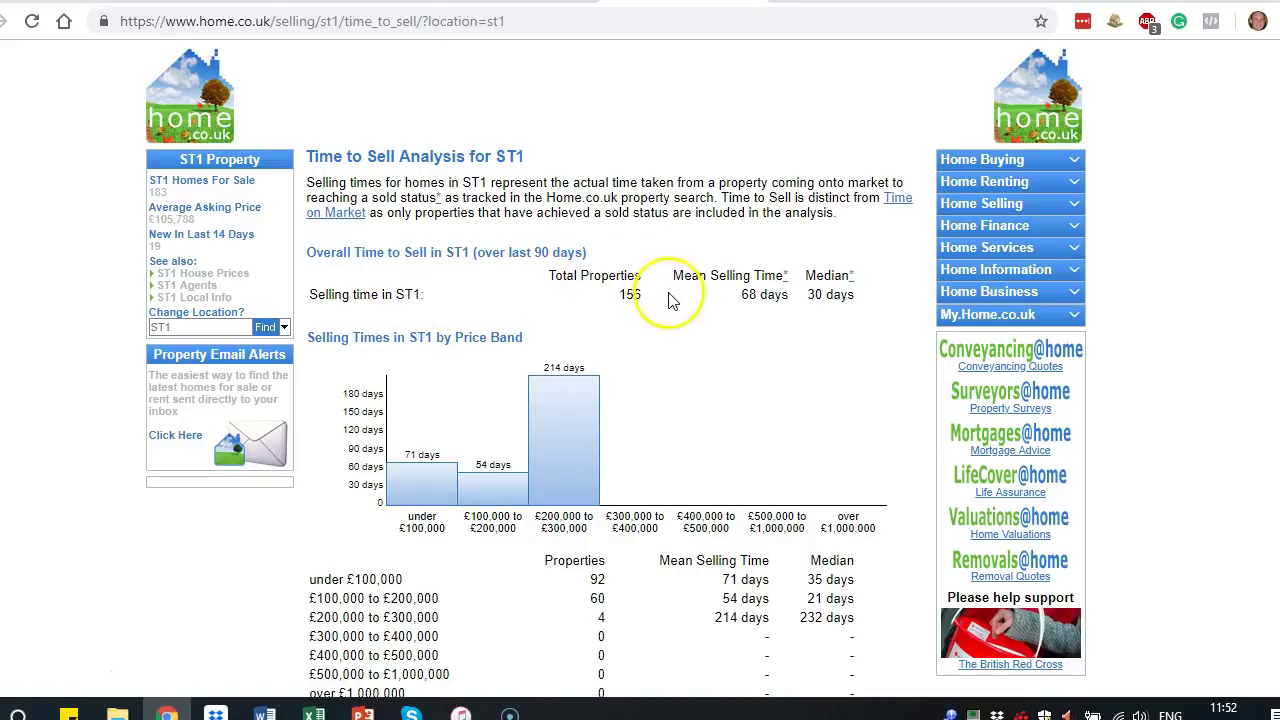
pyautogui.doubleClick(629, 294)
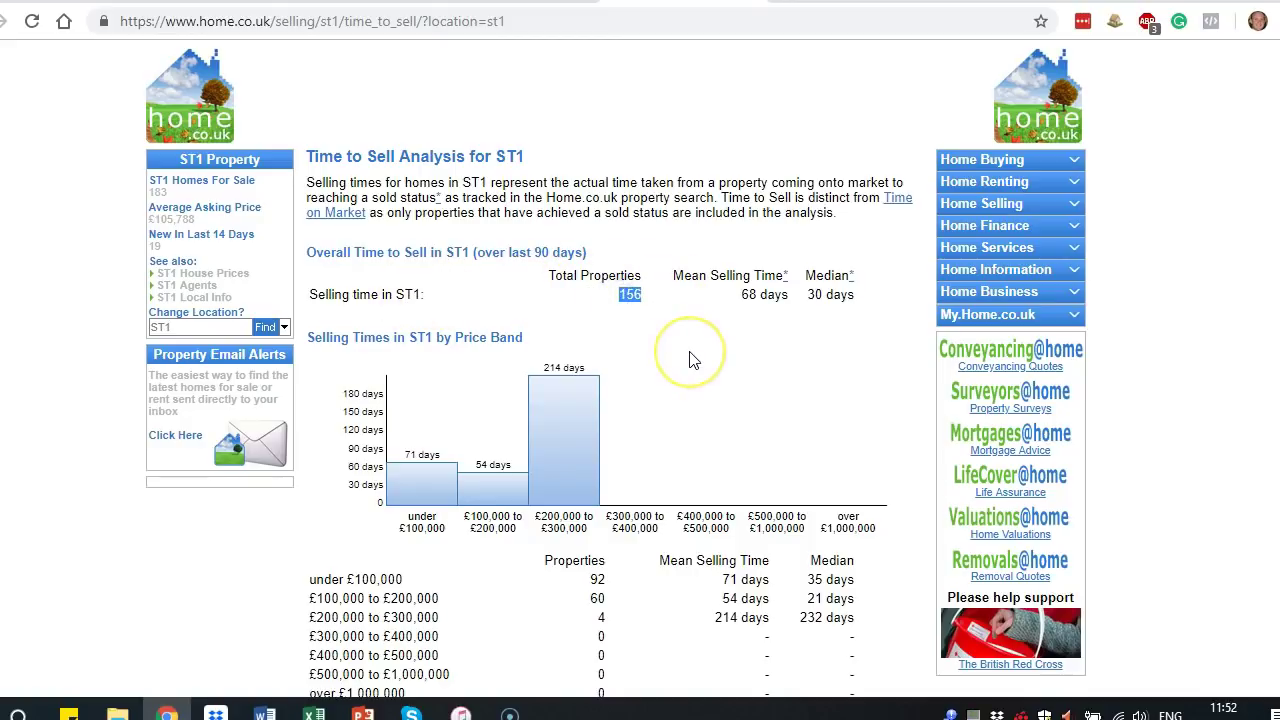
pyautogui.click(628, 298)
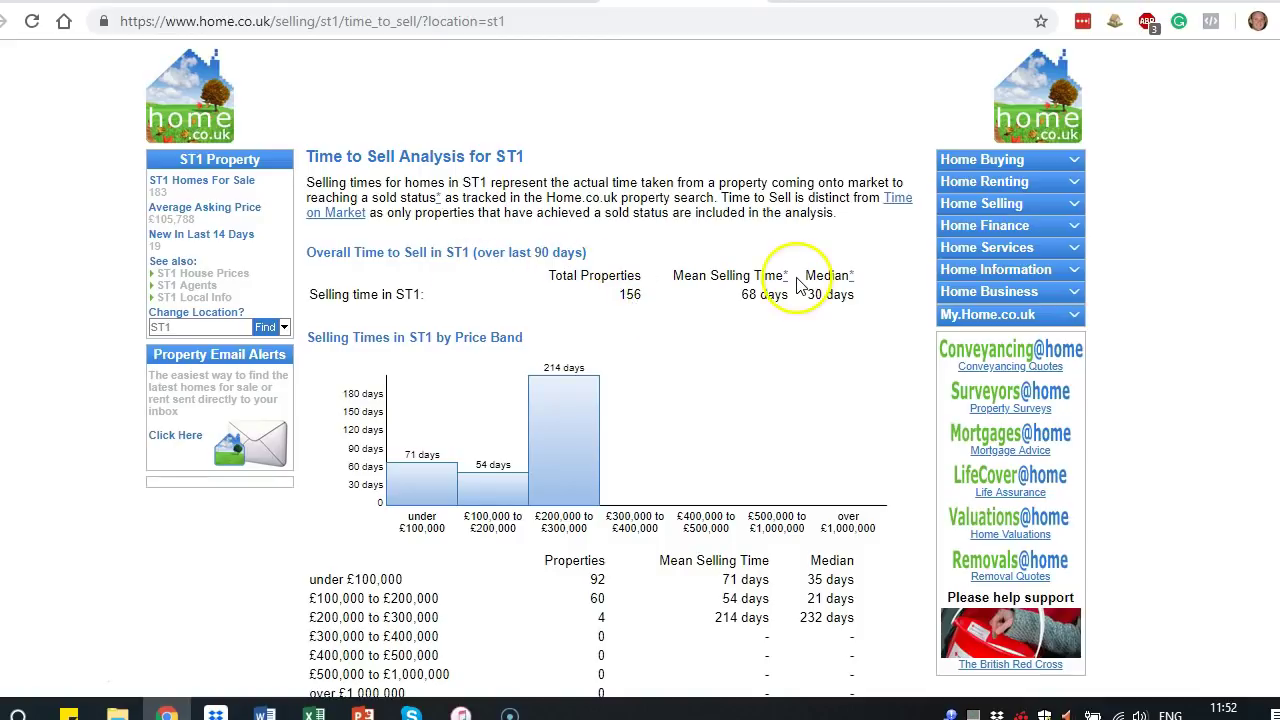
pyautogui.moveTo(853, 295); pyautogui.dragTo(808, 302)
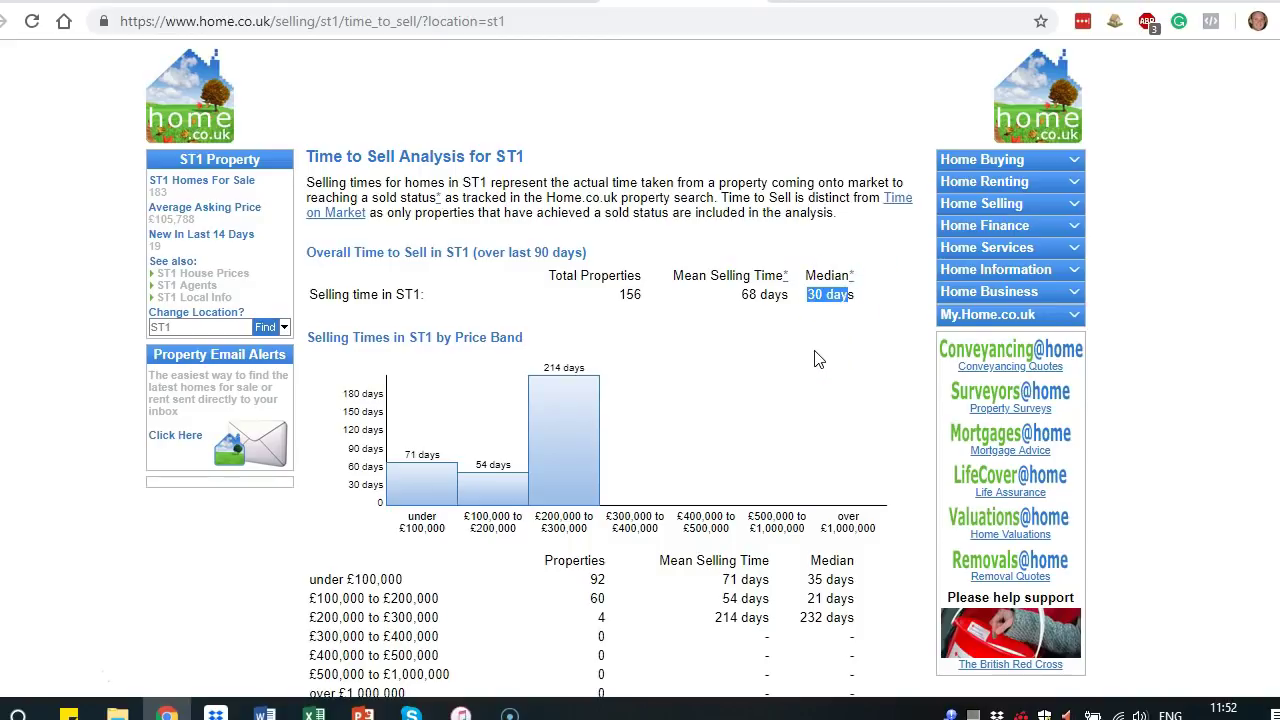
pyautogui.moveTo(826, 294)
pyautogui.mouseDown()
pyautogui.moveTo(845, 294)
pyautogui.moveTo(815, 296)
pyautogui.mouseUp()
pyautogui.click(815, 296)
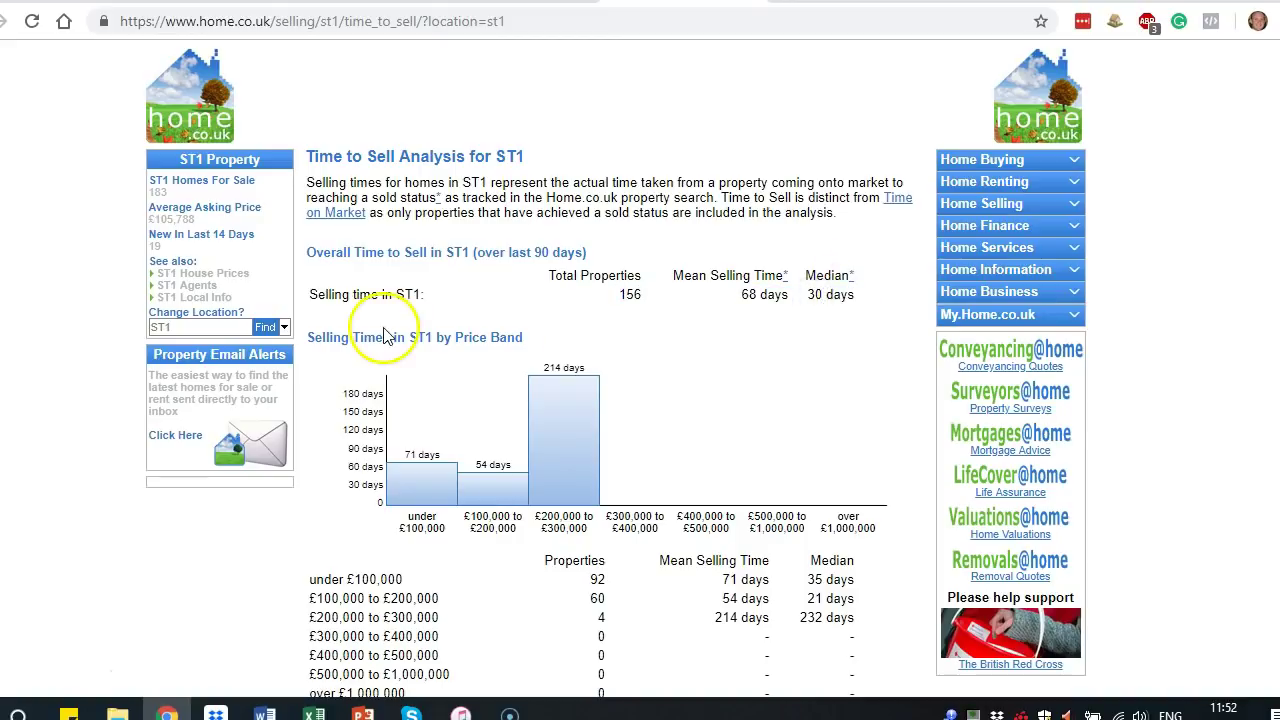
# - Return to Excel and check ST1's median selling time entry against the Current Demand criterion
pyautogui.click(316, 712)
pyautogui.click(1022, 487)
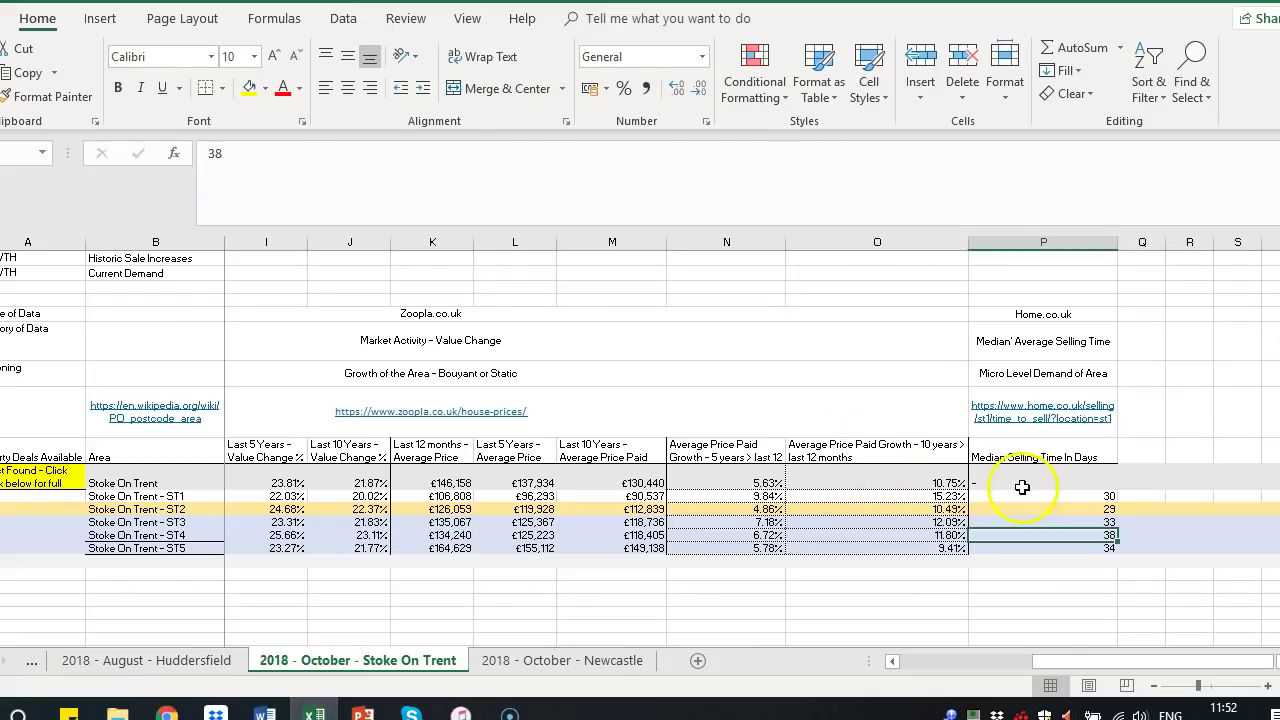
pyautogui.click(1024, 490)
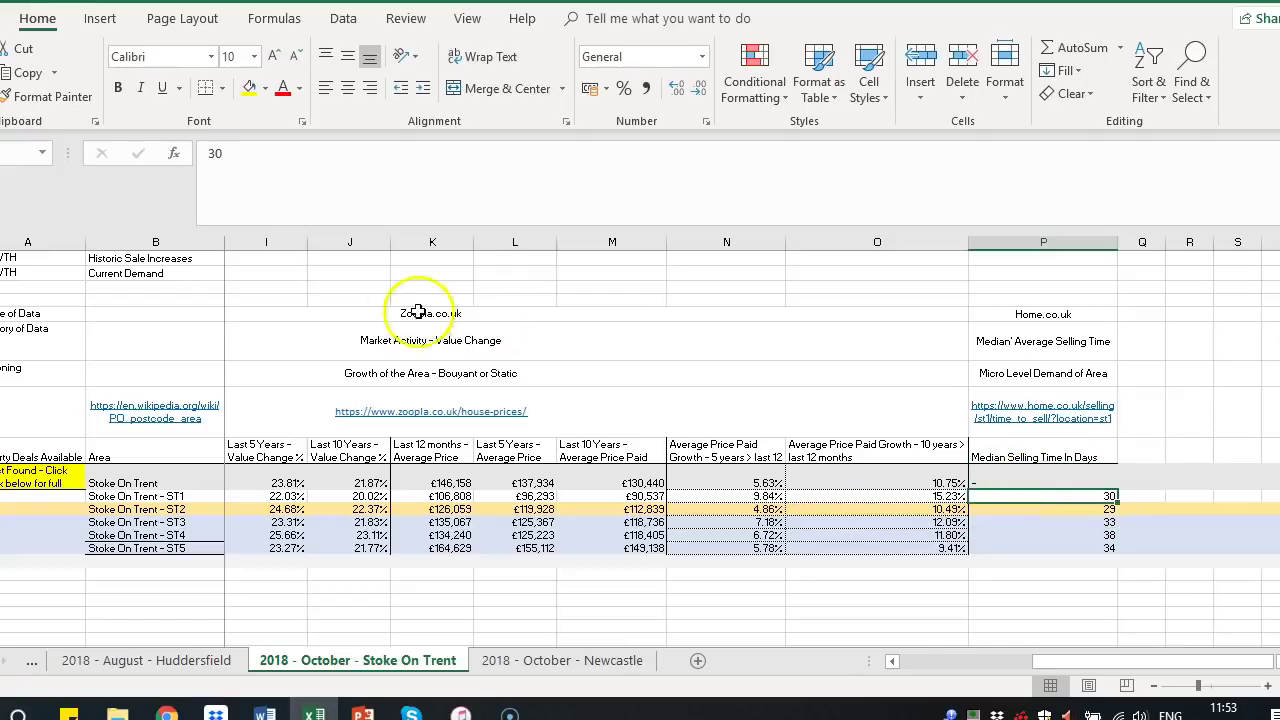
pyautogui.click(277, 286)
pyautogui.press('Left')
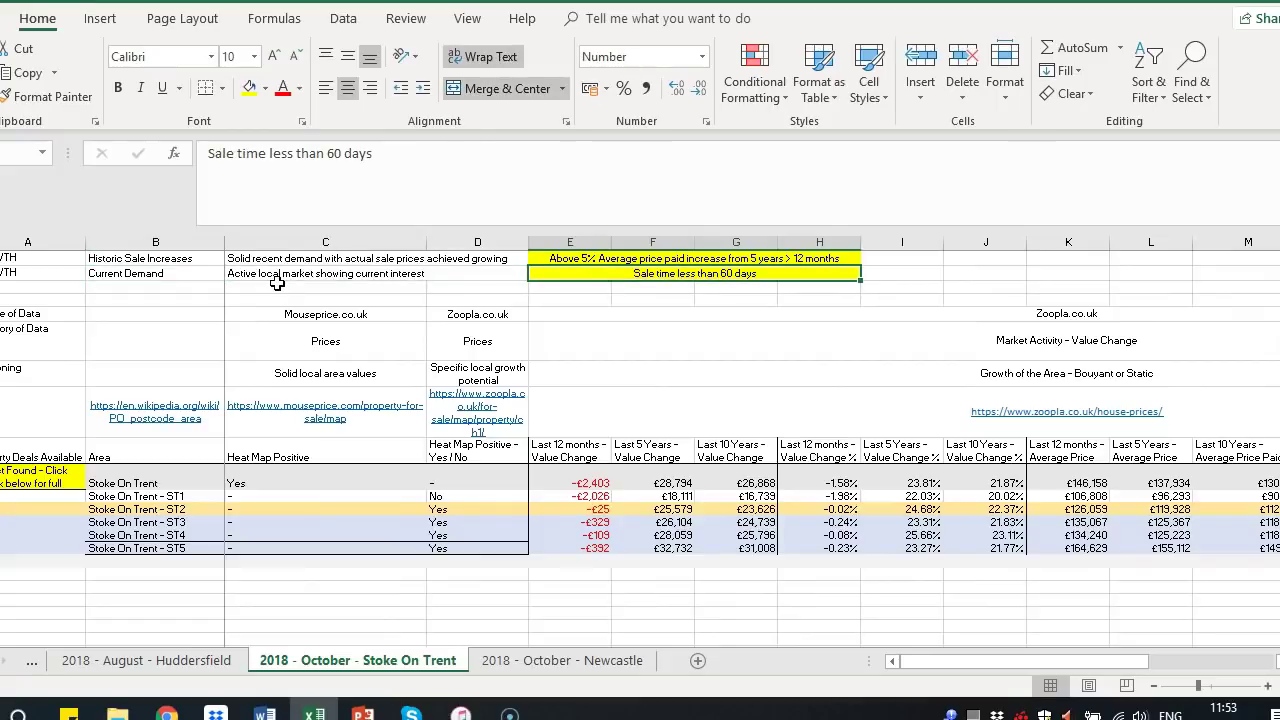
# - Scan along the Current Demand row past the Zoopla columns to the Home.co.uk Median Selling Time In Days column
pyautogui.press('Right')
pyautogui.press('Right')
pyautogui.press('Right')
pyautogui.press('Right')
pyautogui.press('Right')
pyautogui.press('Right')
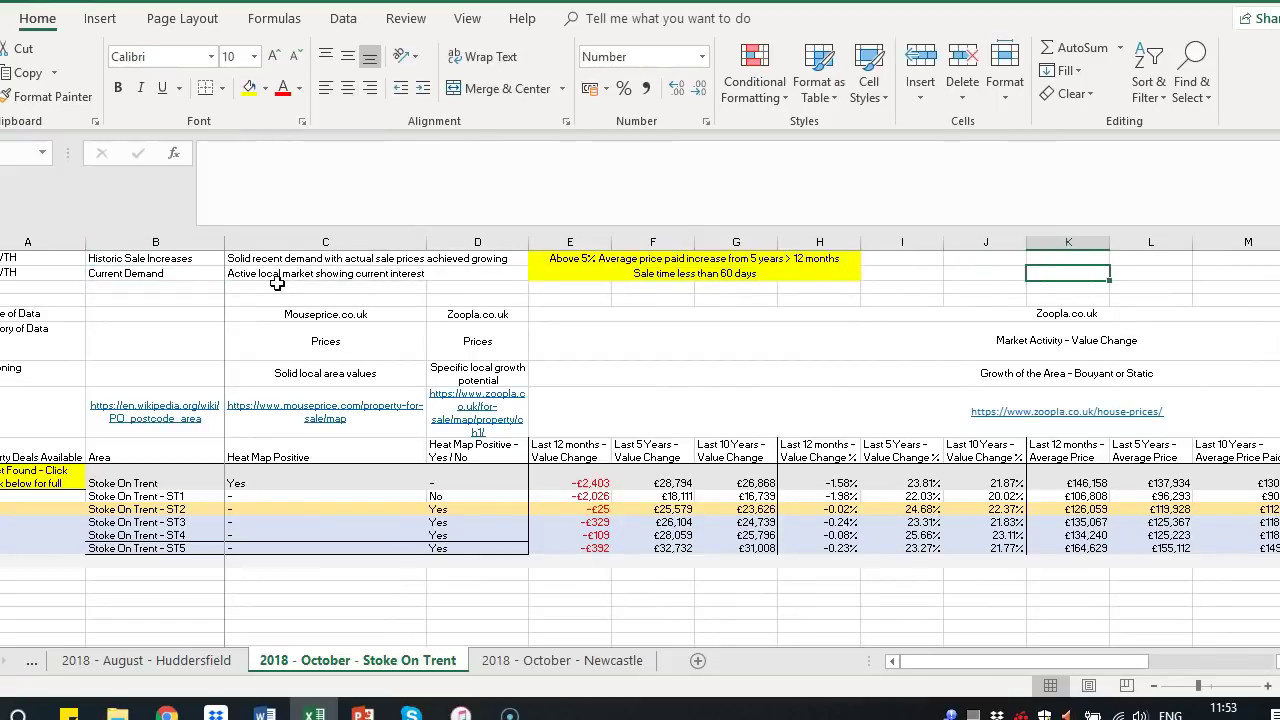
pyautogui.press('Right')
pyautogui.press('Right')
pyautogui.press('Right')
pyautogui.press('Right')
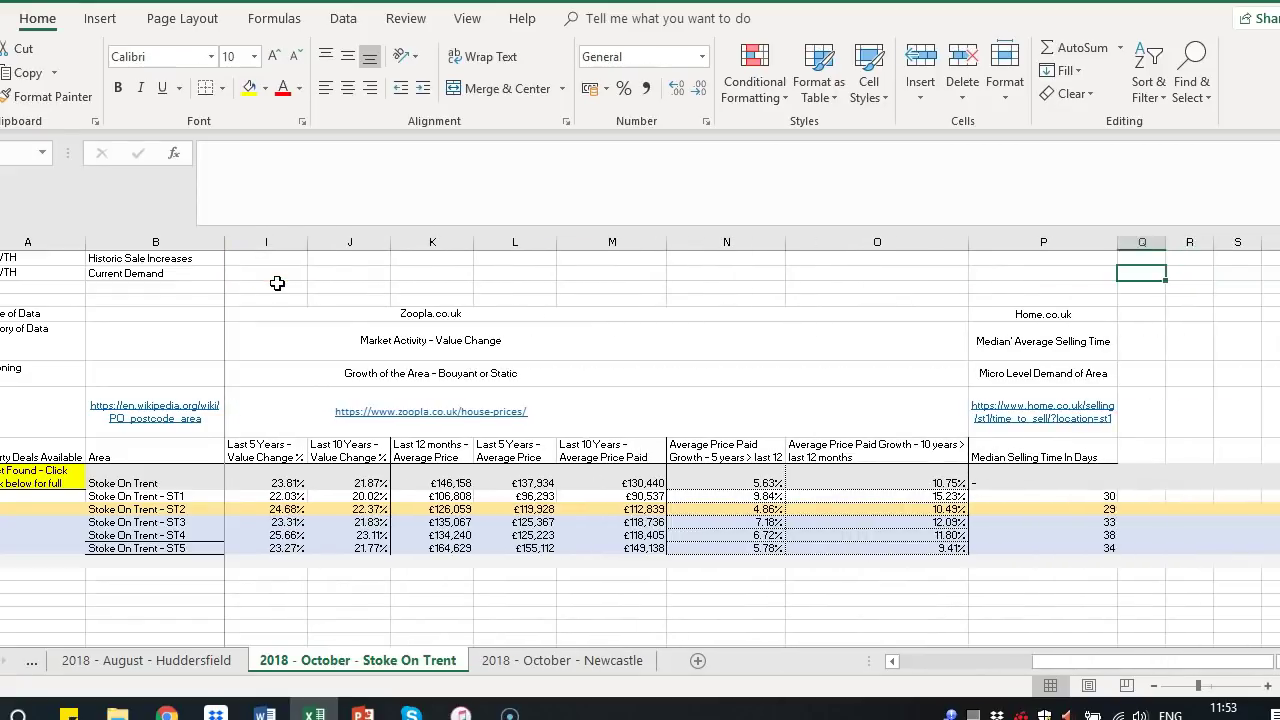
# - Examine ST1's Median Selling Time In Days entry alongside its 10-year average price paid growth
pyautogui.press('Down')
pyautogui.press('Down')
pyautogui.press('Right')
pyautogui.press('Right')
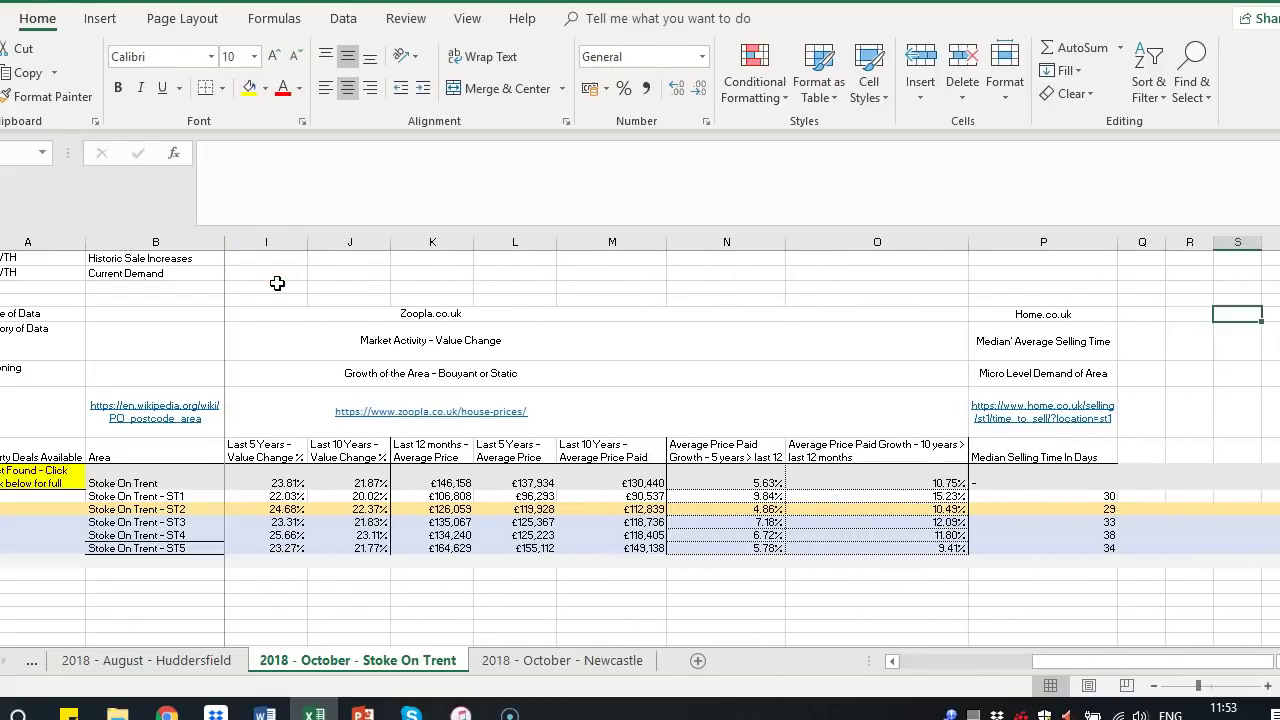
pyautogui.press('Left')
pyautogui.press('Left')
pyautogui.press('Down')
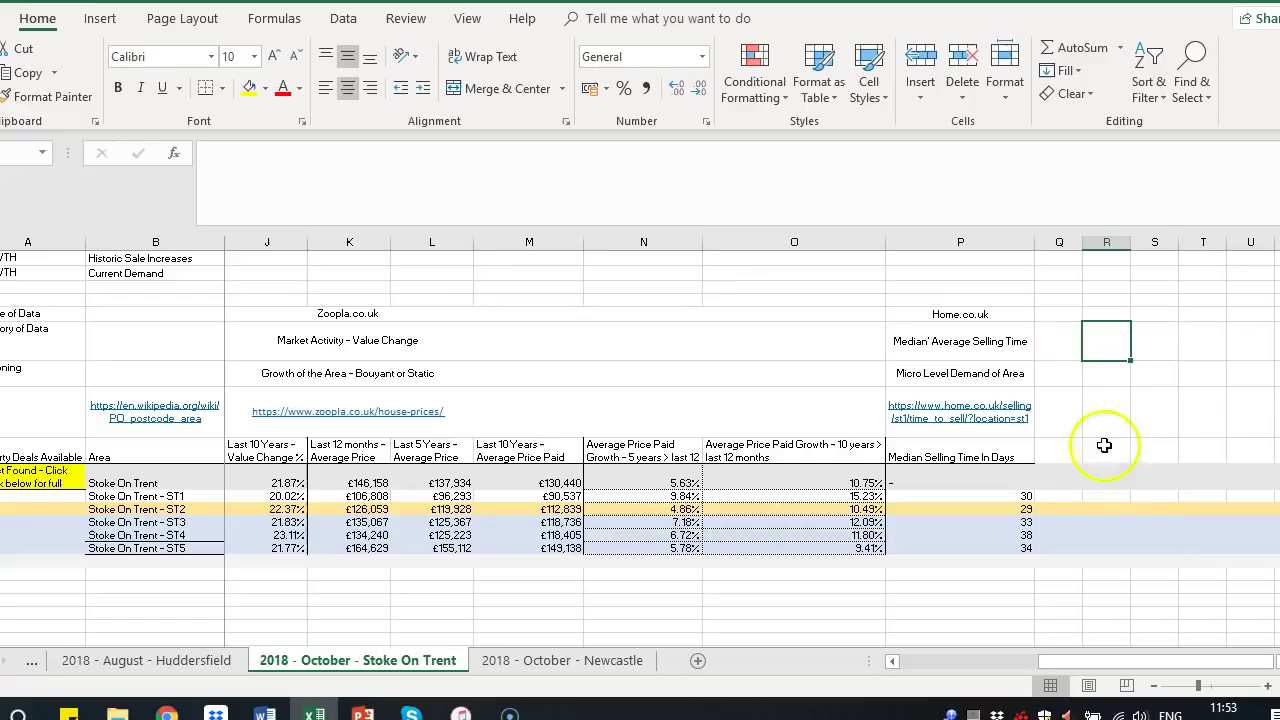
pyautogui.click(1152, 522)
pyautogui.scroll(-1, 1169, 530)
pyautogui.click(977, 481)
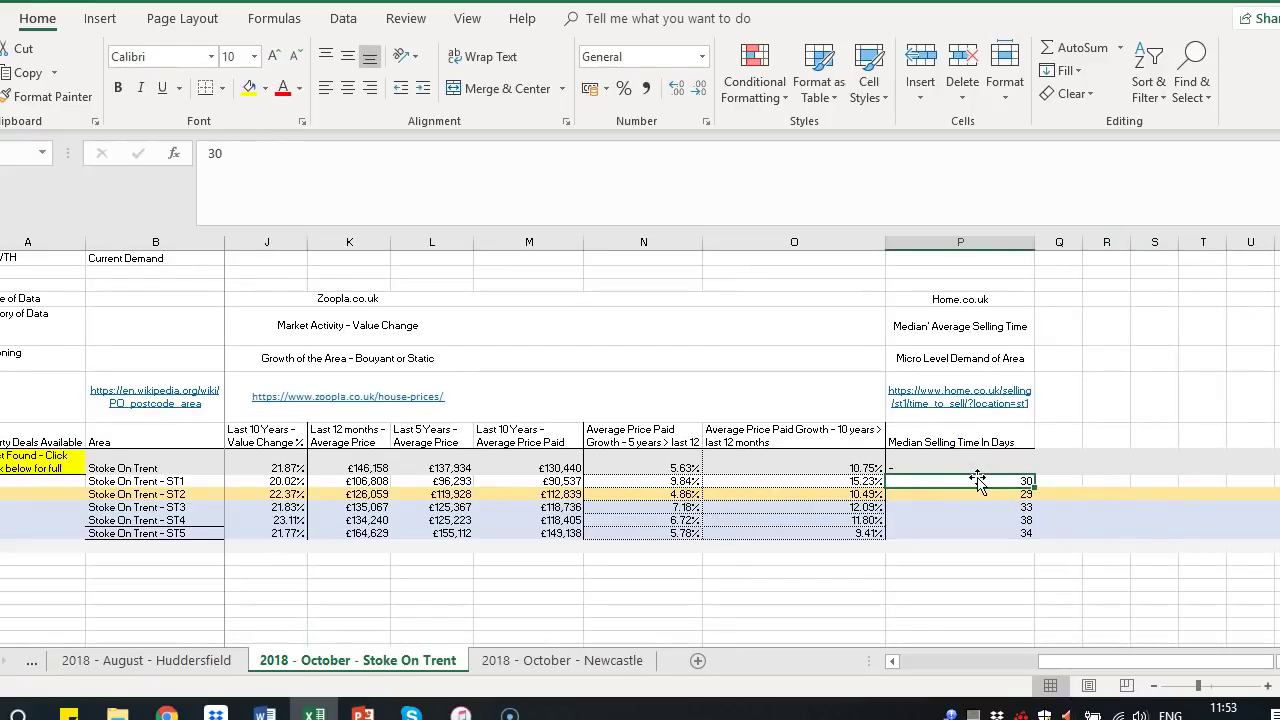
pyautogui.press('Left')
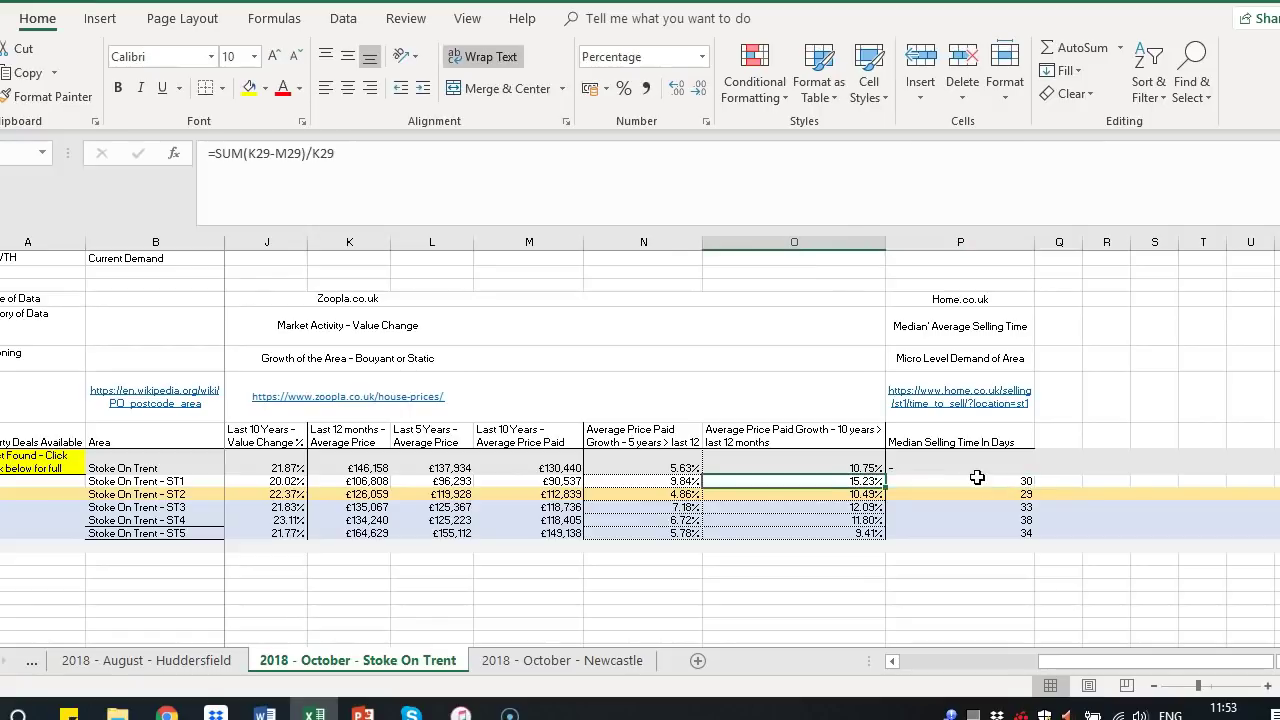
pyautogui.press('Right')
pyautogui.press('Left')
pyautogui.press('Right')
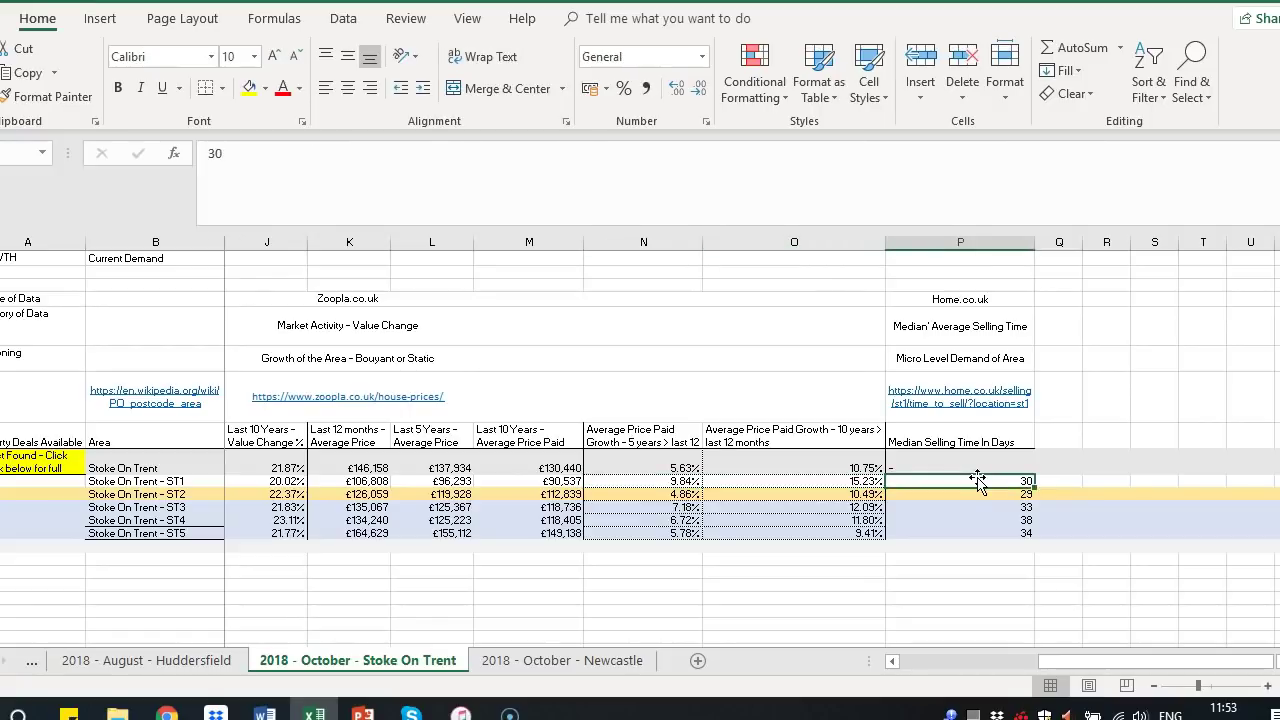
# - Review the Zoopla price growth and value change columns, working back to the heat map columns beside the area names
pyautogui.click(630, 472)
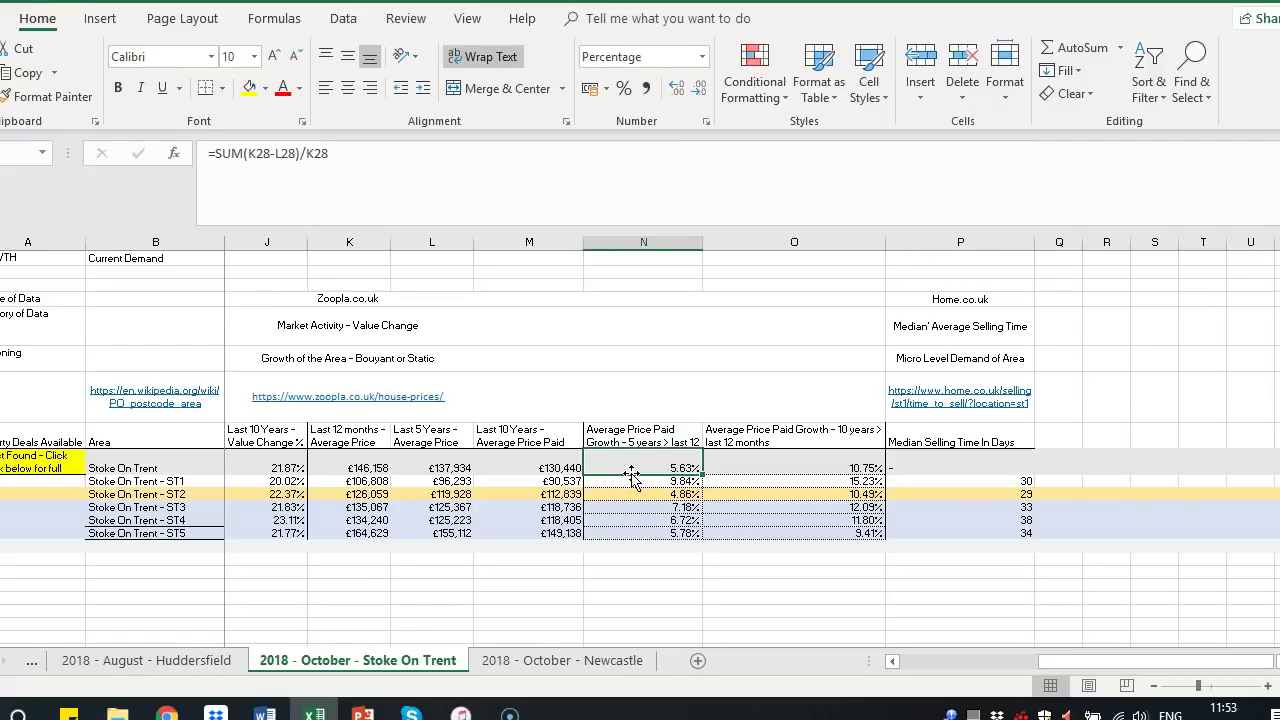
pyautogui.click(287, 507)
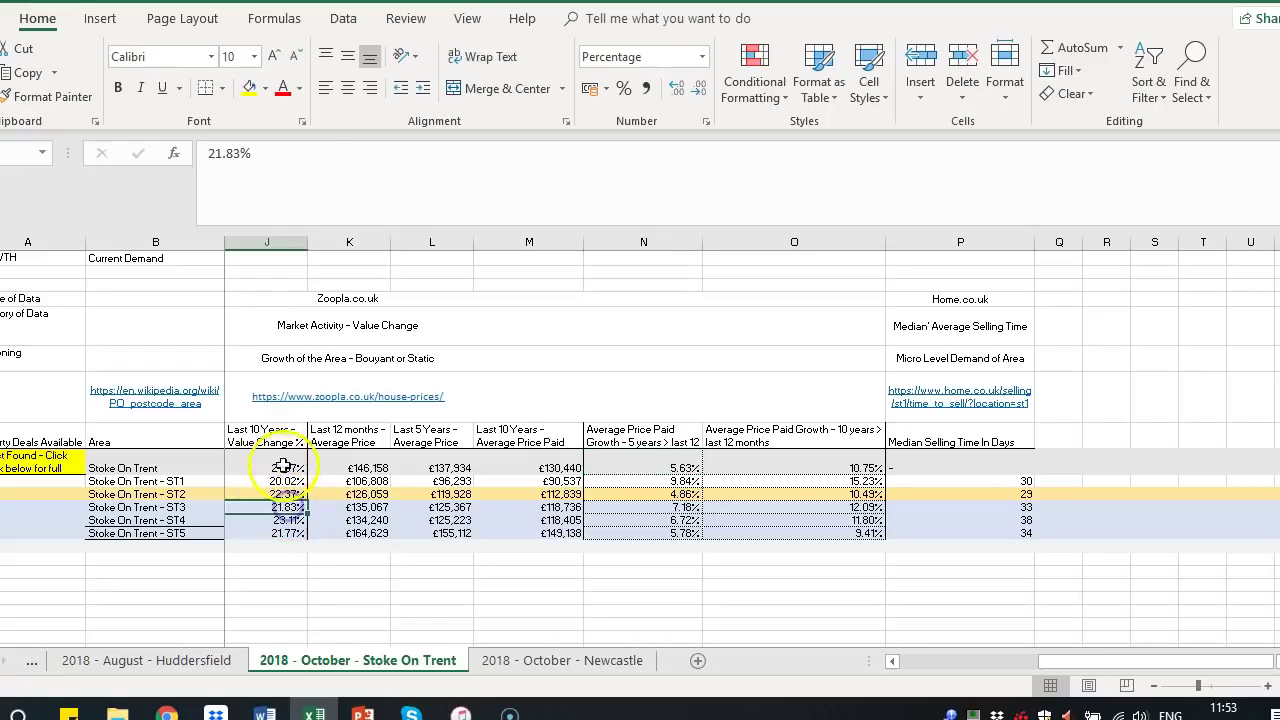
pyautogui.press('Left')
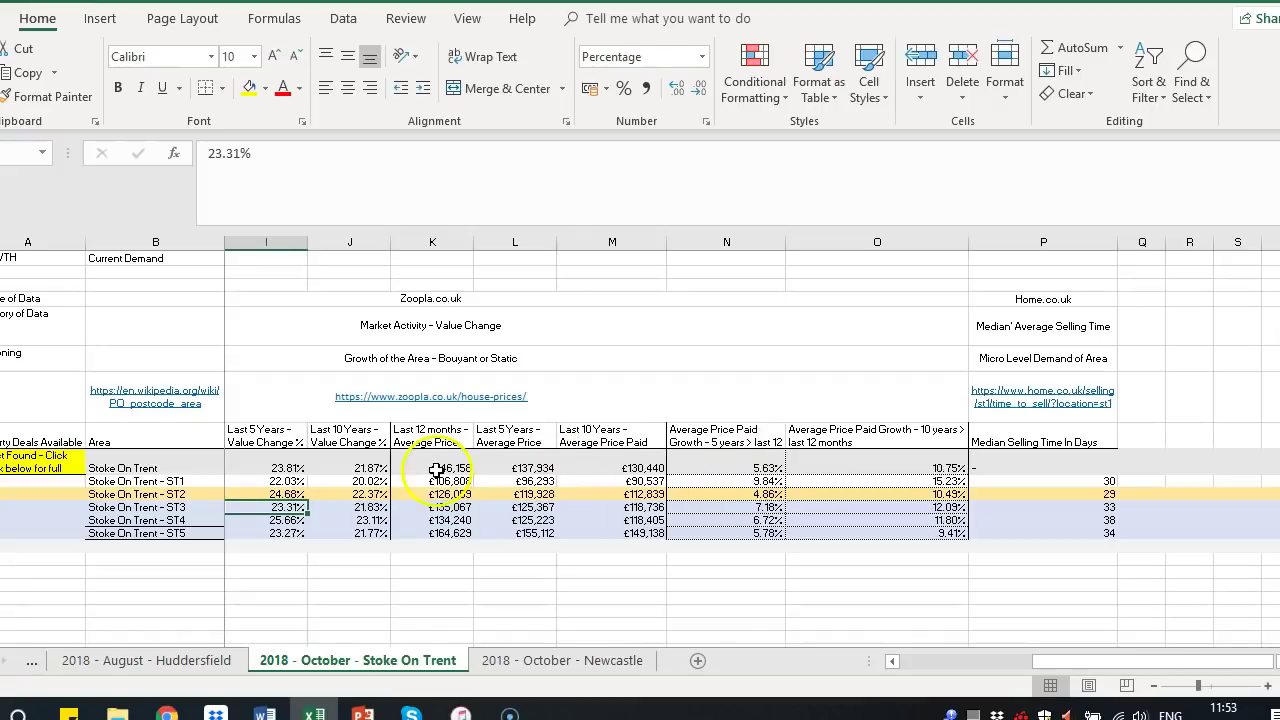
pyautogui.click(427, 553)
pyautogui.hotkey('ctrl', 'z')
pyautogui.hotkey('ctrl', 'z')
pyautogui.hotkey('ctrl', 'z')
pyautogui.hotkey('ctrl', 'z')
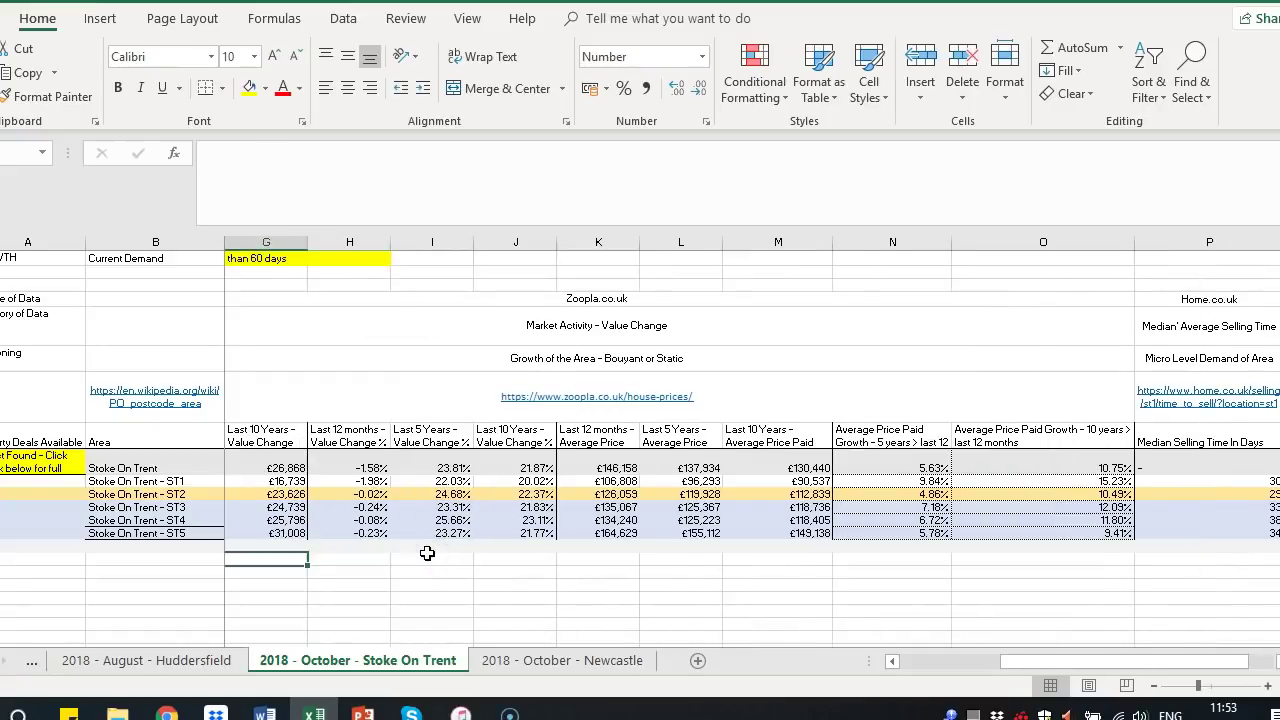
pyautogui.hotkey('ctrl', 'z')
pyautogui.hotkey('ctrl', 'z')
pyautogui.hotkey('ctrl', 'z')
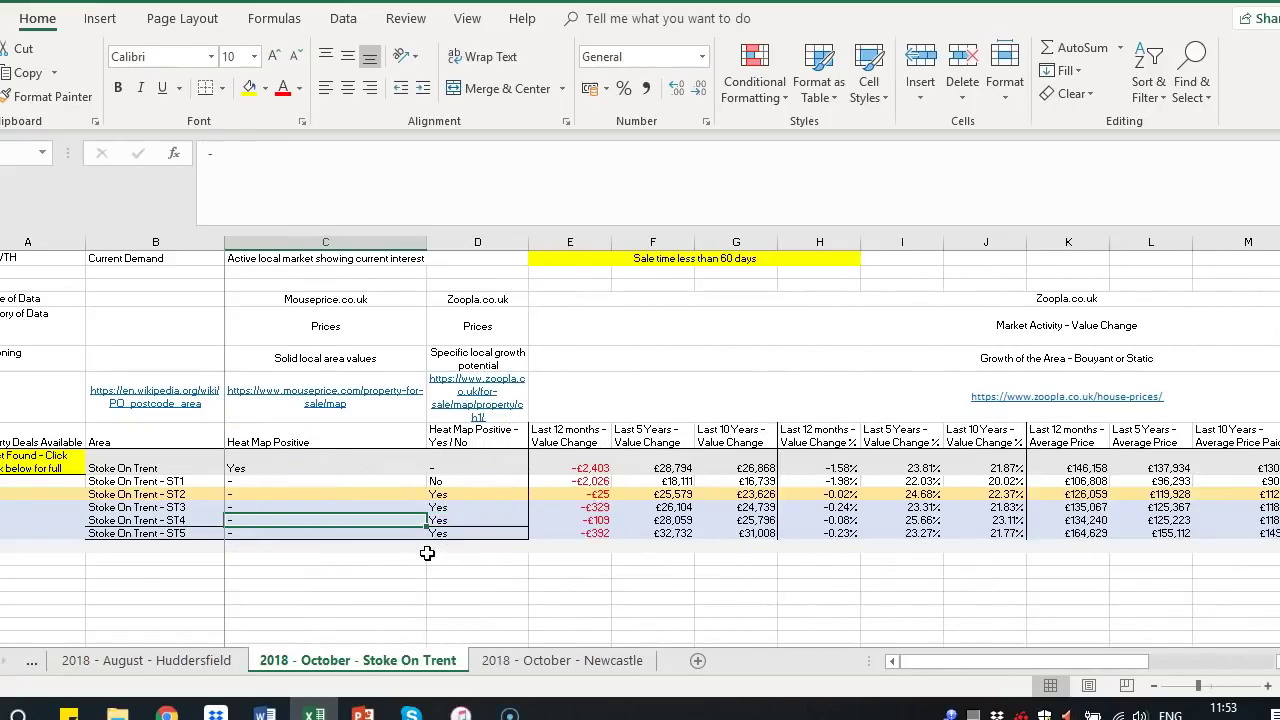
pyautogui.hotkey('ctrl', 'z')
pyautogui.hotkey('ctrl', 'z')
pyautogui.hotkey('ctrl', 'z')
pyautogui.hotkey('ctrl', 'z')
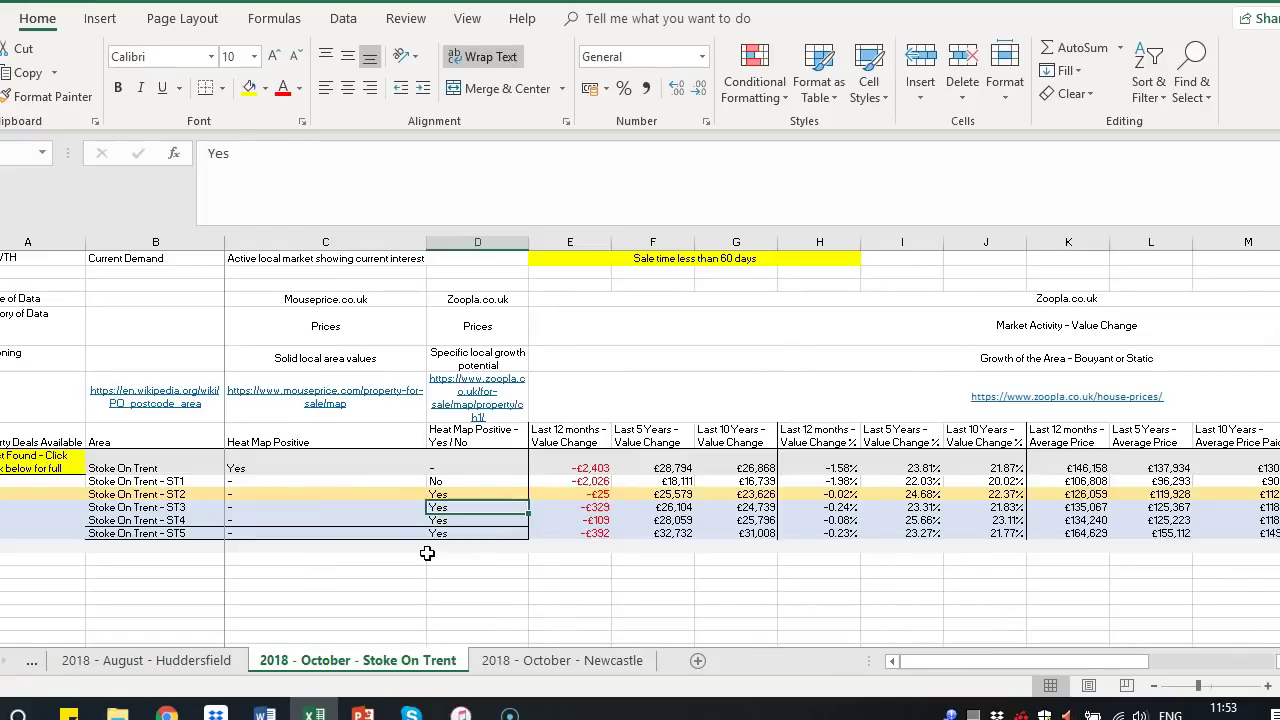
# - Scan the ST3 row from its Zoopla heat map entry through value change and price growth to median selling time
pyautogui.press('Right')
pyautogui.press('Right')
pyautogui.press('Right')
pyautogui.press('Right')
pyautogui.press('Right')
pyautogui.press('Right')
pyautogui.press('Left')
pyautogui.press('Right')
pyautogui.press('Right')
pyautogui.press('Right')
pyautogui.press('Right')
pyautogui.press('Right')
pyautogui.press('Right')
pyautogui.press('Right')
pyautogui.press('Right')
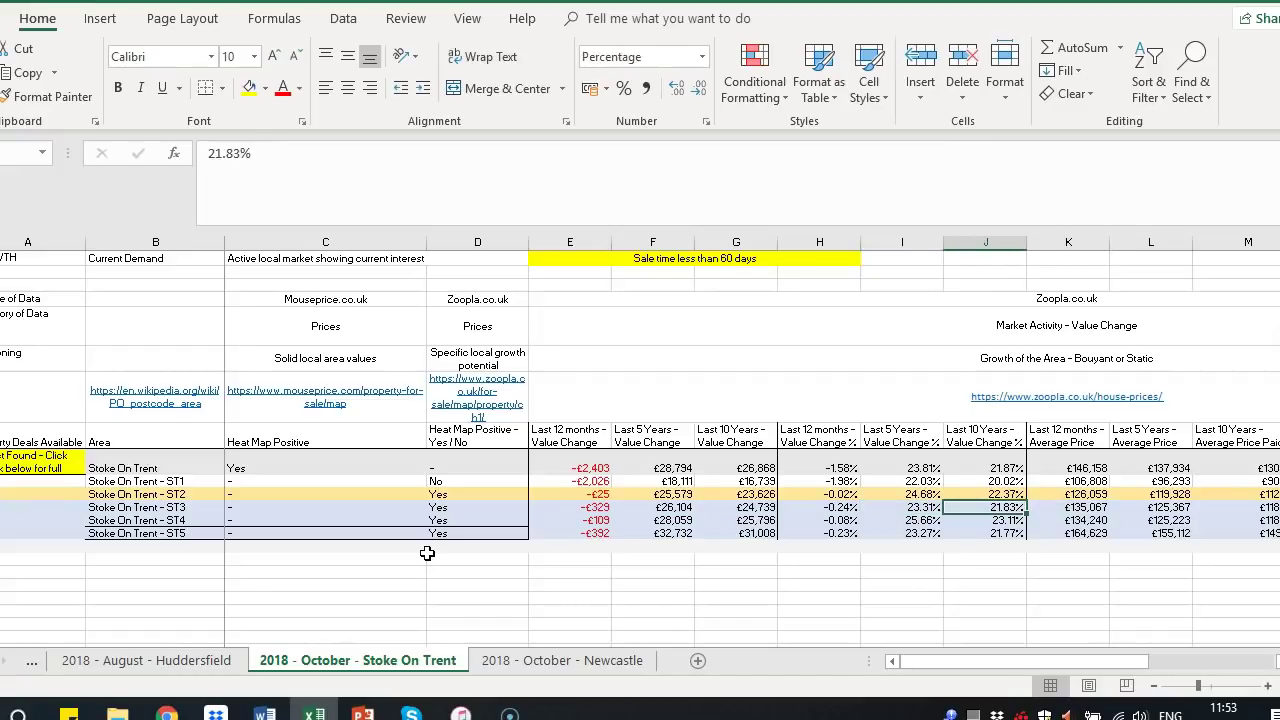
pyautogui.press('Left')
pyautogui.press('Left')
pyautogui.press('Left')
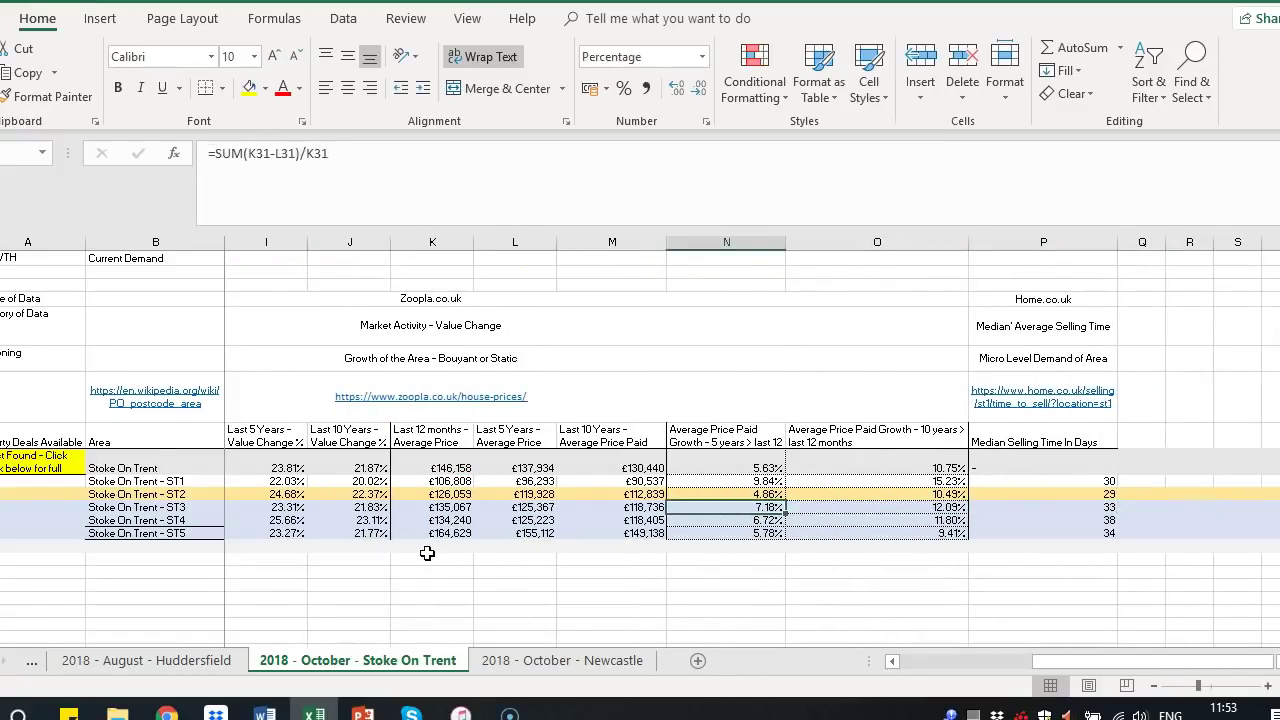
pyautogui.press('Right')
pyautogui.press('Right')
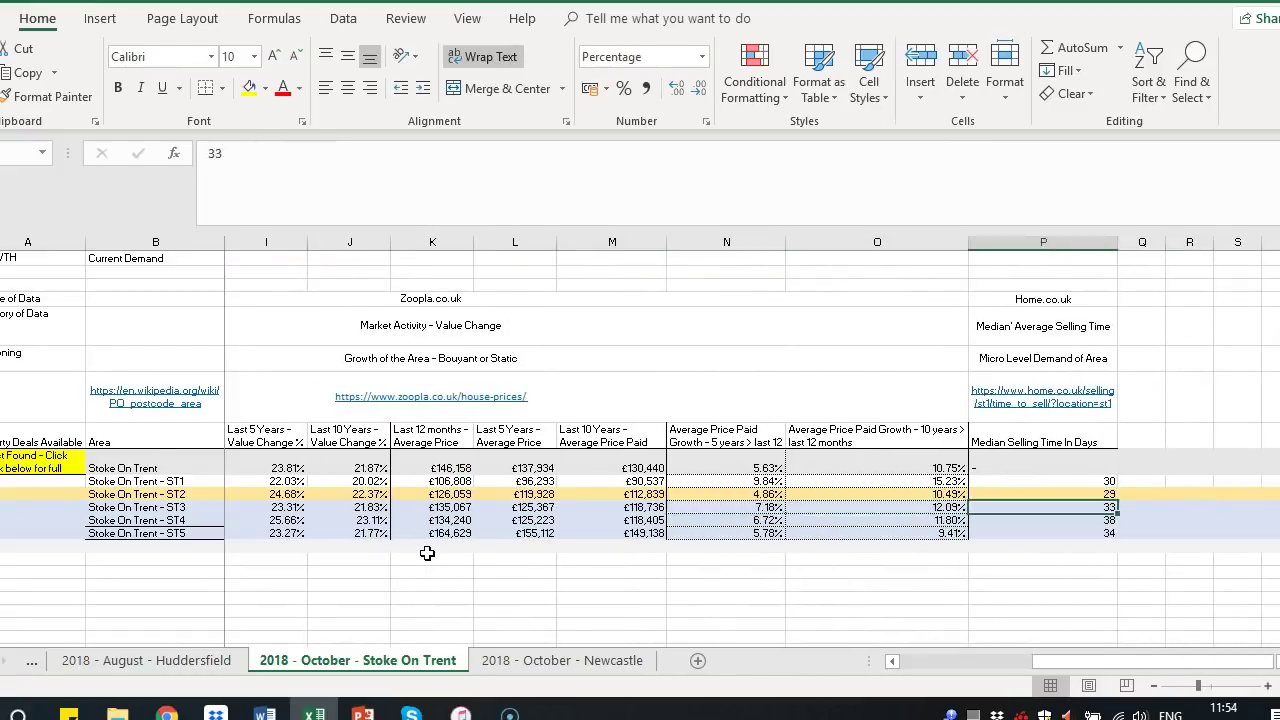
# - Compare the median selling times of ST1 to ST4 and check ST1's 5-year average price paid growth
pyautogui.press('Down')
pyautogui.press('Up')
pyautogui.press('Up')
pyautogui.press('Up')
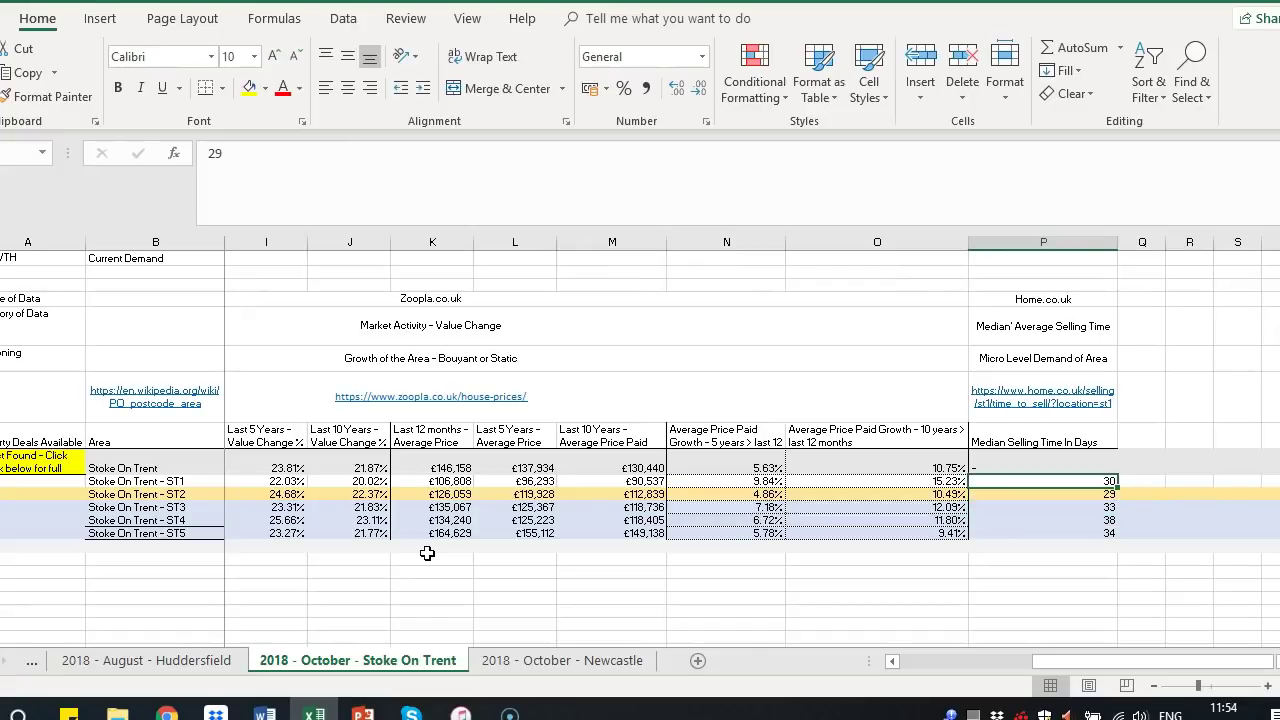
pyautogui.press('Left')
pyautogui.press('Left')
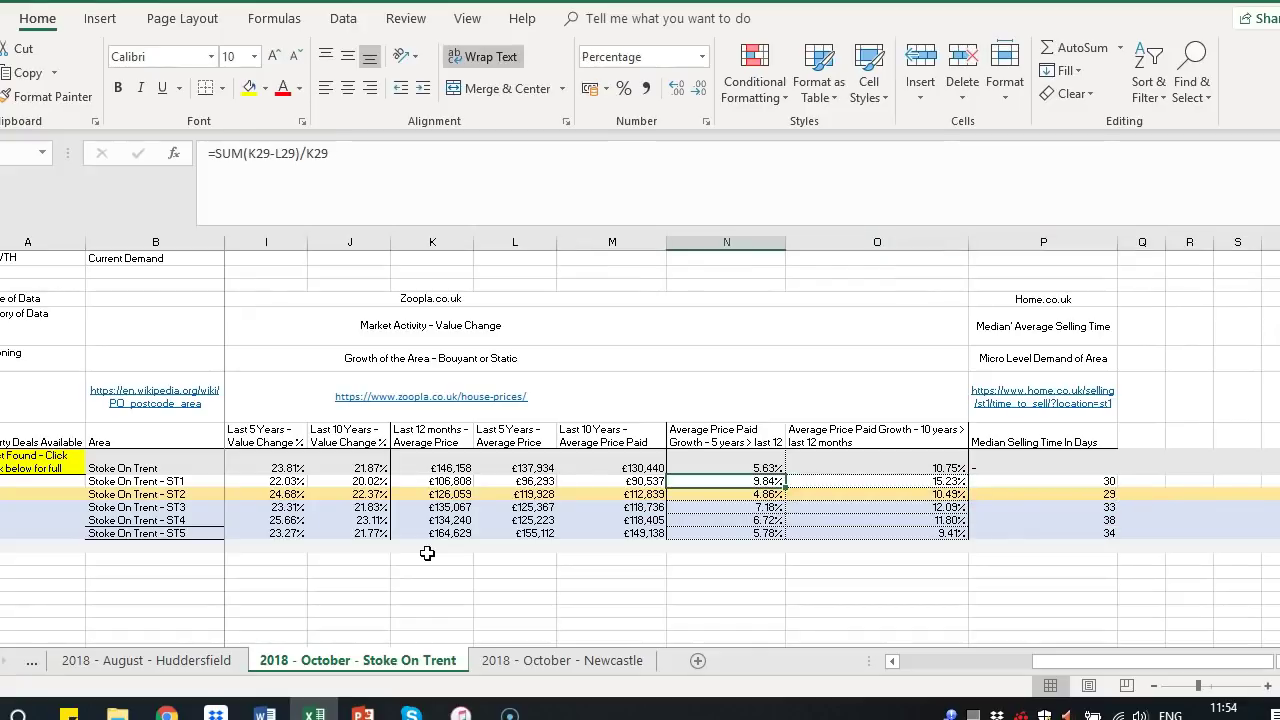
# - Compare the Zoopla heat map entries of ST1 and ST2, including ST2's adjacent Mouseprice entry
pyautogui.click(164, 482)
pyautogui.press('Down')
pyautogui.press('Up')
pyautogui.press('Right')
pyautogui.press('Right')
pyautogui.click(148, 494)
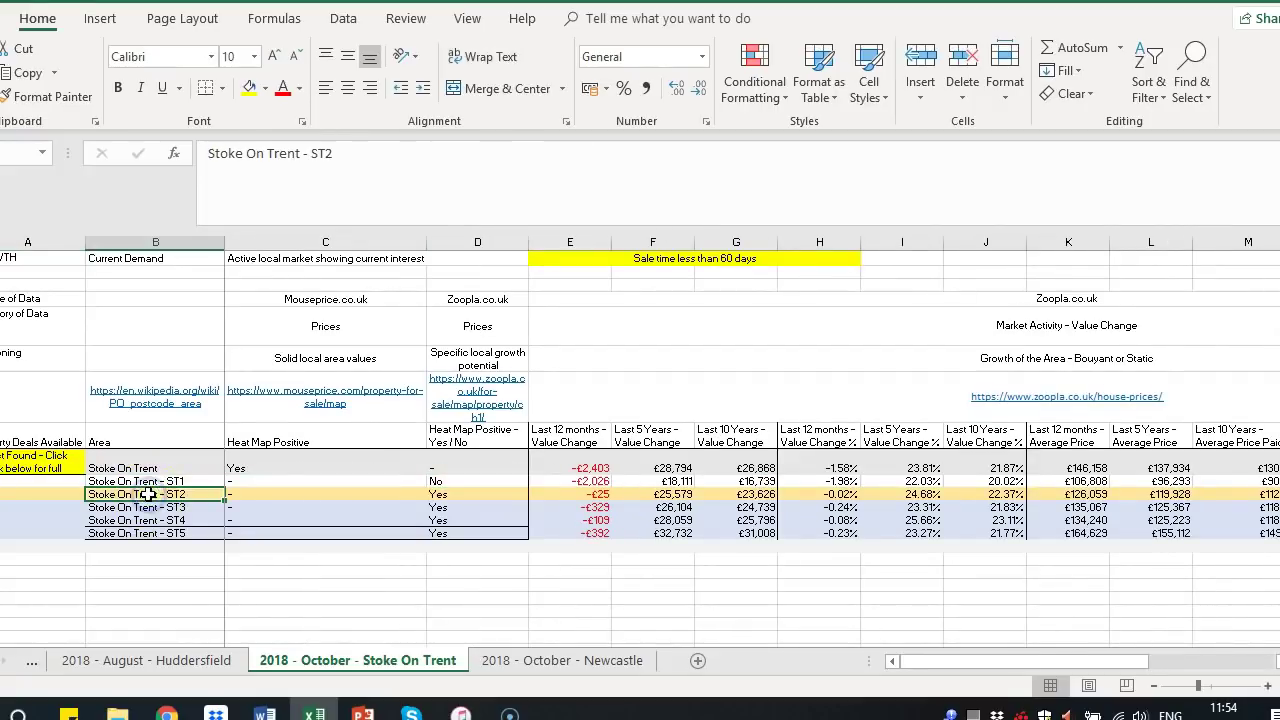
pyautogui.press('Right')
pyautogui.press('Right')
pyautogui.press('Up')
pyautogui.press('Down')
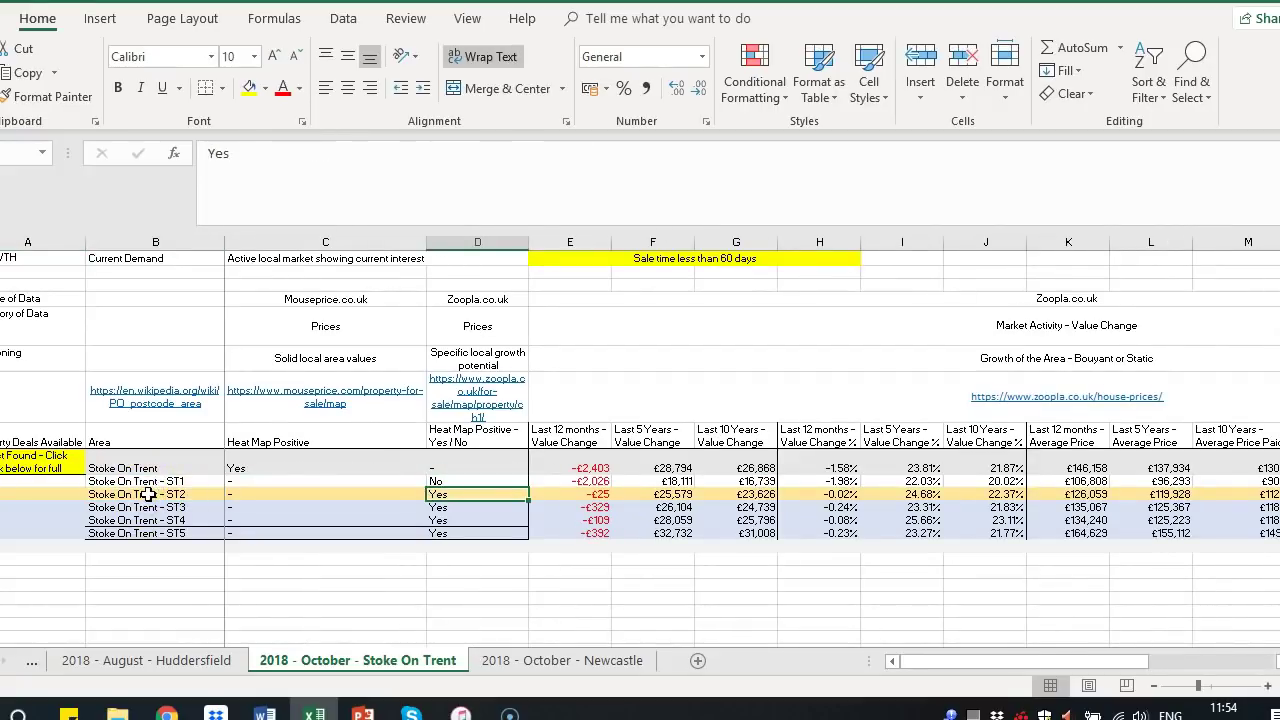
pyautogui.press('Up')
pyautogui.press('Down')
pyautogui.hotkey('shift', 'Left')
pyautogui.hotkey('shift', 'Right')
pyautogui.hotkey('shift', 'Left')
pyautogui.hotkey('shift', 'Right')
pyautogui.hotkey('shift', 'Left')
pyautogui.hotkey('shift', 'Right')
pyautogui.hotkey('shift', 'Left')
pyautogui.hotkey('shift', 'Right')
pyautogui.press('Left')
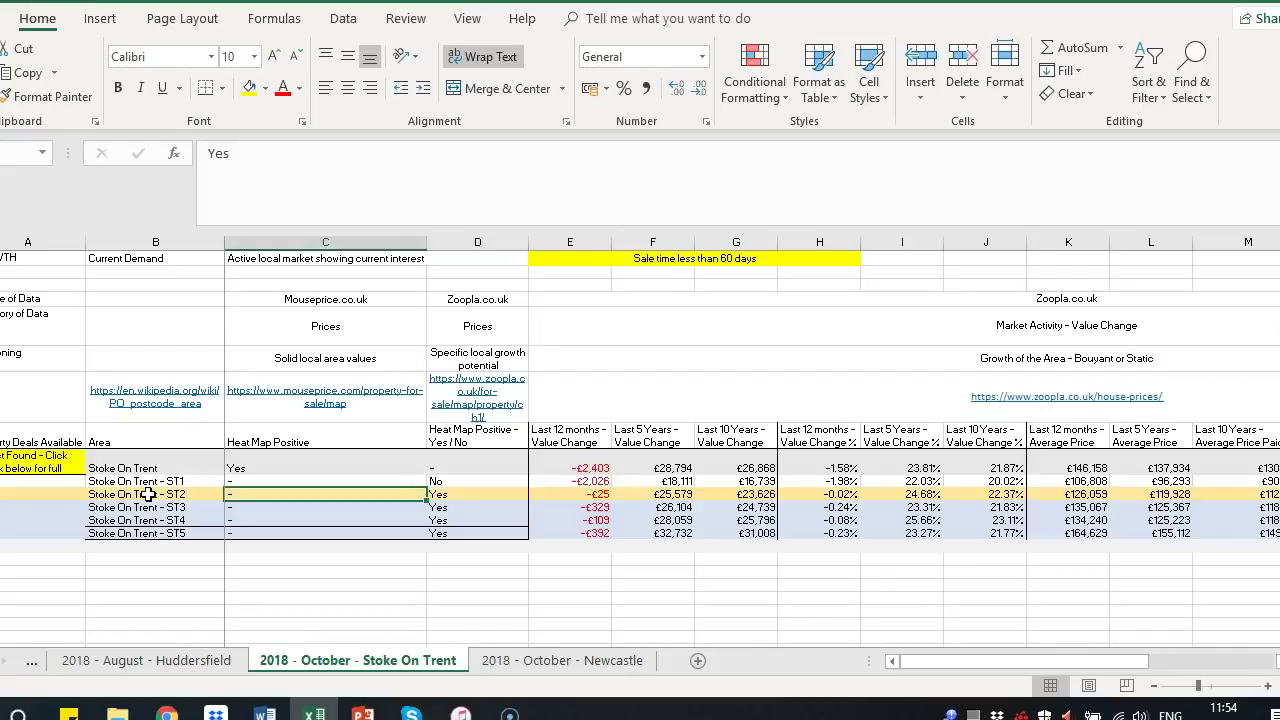
pyautogui.press('Left')
pyautogui.press('Right')
pyautogui.press('Right')
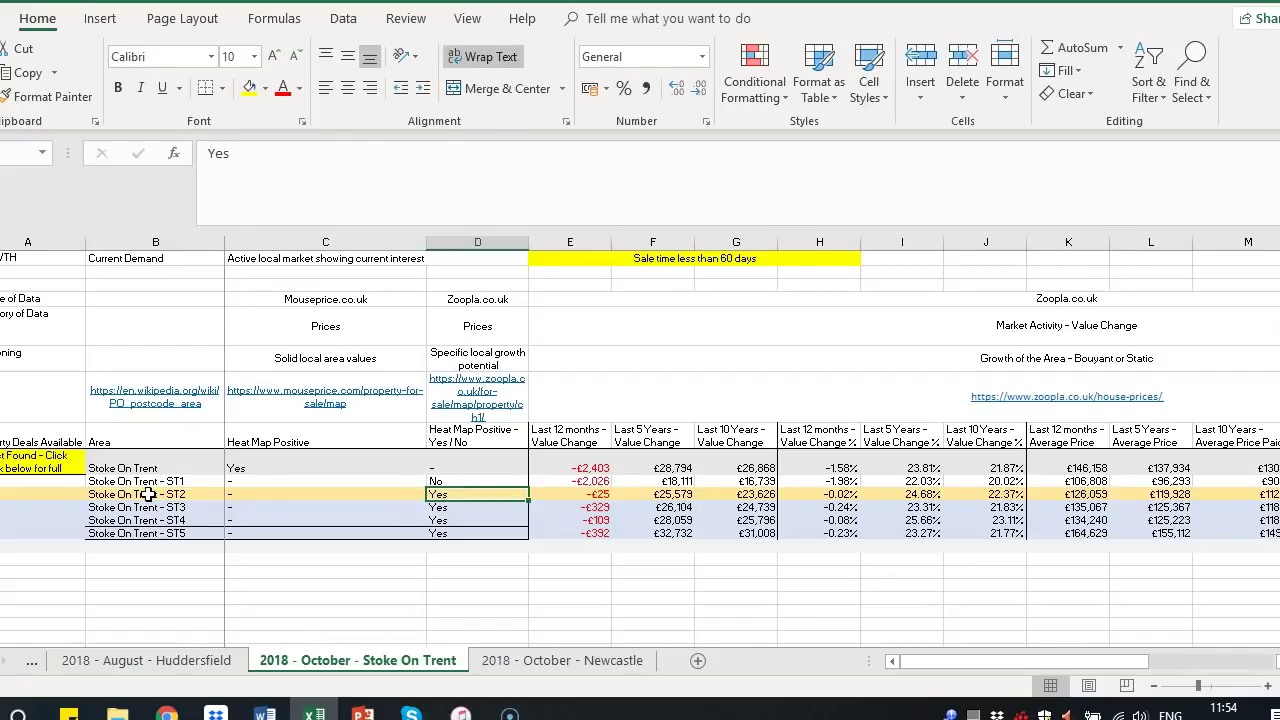
# - Scan the ST2 row across value changes, average prices and price paid growth to its median selling time
pyautogui.press('Right')
pyautogui.press('Right')
pyautogui.press('Right')
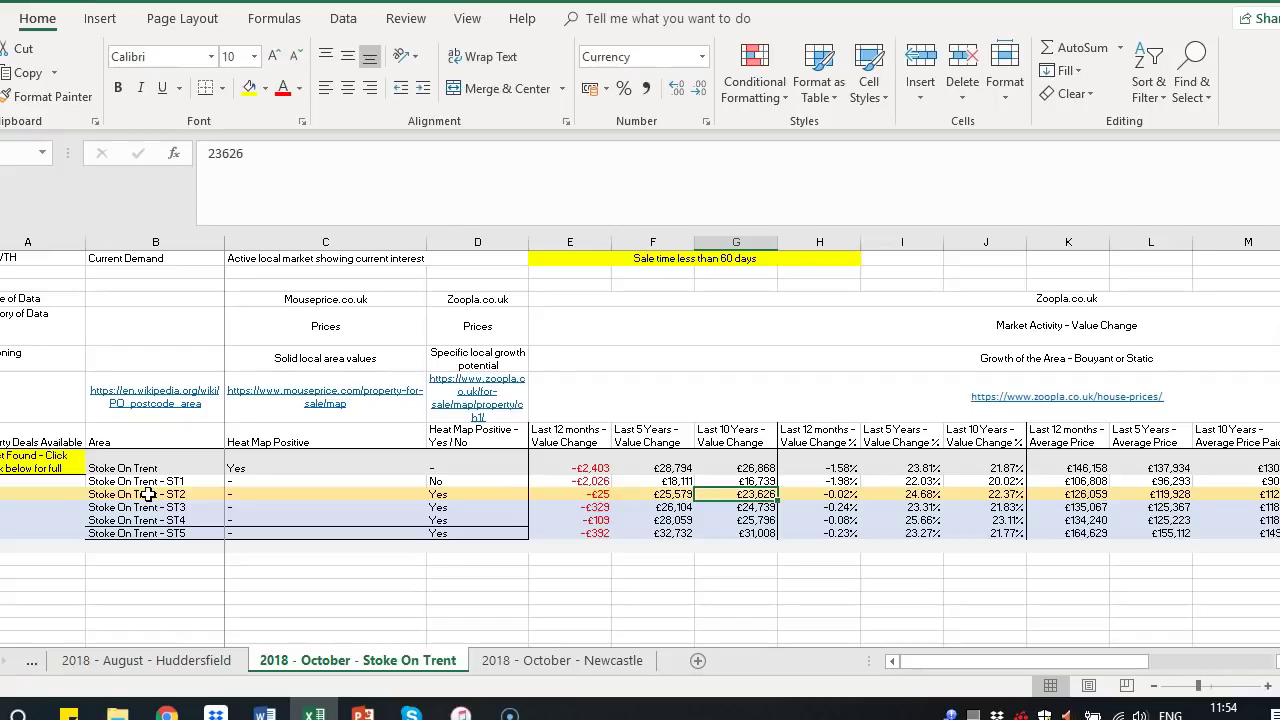
pyautogui.press('Right')
pyautogui.press('Right')
pyautogui.press('Up')
pyautogui.press('Down')
pyautogui.press('Right')
pyautogui.press('Right')
pyautogui.press('Right')
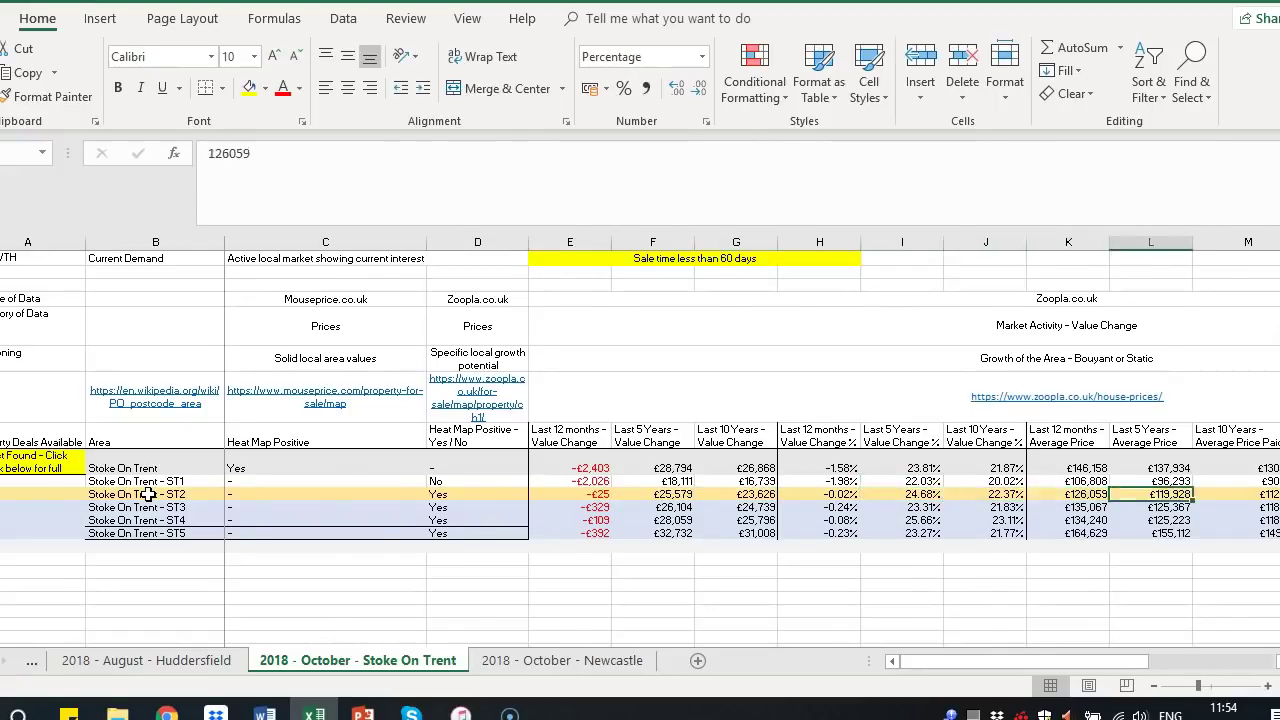
pyautogui.press('Right')
pyautogui.press('Right')
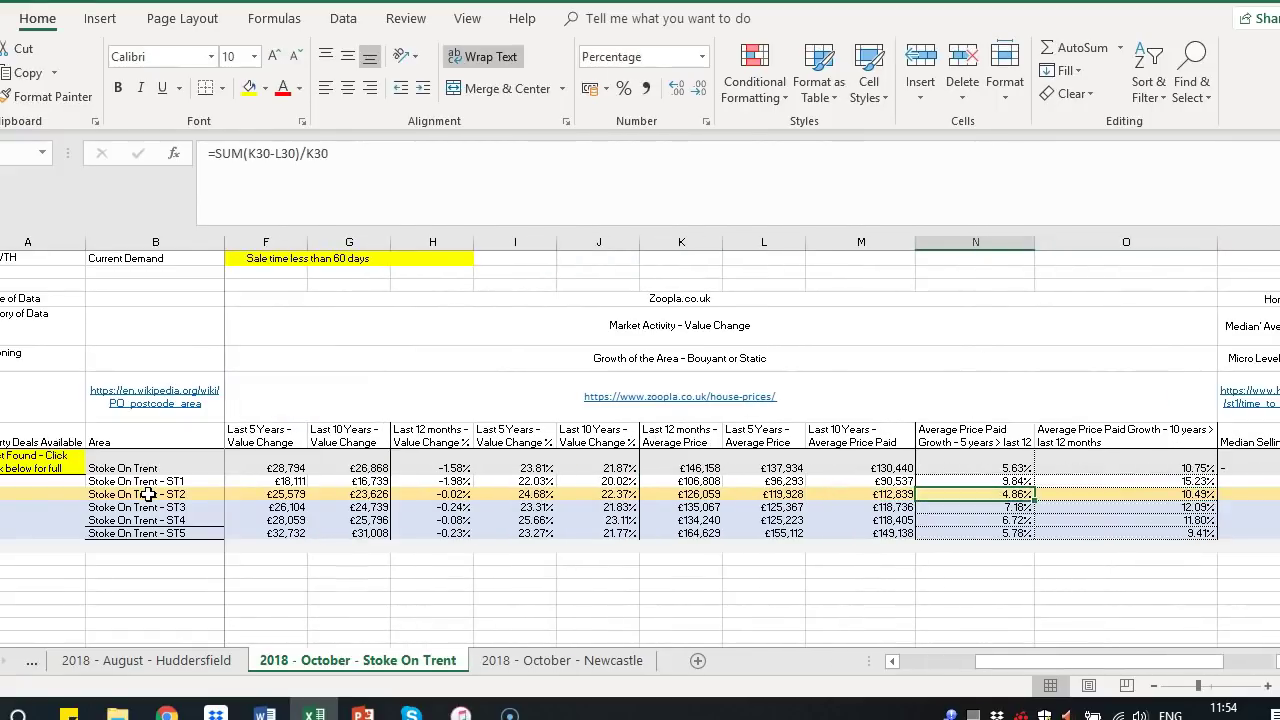
pyautogui.press('Right')
pyautogui.press('Right')
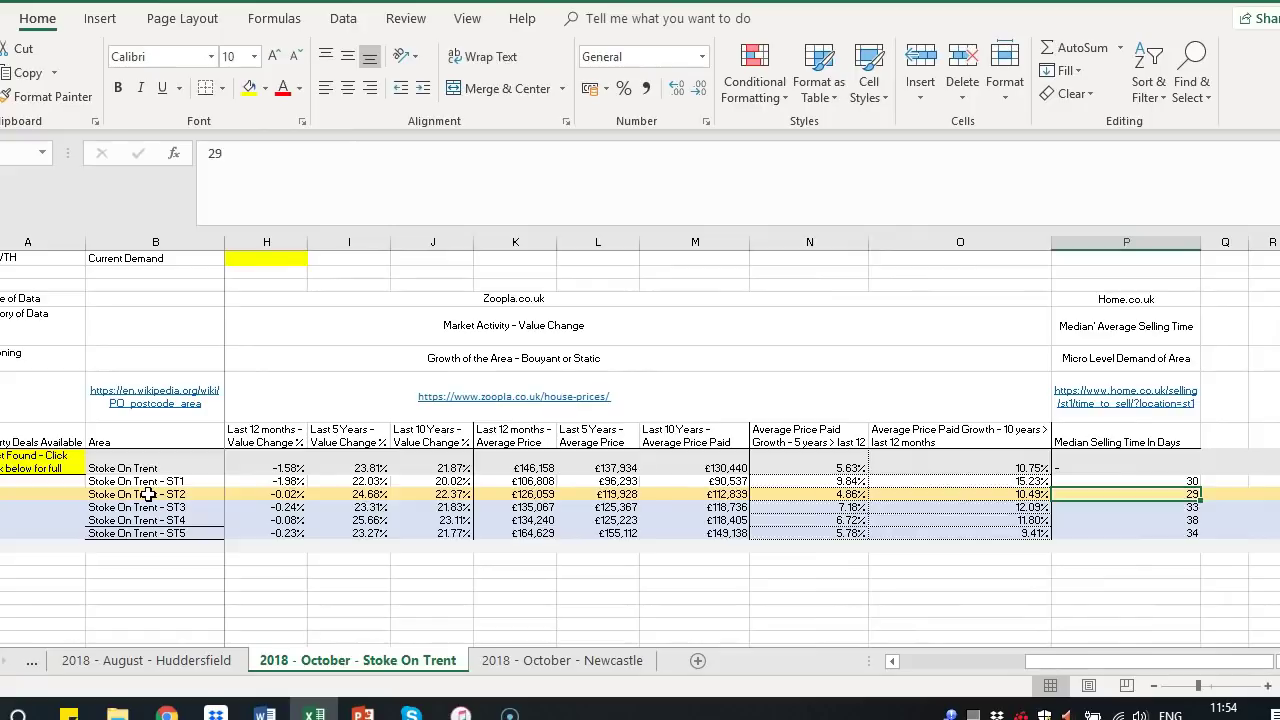
# - Go back along the ST2 row from median selling time to its Mouseprice heat map entry
pyautogui.press('Left')
pyautogui.press('Left')
pyautogui.press('Left')
pyautogui.press('Left')
pyautogui.press('Left')
pyautogui.press('Left')
pyautogui.press('Left')
pyautogui.press('Left')
pyautogui.press('Left')
pyautogui.press('Left')
pyautogui.press('Left')
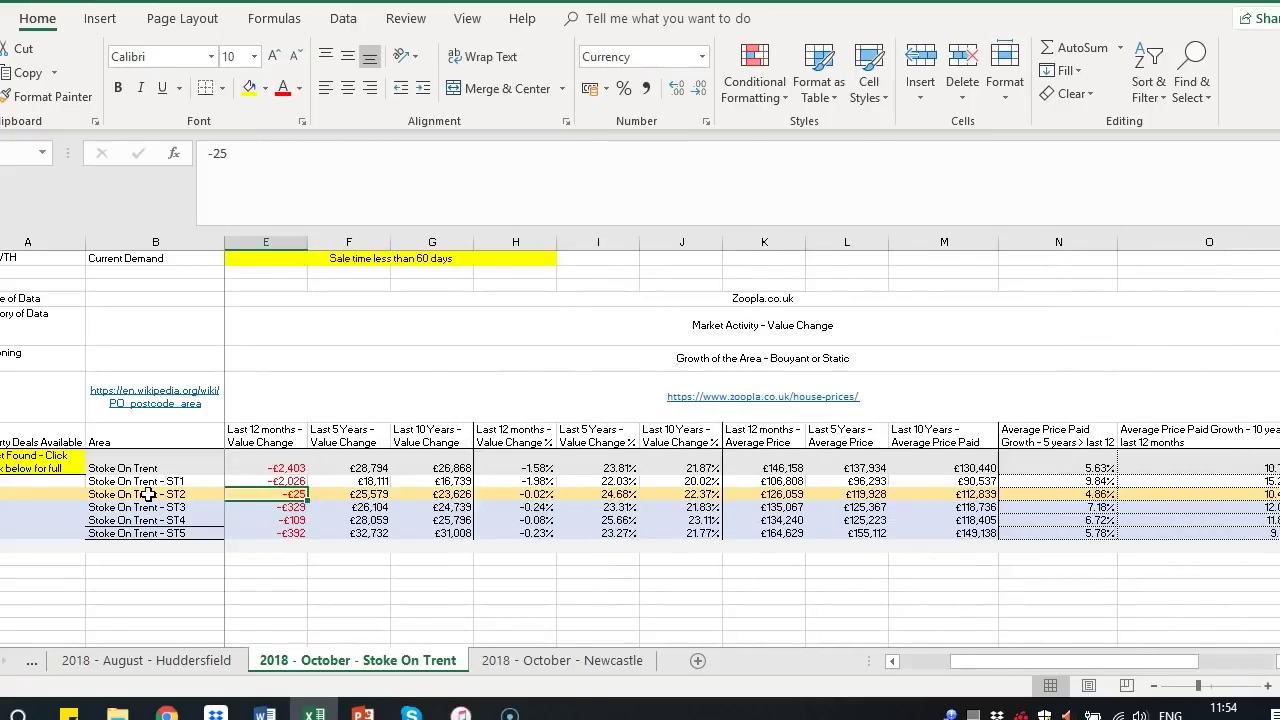
pyautogui.press('Left')
pyautogui.press('Left')
pyautogui.press('Left')
pyautogui.press('Right')
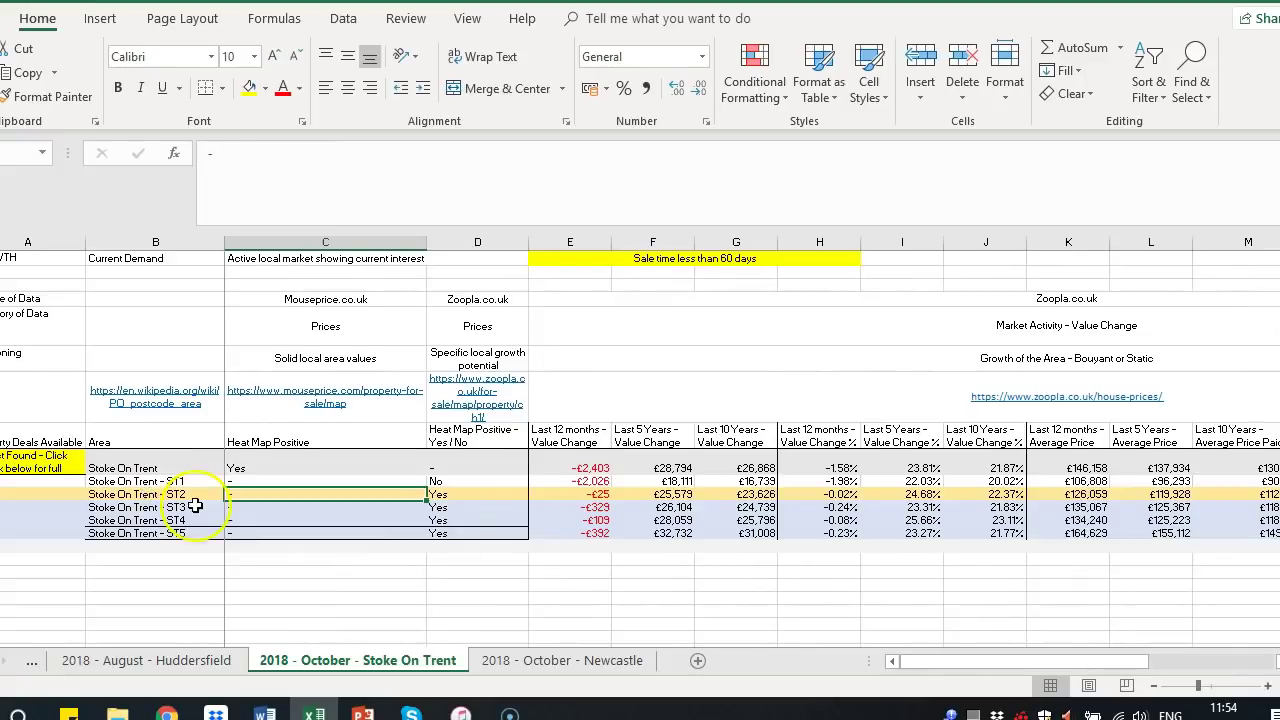
# - Review the postcode colour key and growth pass criteria above the table, and select the Project Found cell
pyautogui.scroll(4, 195, 505)
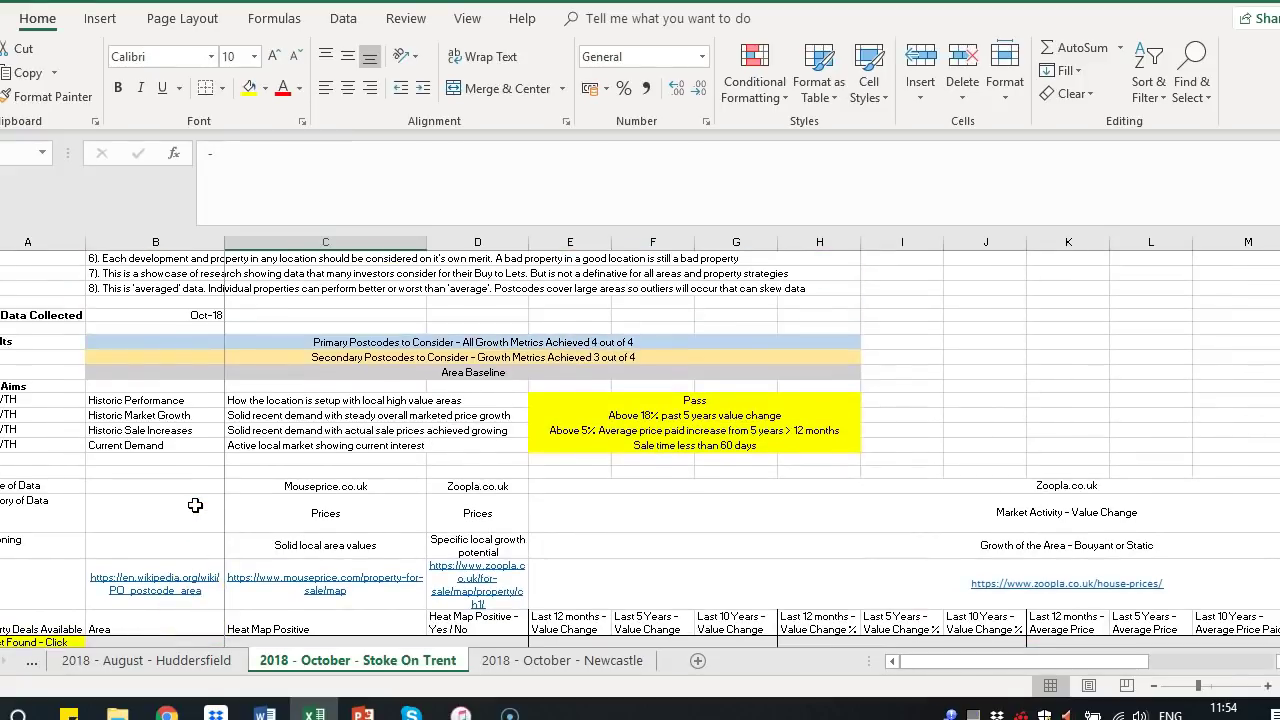
pyautogui.scroll(-2, 195, 505)
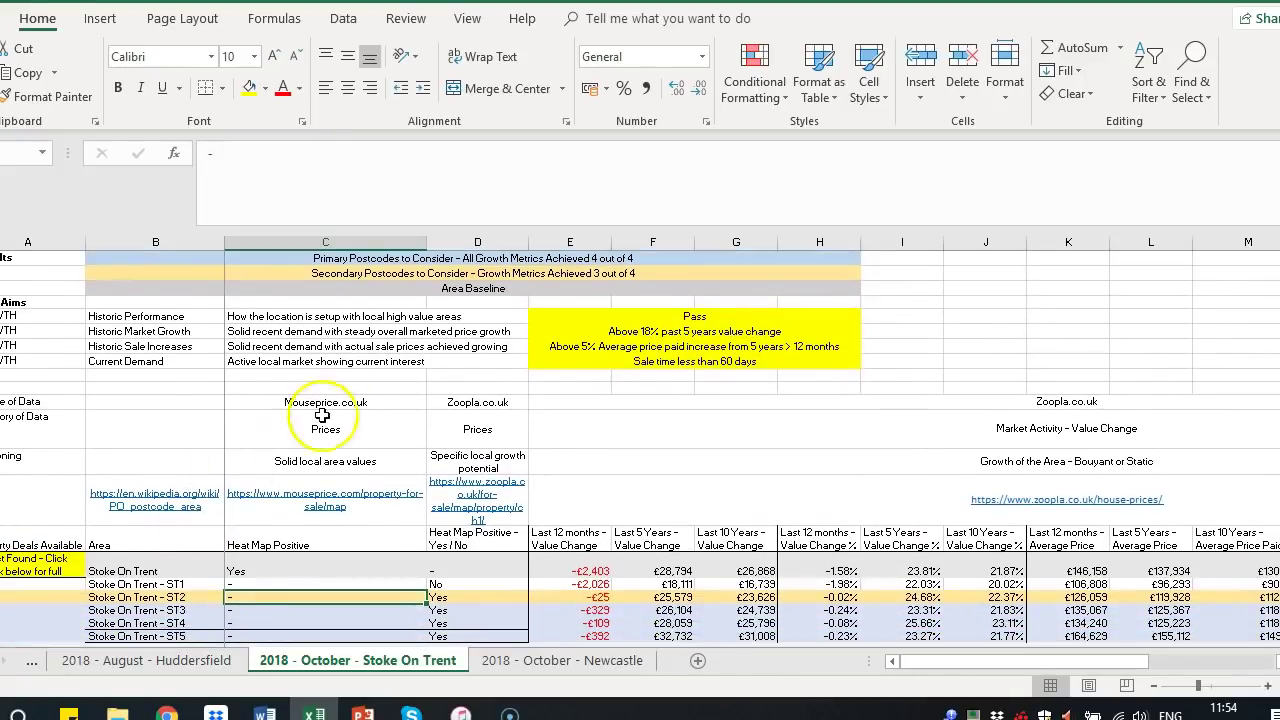
pyautogui.scroll(-2, 83, 498)
pyautogui.click(83, 492)
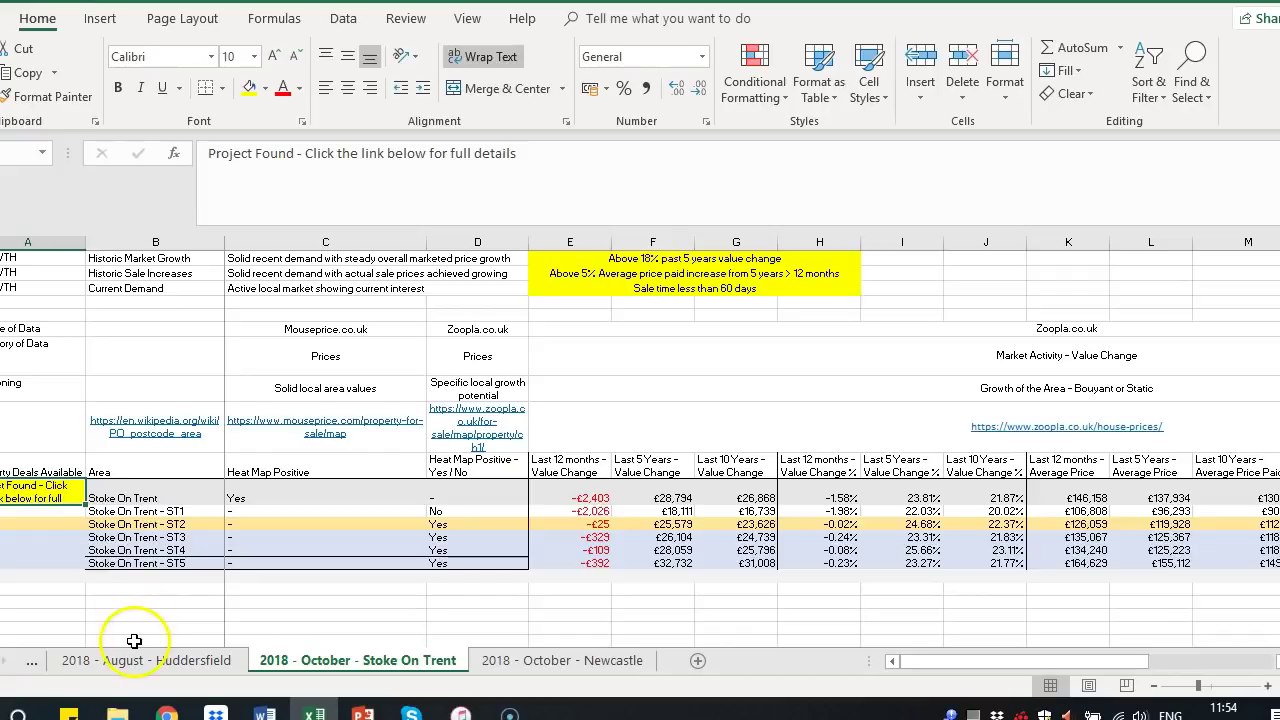
# - Switch to Mouseprice's Stoke-on-Trent heat map in Chrome and widen the view to the surrounding area, including Newcastle-under-Lyme
pyautogui.click(166, 713)
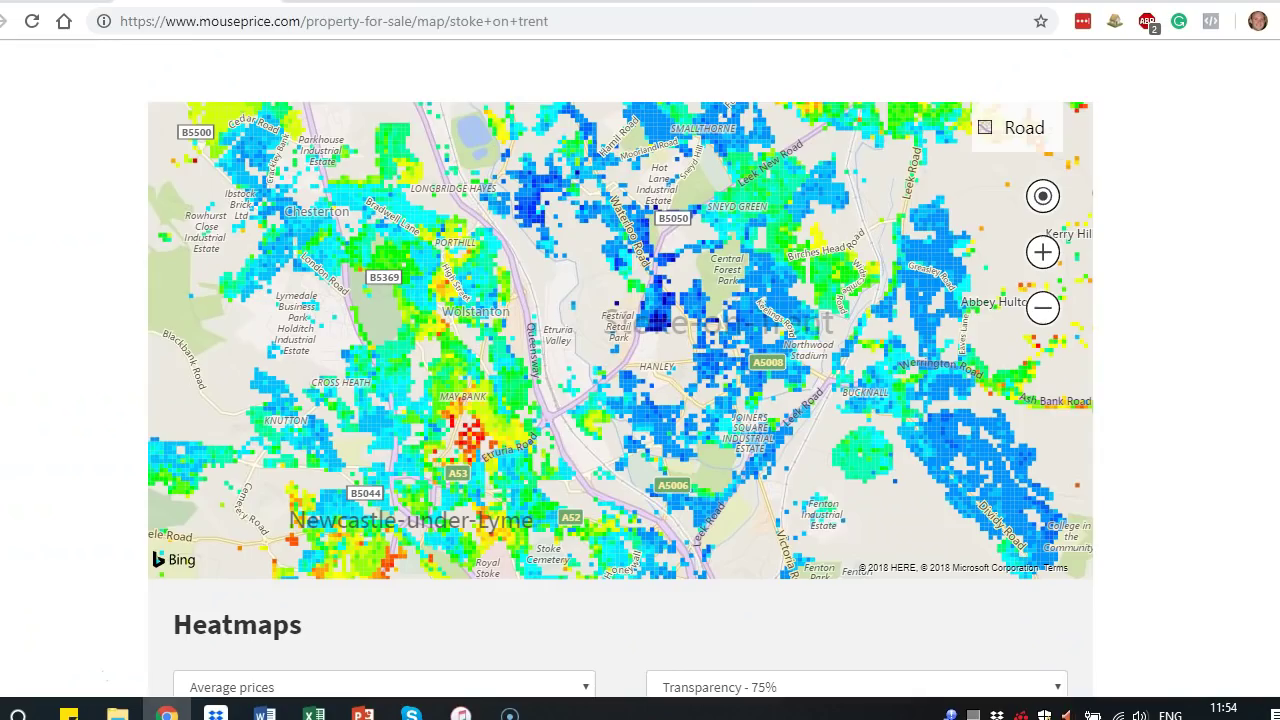
pyautogui.click(1042, 308)
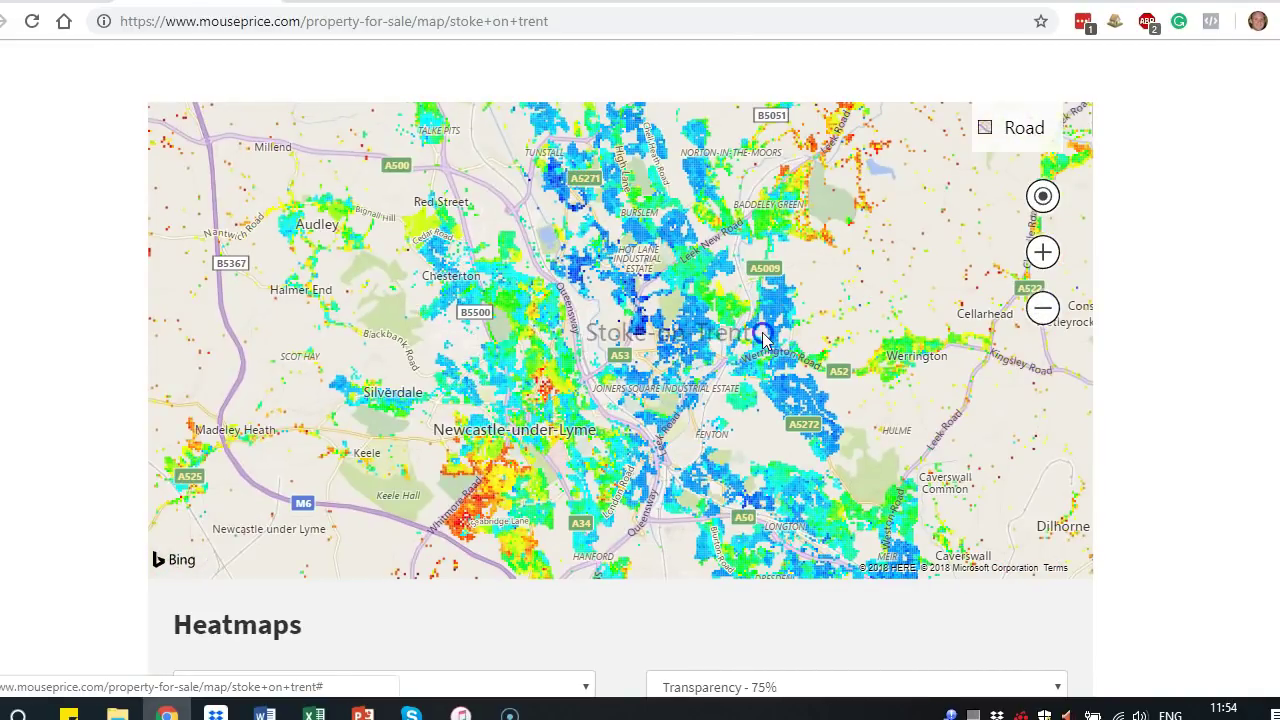
pyautogui.moveTo(764, 336); pyautogui.dragTo(674, 297)
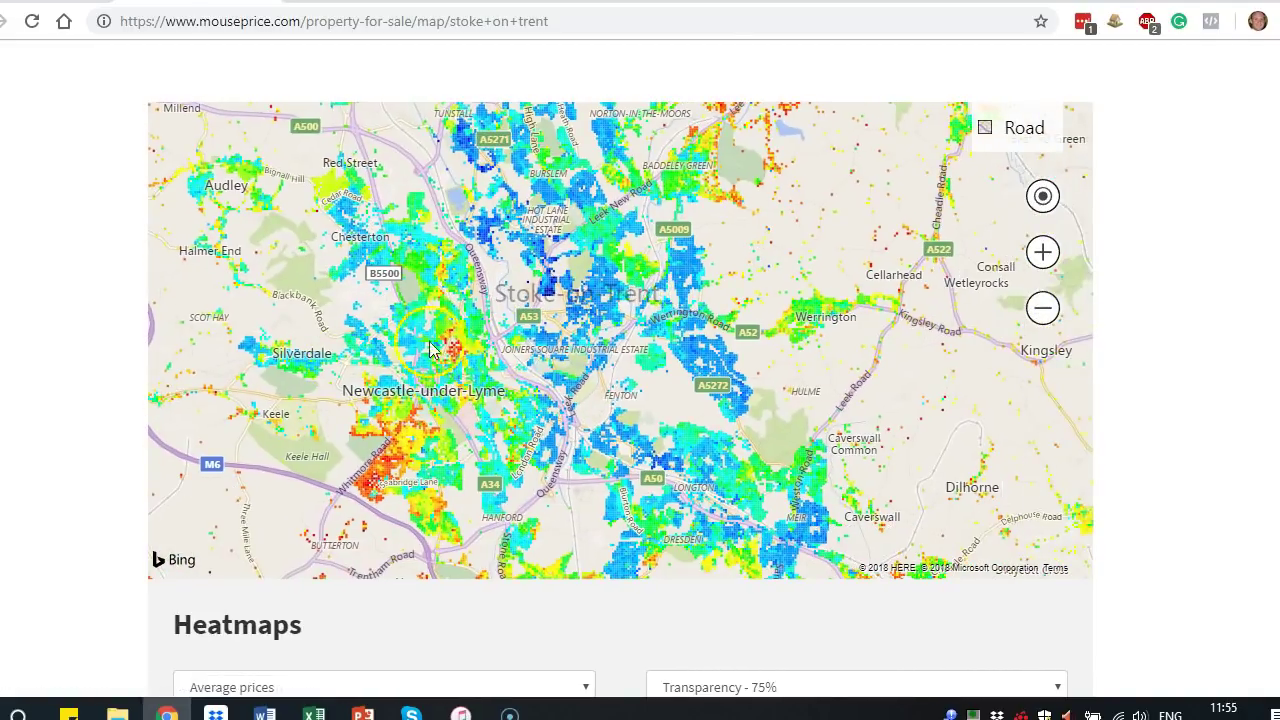